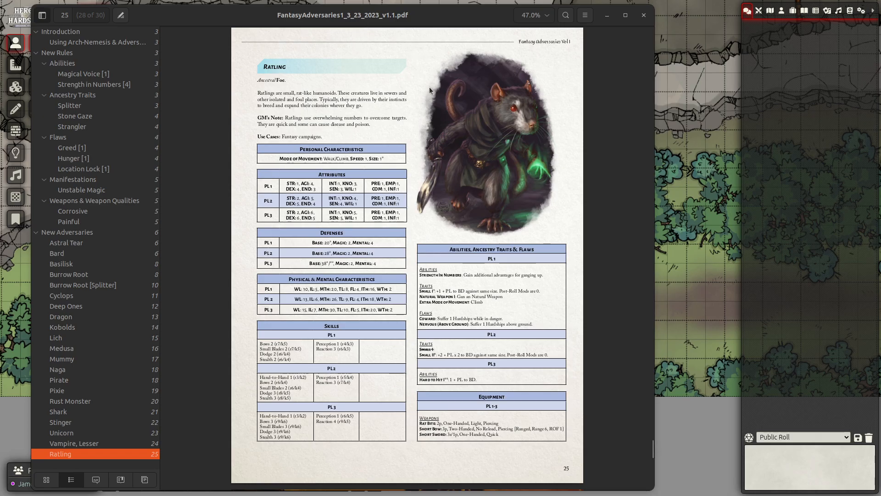
# Step: Create an NPC actor named Ratling in the Other folder under Core Creatures' Adversaries
pyautogui.click(781, 14)
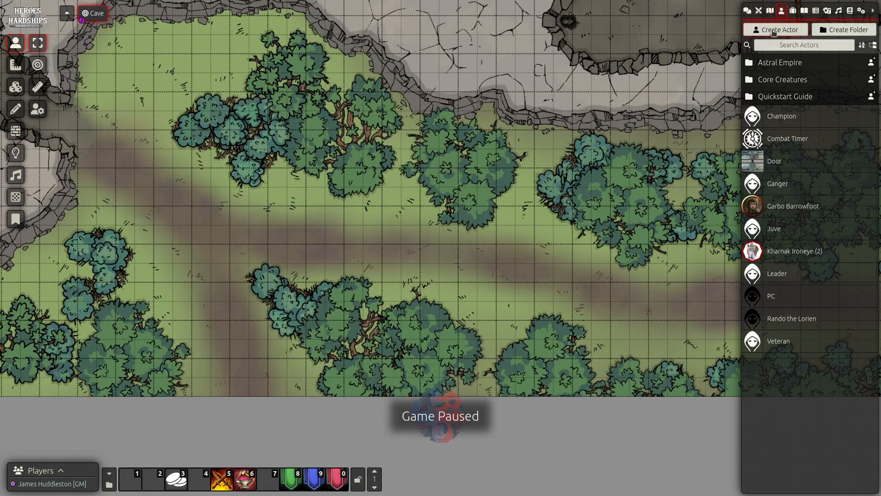
pyautogui.click(774, 31)
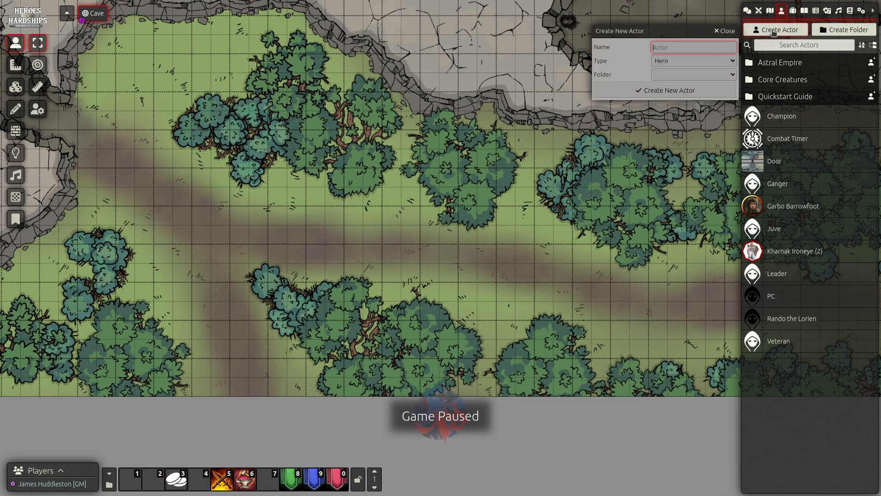
pyautogui.click(666, 61)
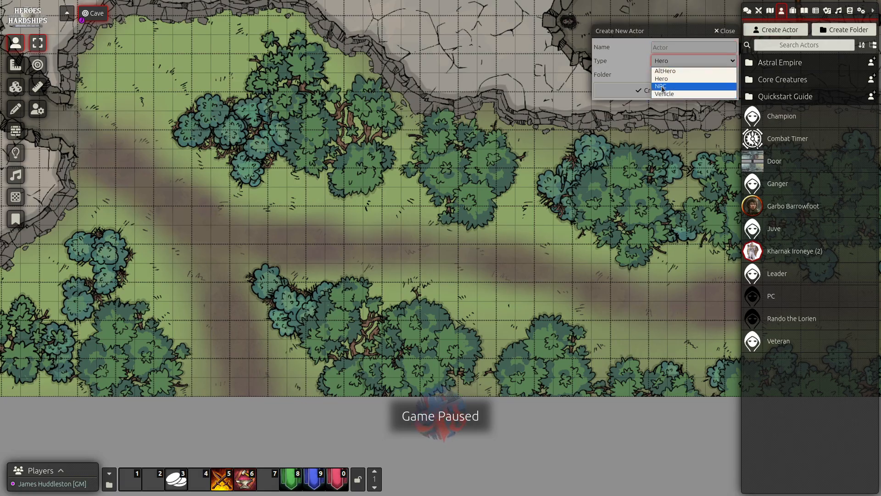
pyautogui.click(662, 86)
pyautogui.click(663, 48)
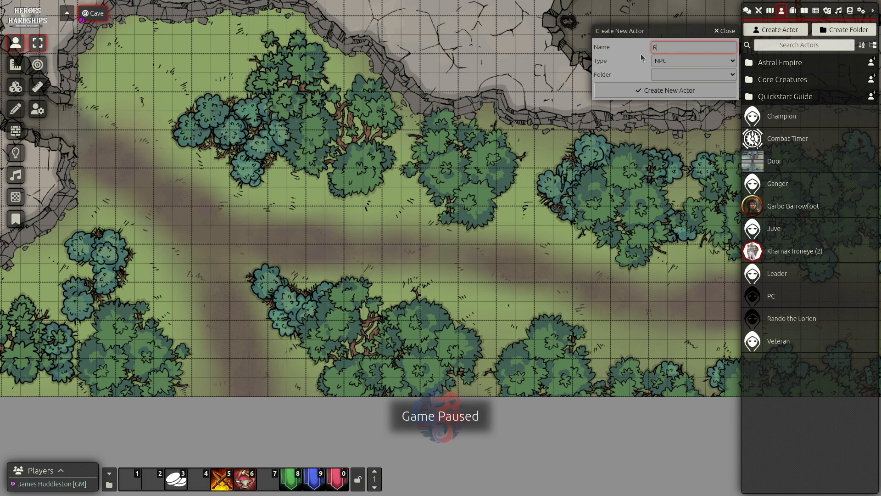
pyautogui.write('Ratling')
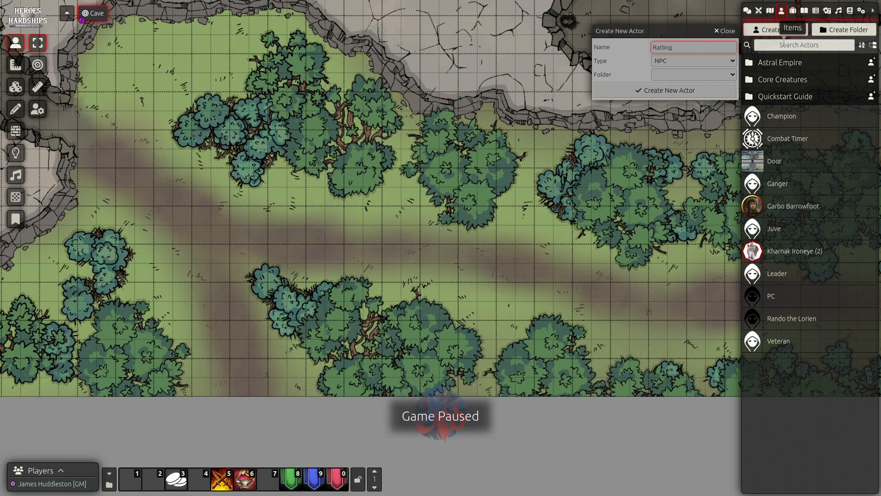
pyautogui.click(657, 73)
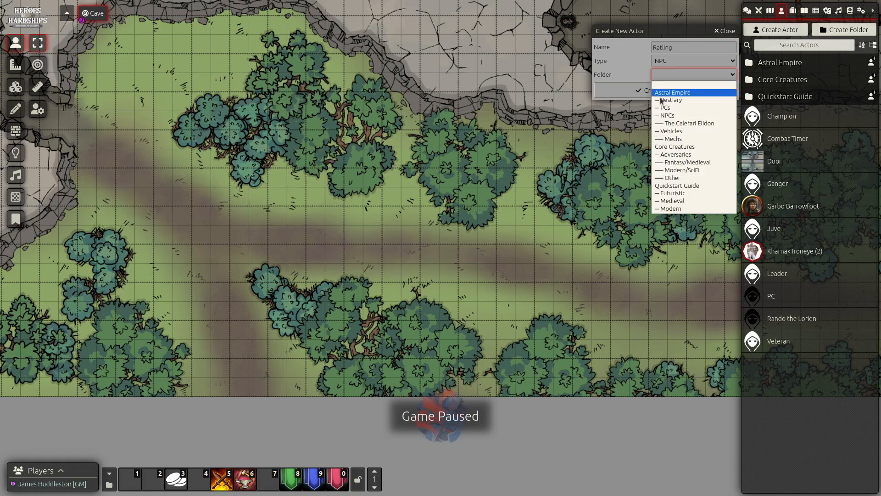
pyautogui.click(679, 178)
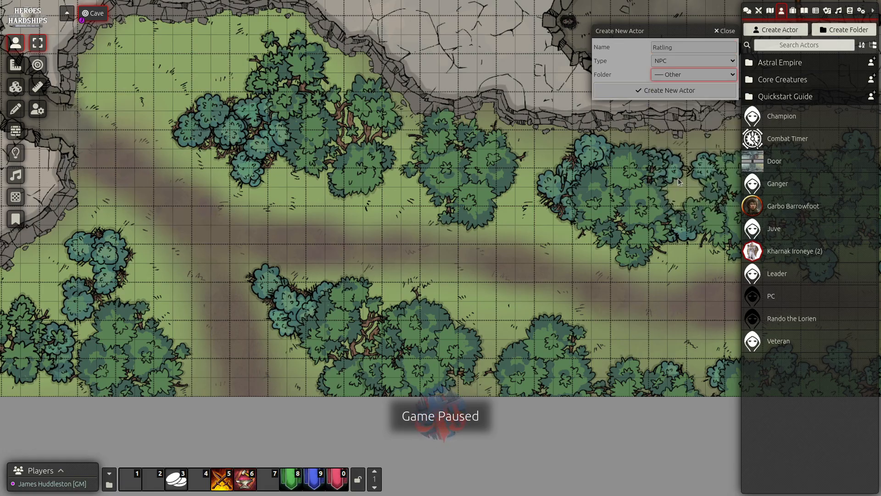
pyautogui.click(654, 90)
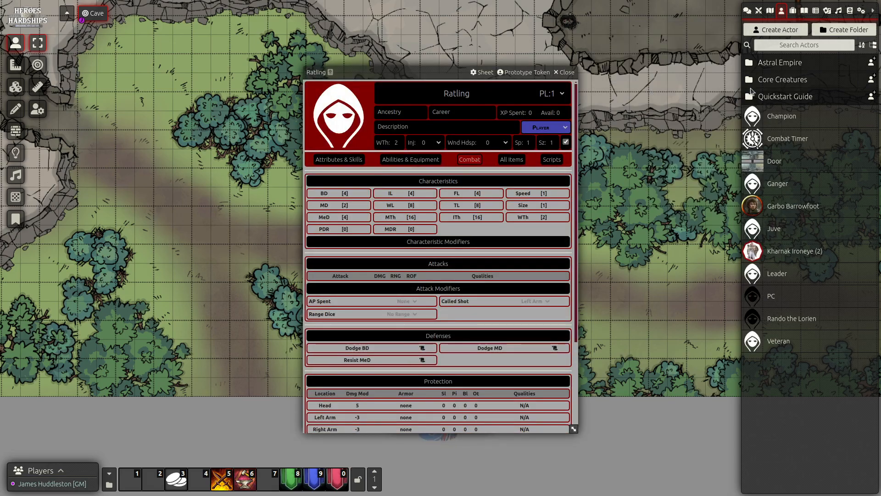
# Step: Look through the Core Creatures adversary folders, including Other and Fantasy/Medieval, moving the Ratling sheet aside and collapsing the folders again
pyautogui.click(778, 82)
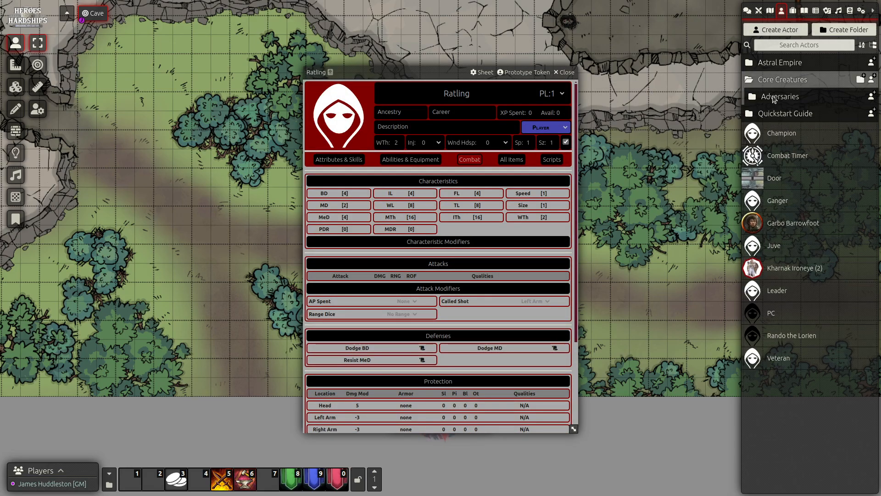
pyautogui.click(776, 98)
pyautogui.click(771, 148)
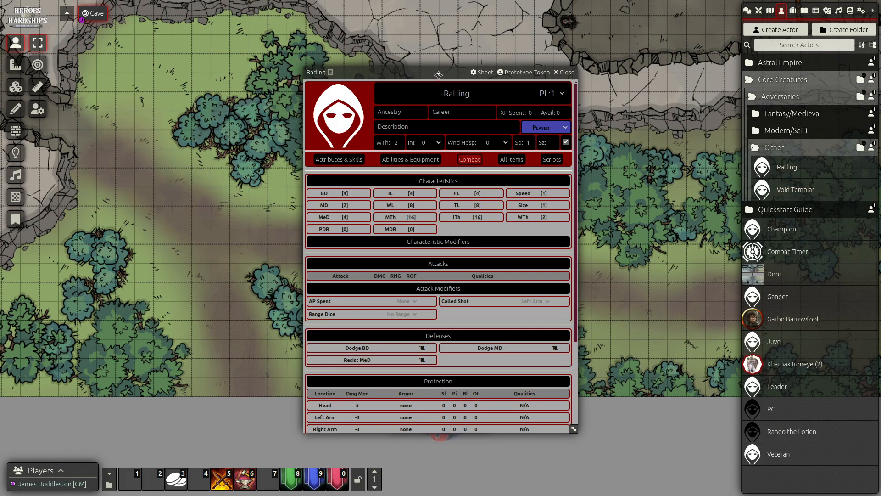
pyautogui.moveTo(415, 76); pyautogui.dragTo(345, 38)
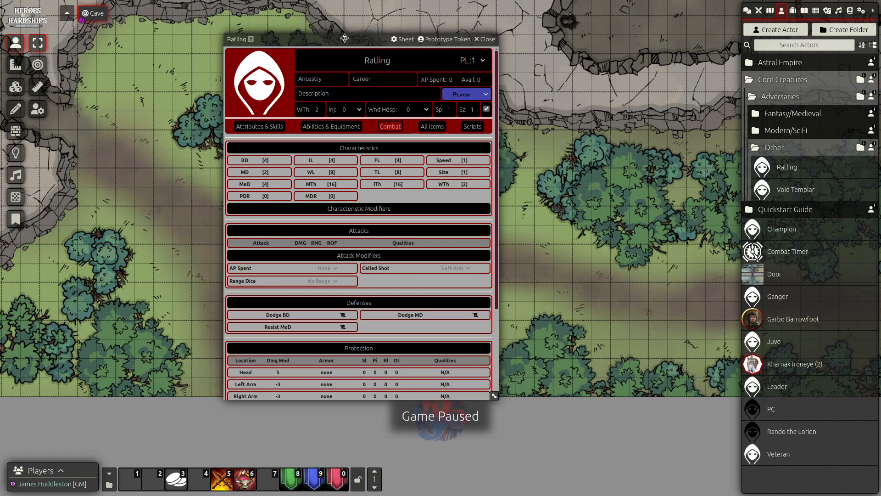
pyautogui.click(779, 114)
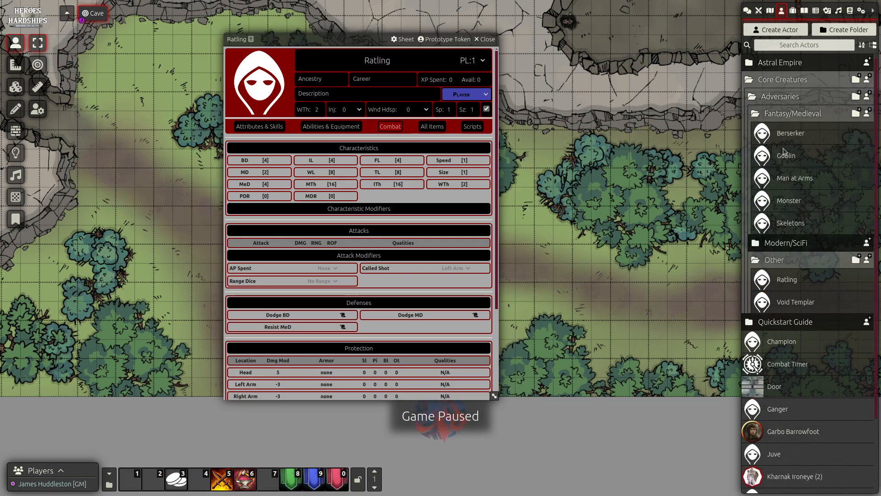
pyautogui.click(775, 114)
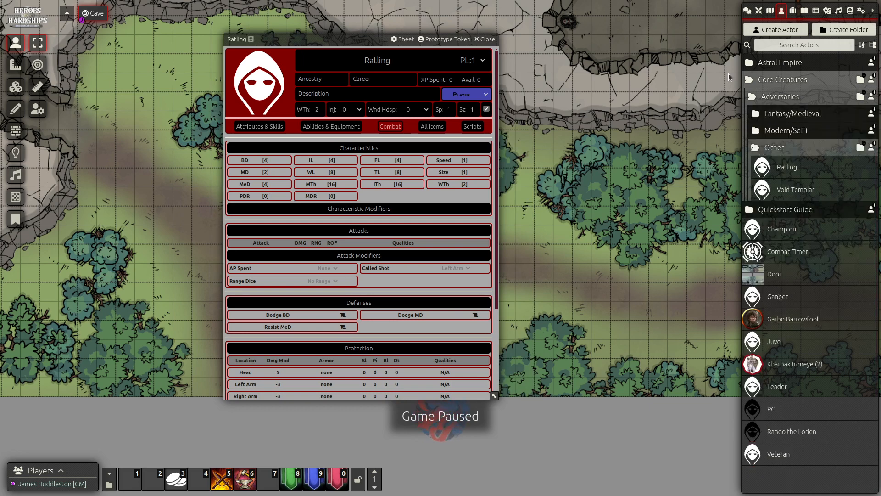
pyautogui.click(766, 80)
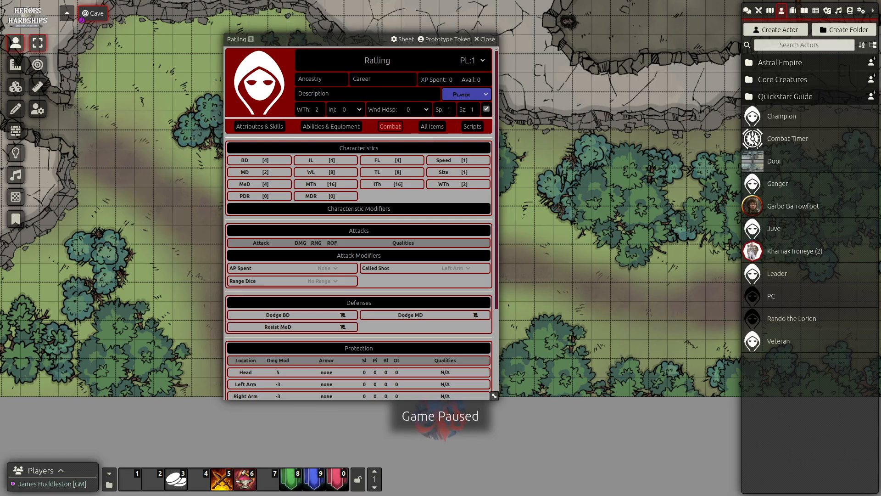
# Step: Set the Ratling's ancestry to Ancestral and its career to Ratling
pyautogui.click(324, 81)
pyautogui.write('Ancestral')
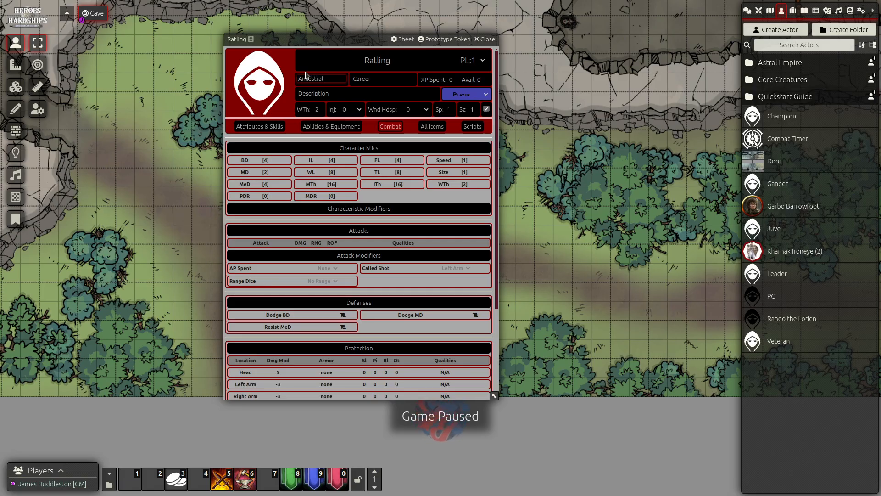
pyautogui.press('Tab')
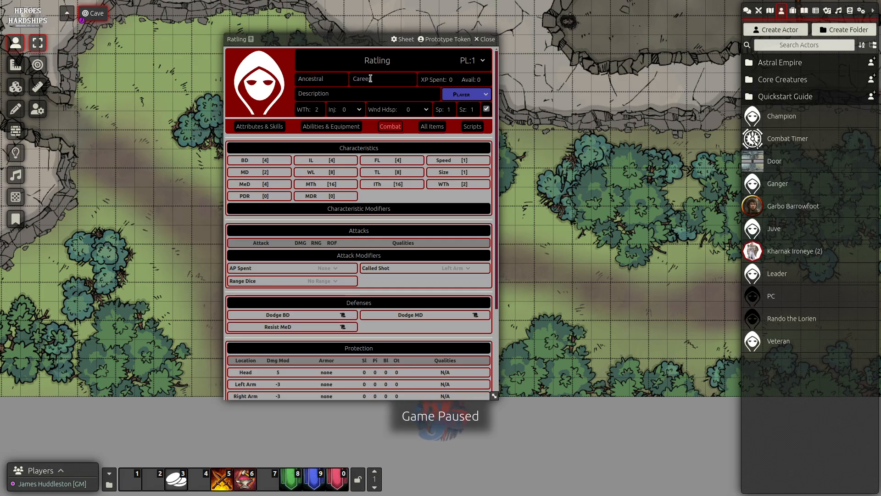
pyautogui.write('Ratling')
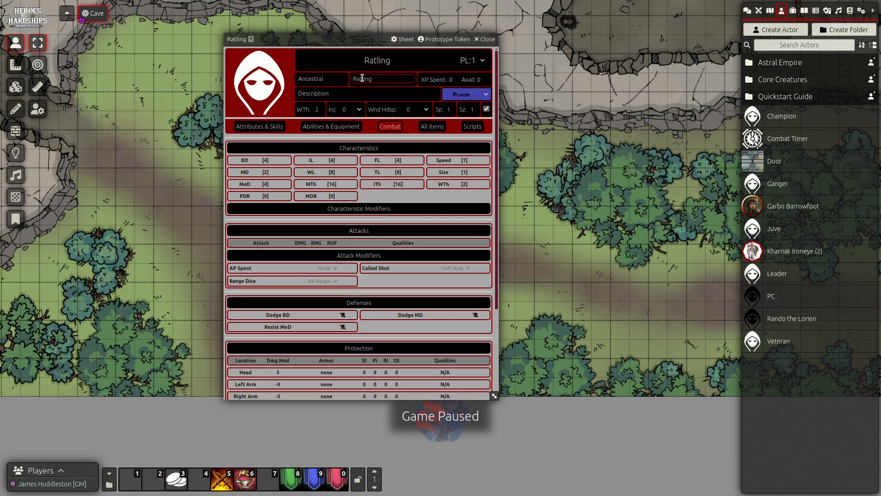
pyautogui.write('ating')
pyautogui.press('Return')
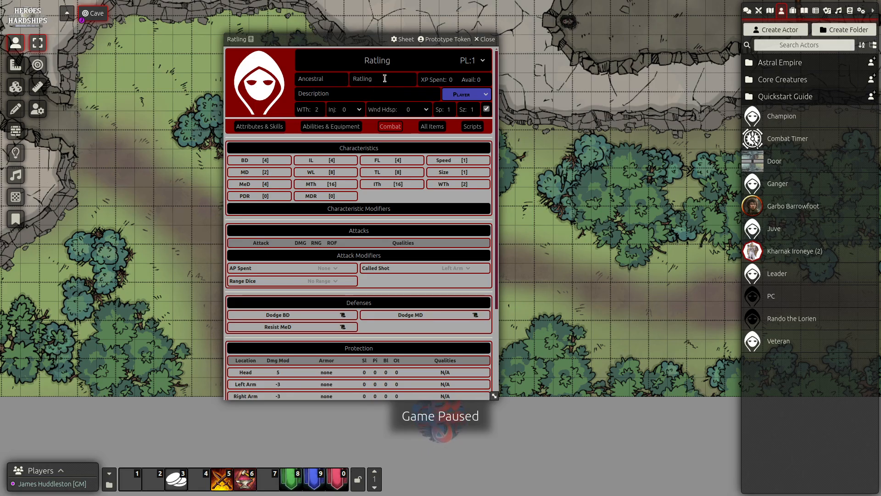
# Step: Change the Ratling's actor category from Player to Foe
pyautogui.click(485, 95)
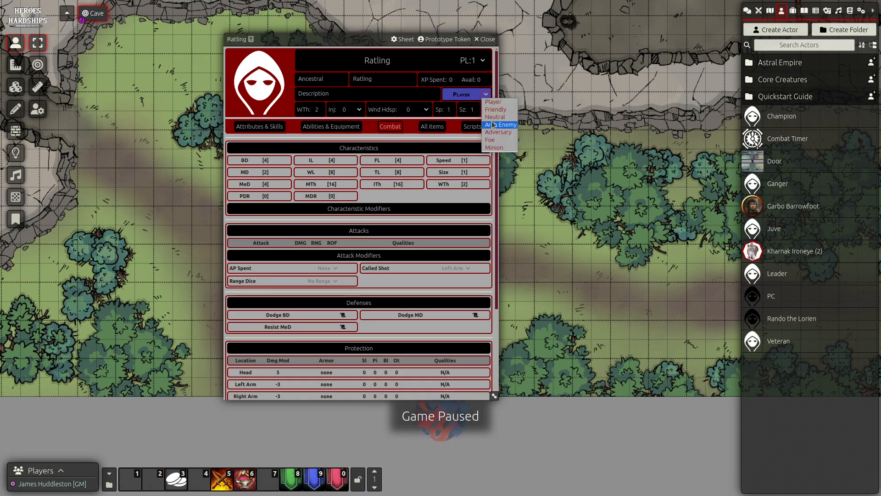
pyautogui.click(491, 140)
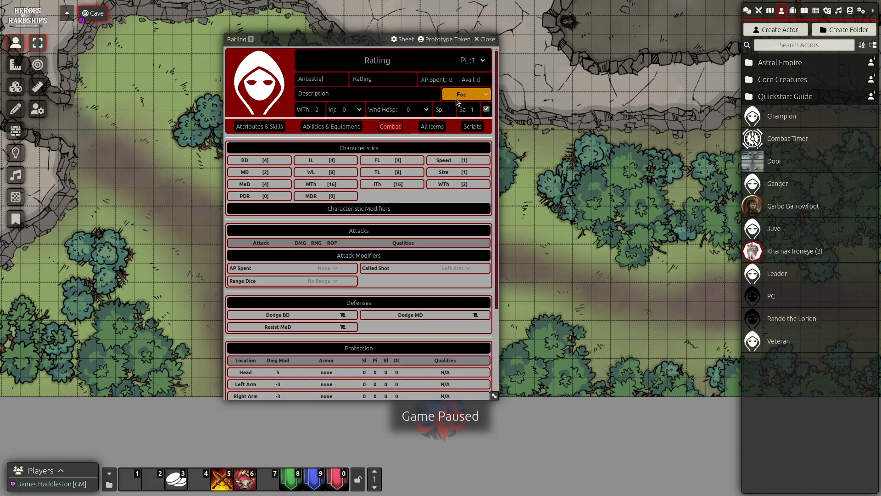
pyautogui.click(484, 96)
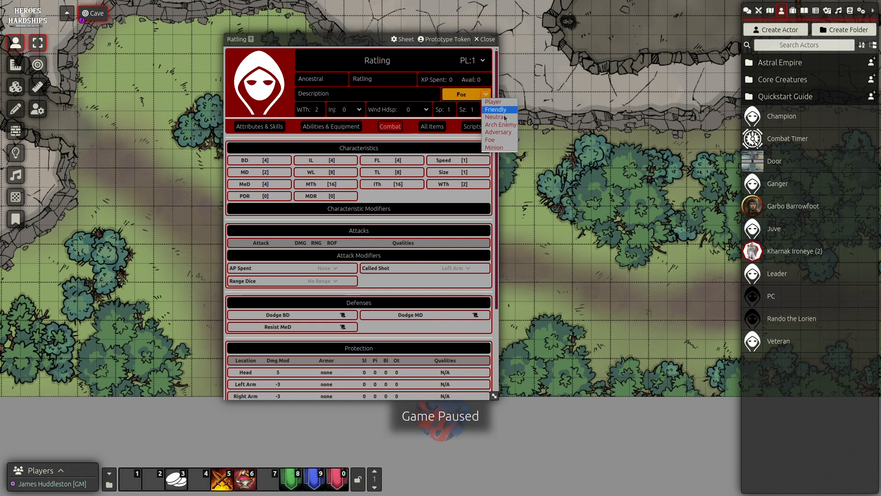
pyautogui.click(415, 96)
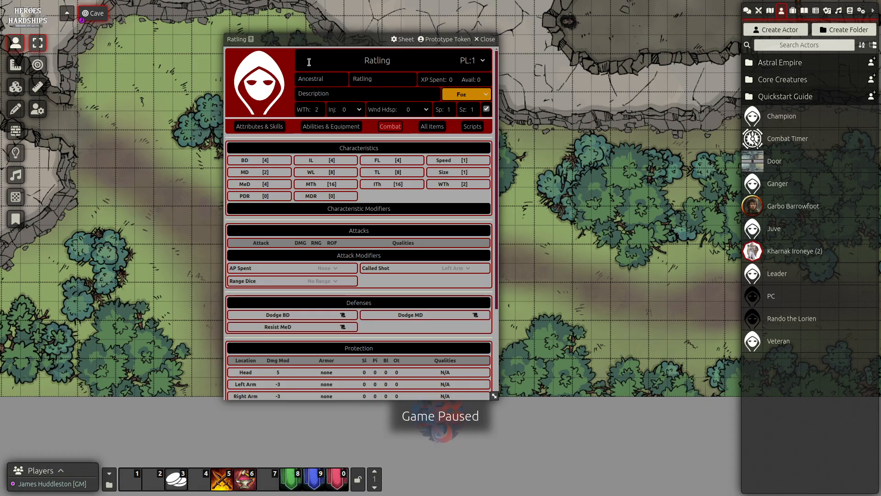
# Step: Move the Ratling sheet off the middle of the map and show its abilities and equipment section
pyautogui.moveTo(324, 38); pyautogui.dragTo(100, 60)
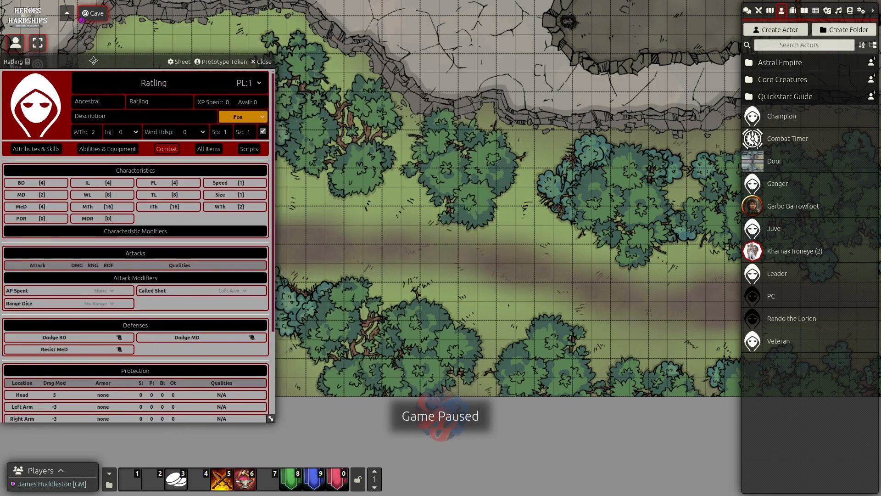
pyautogui.click(30, 149)
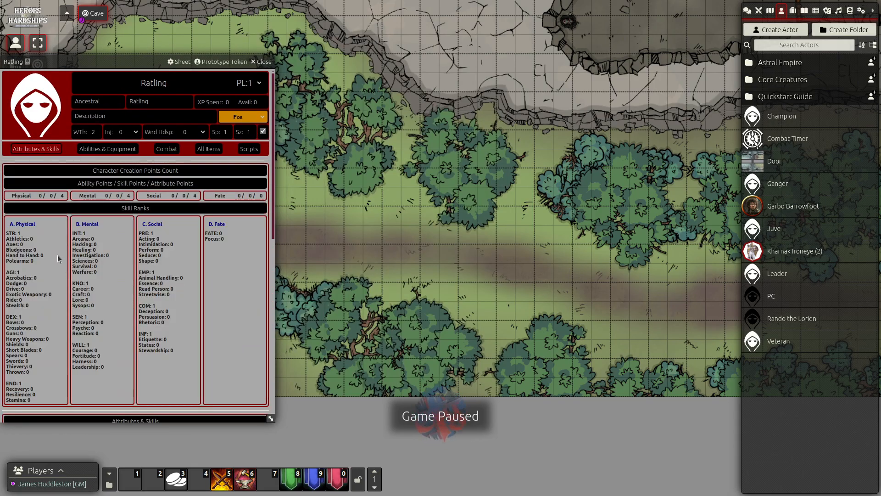
pyautogui.click(119, 149)
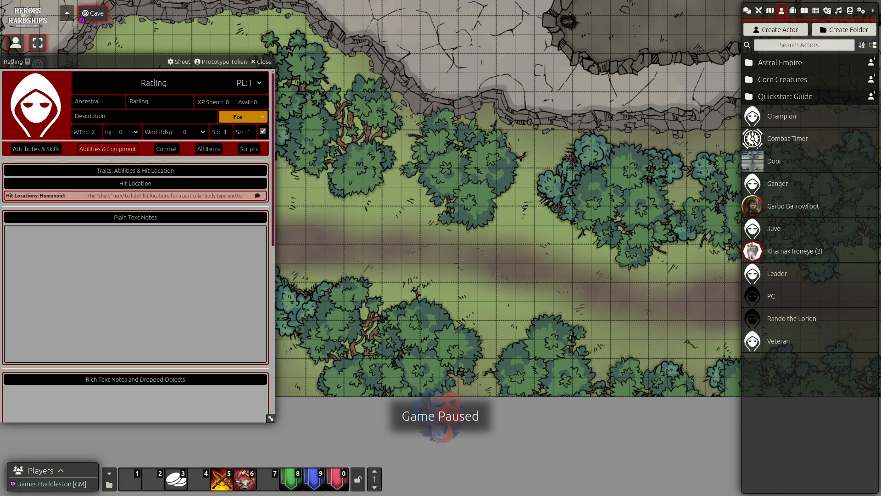
# Step: Copy the Ratling introduction, from title through use cases, from the Fantasy Adversaries PDF into the sheet's rich text notes, collapsing the plain text notes
pyautogui.hotkey('alt', 'Tab')
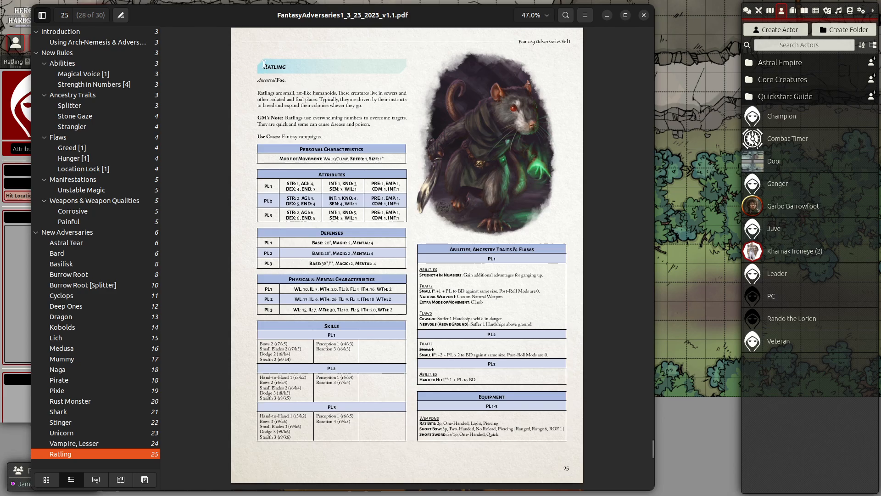
pyautogui.moveTo(264, 64); pyautogui.dragTo(326, 134)
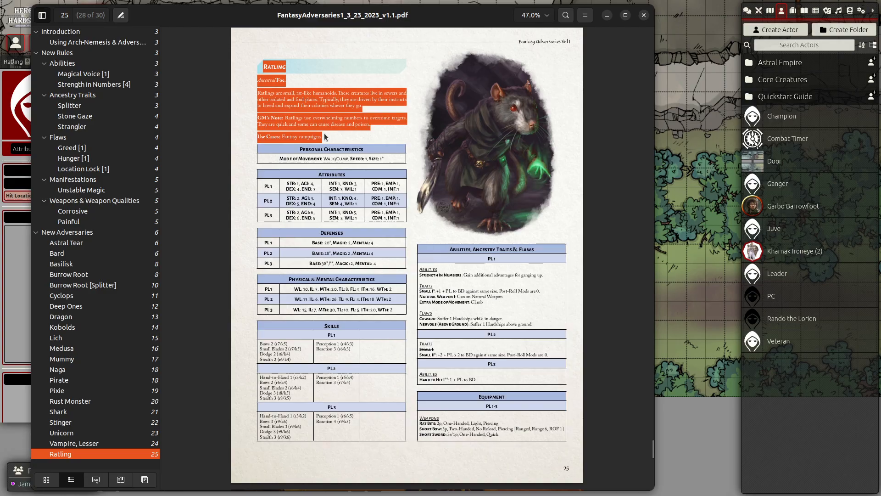
pyautogui.click(25, 266)
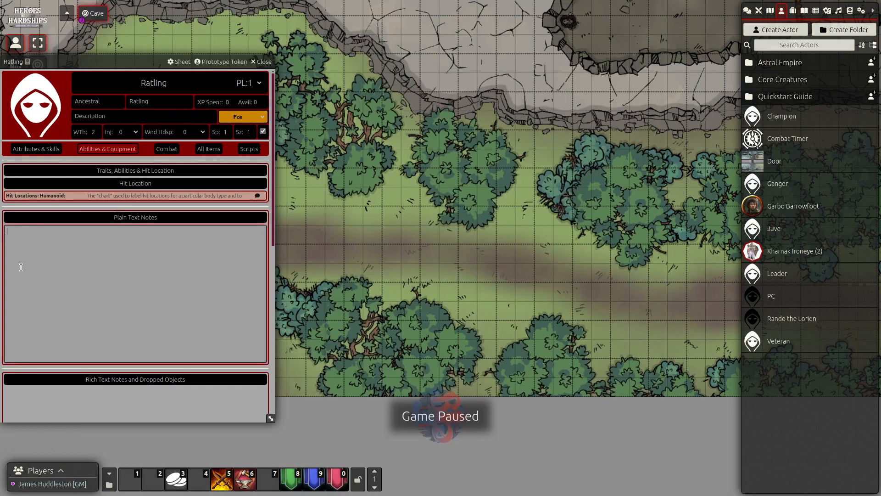
pyautogui.click(193, 218)
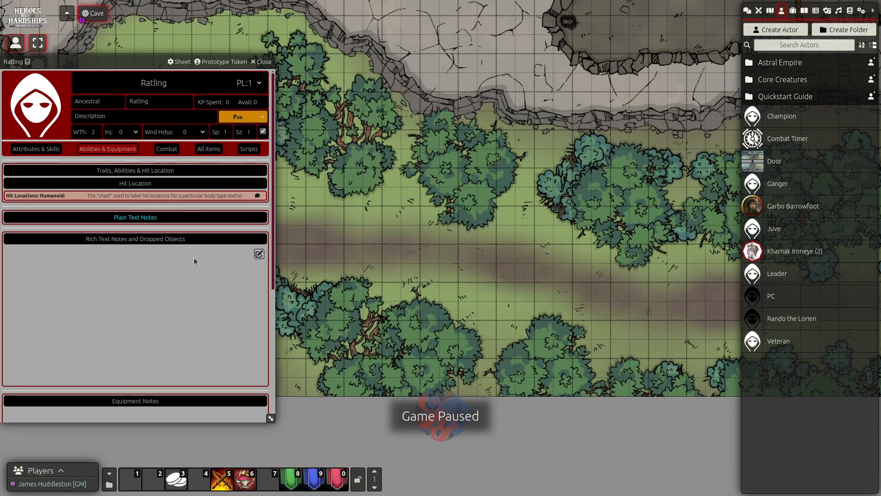
pyautogui.click(259, 254)
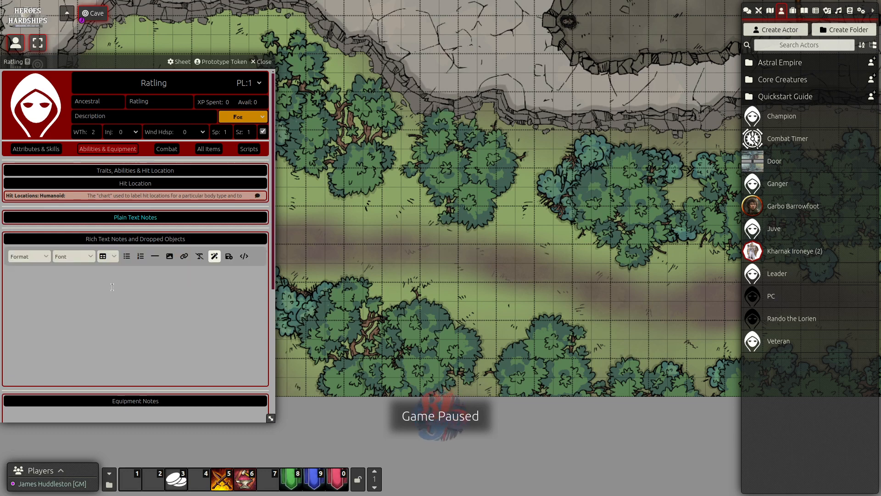
pyautogui.write('Ratling Ancestral Foe. Ratlings are small, rat-like humanoids. These creatures live in sewers and other isolated and foul places. Typically, they are driven by their instincts to breed and expand their colonies whever they go. GM’s Note: Ratlings use overwhelming numbers to overcome targets. They are quick and some can cause disease and poison. Use Cases: Fantasy campaigns.')
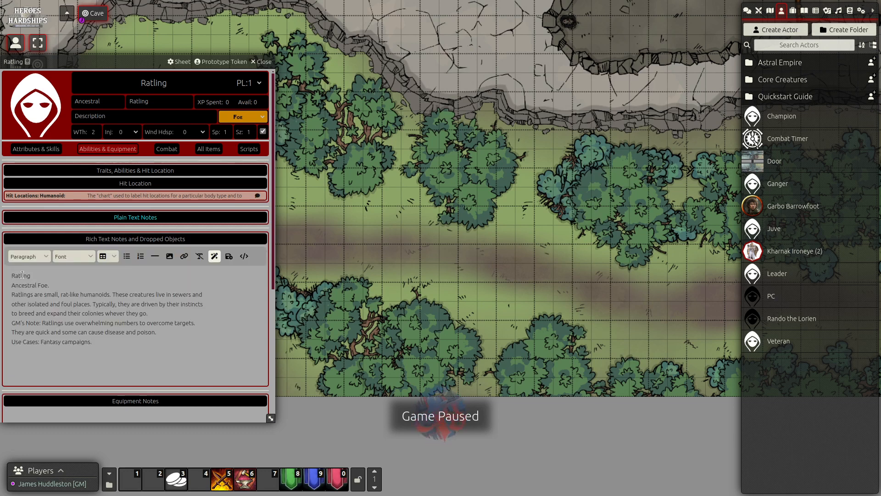
# Step: Format the Ratling title in the rich text notes as Heading 3 and italicize the word Ancestral below it
pyautogui.click(28, 256)
pyautogui.moveTo(27, 272)
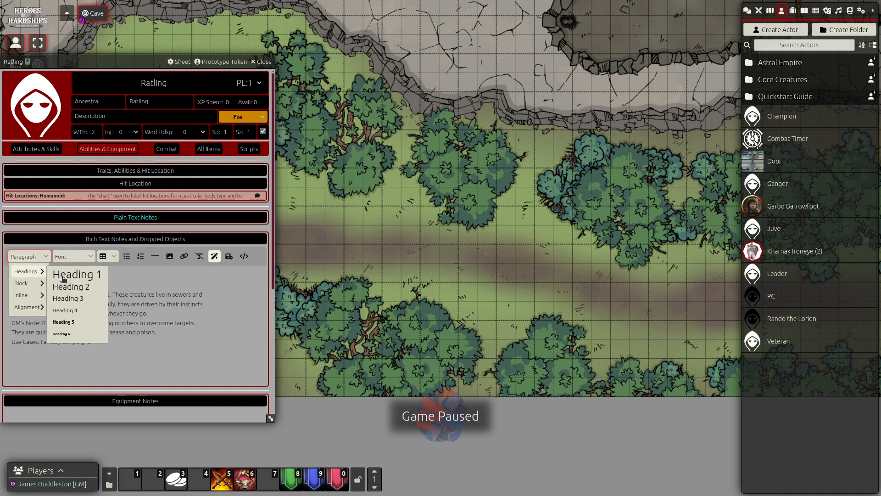
pyautogui.click(74, 299)
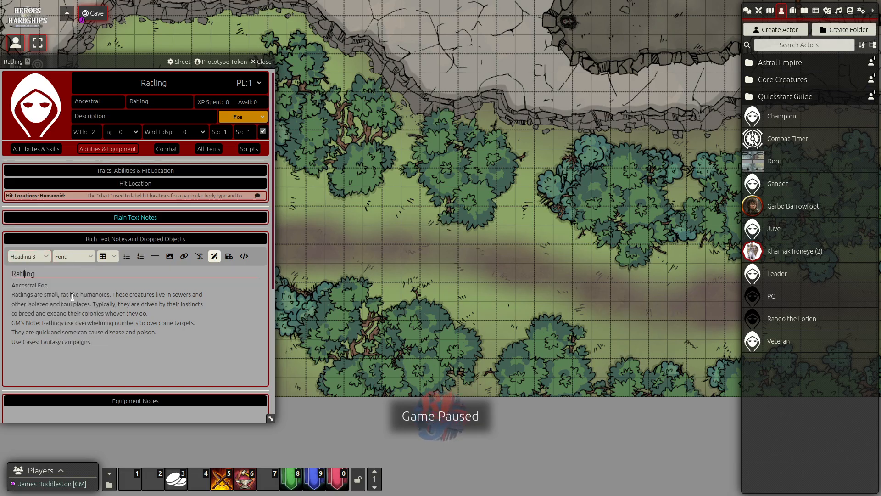
pyautogui.doubleClick(26, 284)
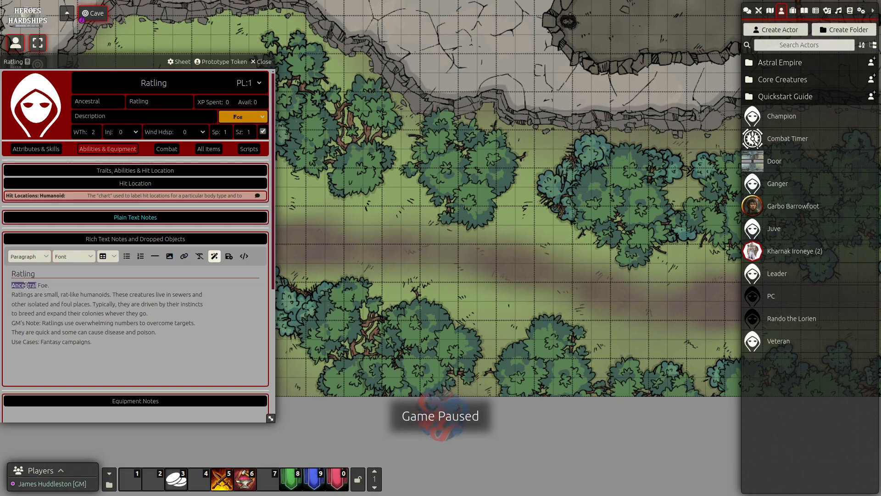
pyautogui.hotkey('ctrl', 'i')
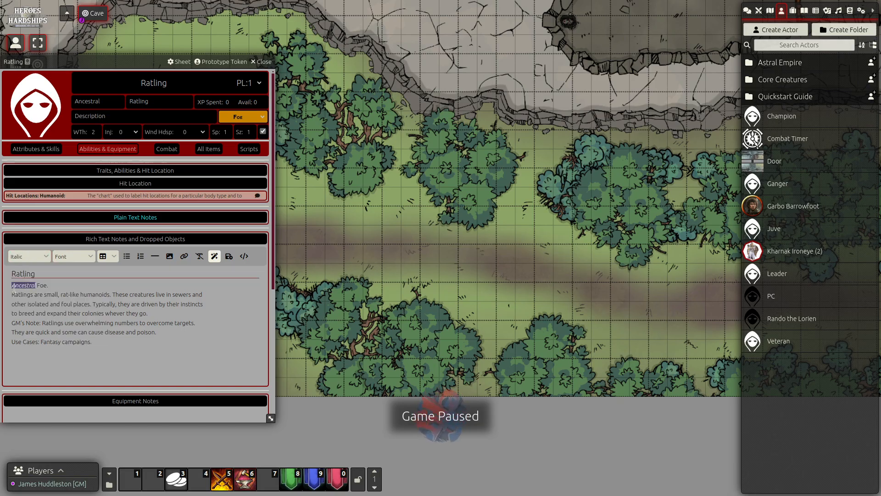
# Step: Bold the word Foe and the labels GM's Note and Use Cases in the rich text notes
pyautogui.doubleClick(42, 285)
pyautogui.hotkey('ctrl', 'b')
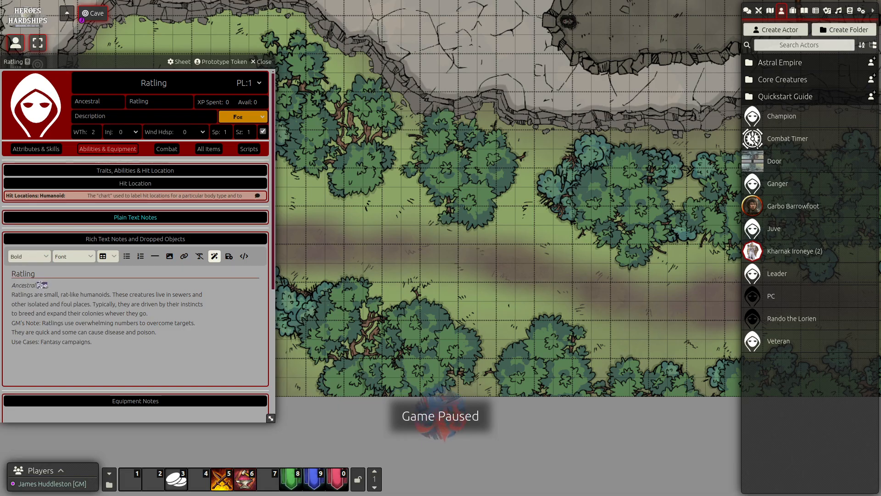
pyautogui.click(18, 322)
pyautogui.doubleClick(18, 321)
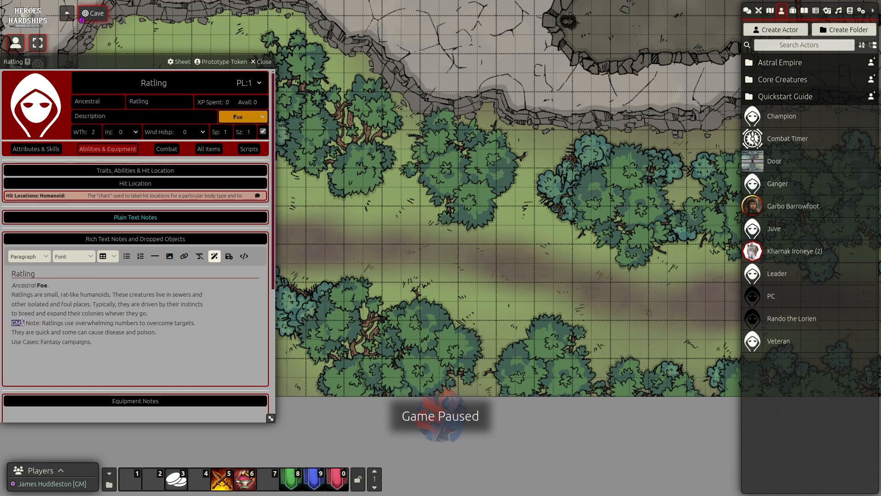
pyautogui.moveTo(19, 322); pyautogui.dragTo(27, 322)
pyautogui.hotkey('ctrl', 'b')
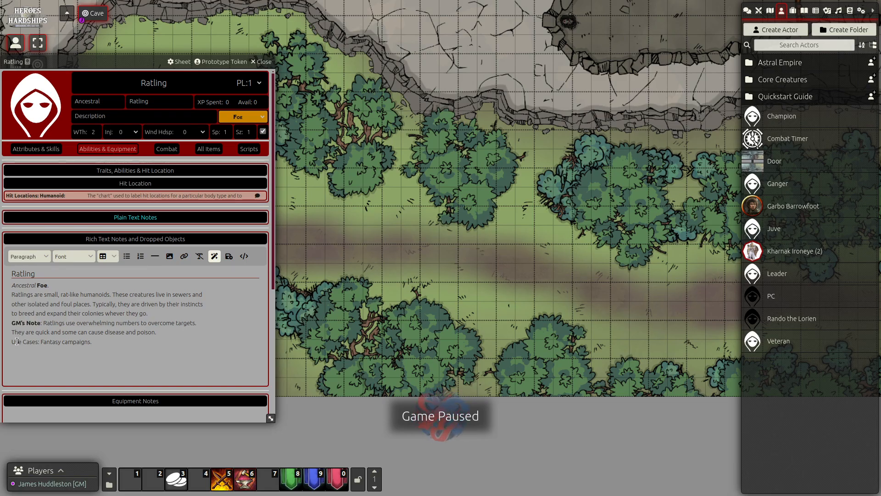
pyautogui.doubleClick(18, 340)
pyautogui.moveTo(18, 340); pyautogui.dragTo(24, 342)
pyautogui.hotkey('ctrl', 'b')
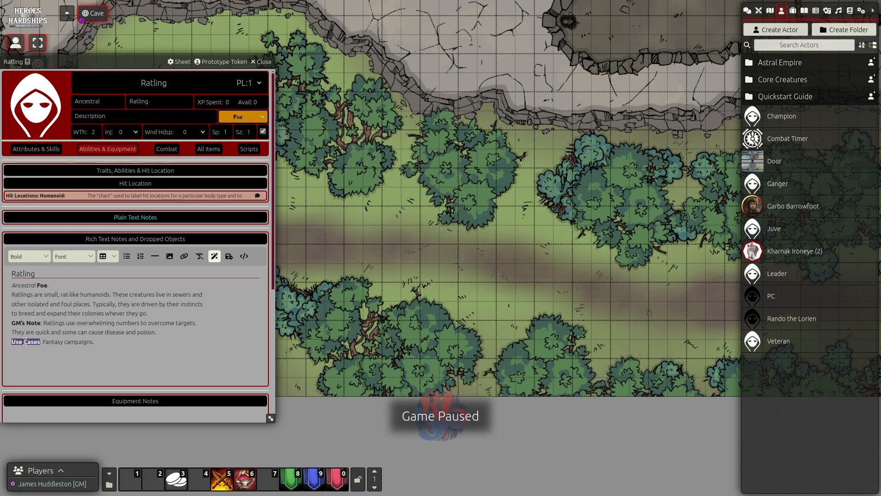
# Step: Join the broken lines in the Ratling description and the GM's Note into continuous paragraphs, and save the rich text notes
pyautogui.click(217, 294)
pyautogui.press('Delete')
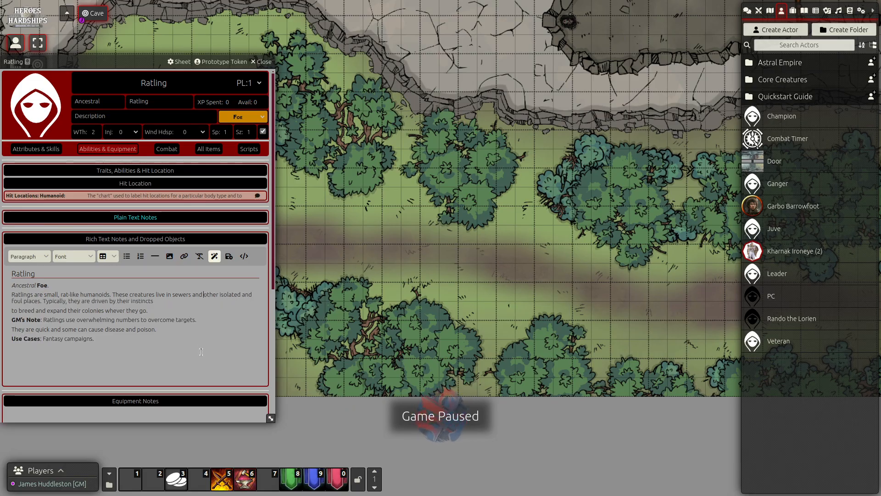
pyautogui.press('Delete')
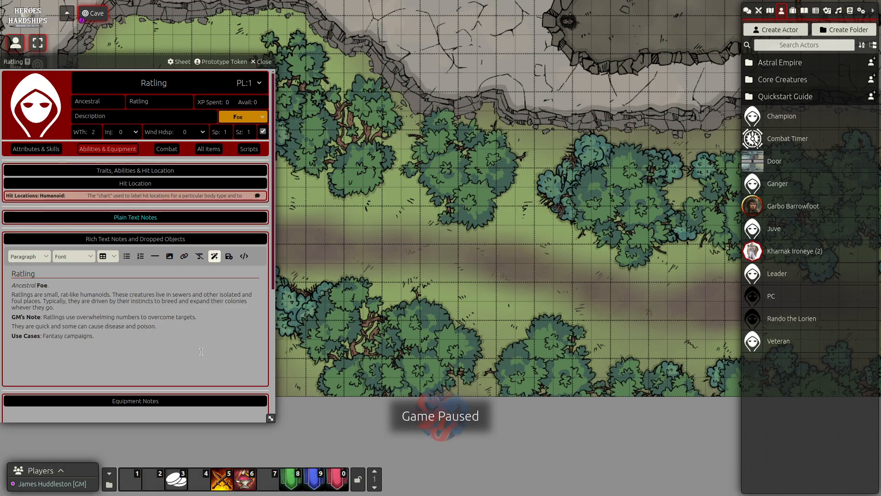
pyautogui.press('Delete')
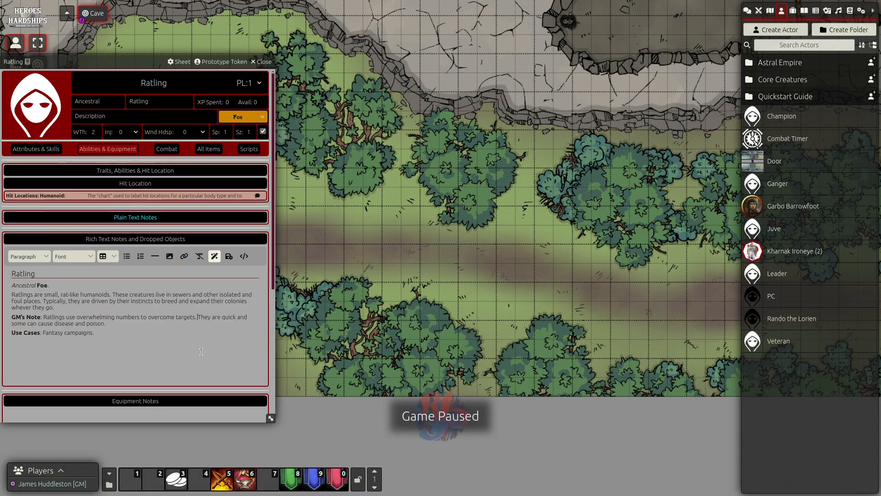
pyautogui.click(229, 255)
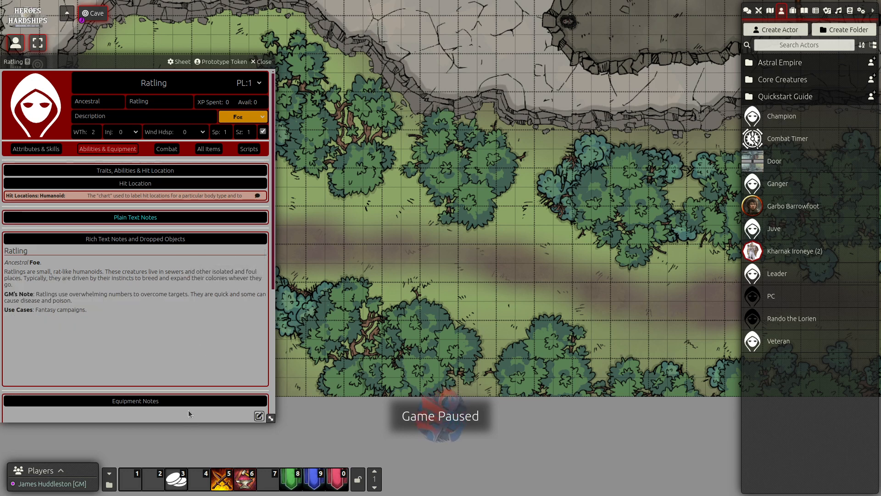
# Step: Collapse the rich text notes and equipment notes, and delete the PL 4 container from the equipment list
pyautogui.click(237, 241)
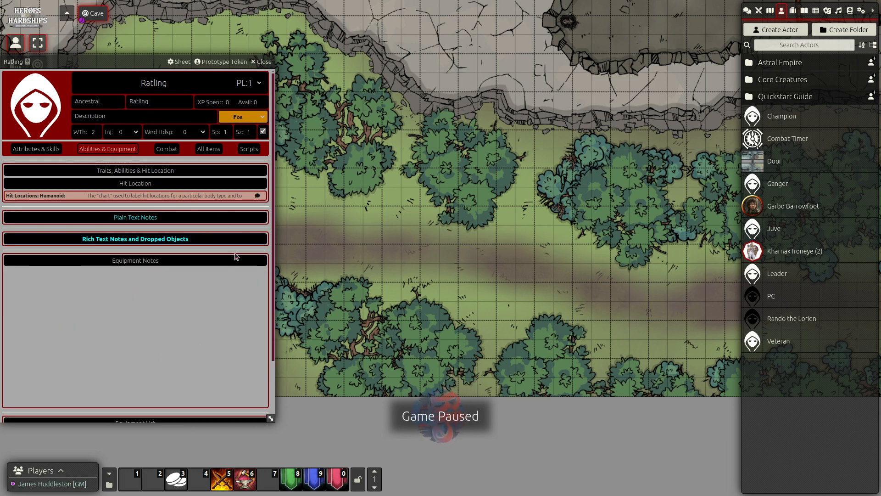
pyautogui.click(231, 258)
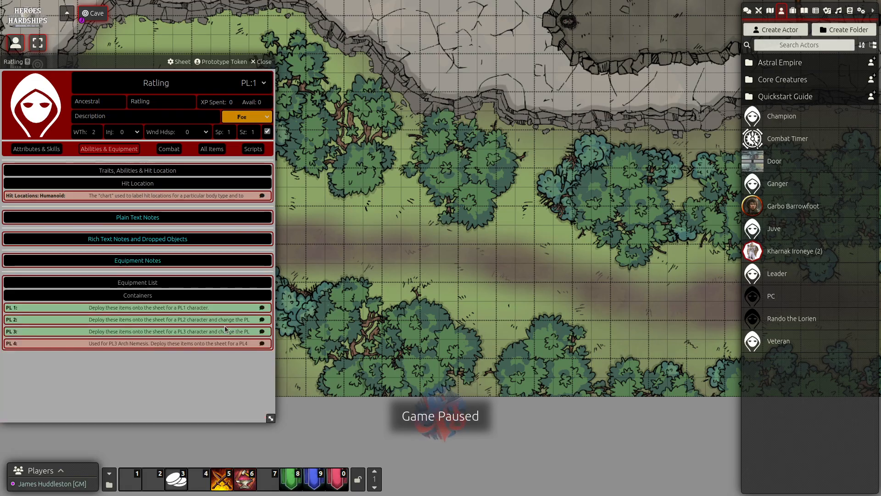
pyautogui.rightClick(12, 343)
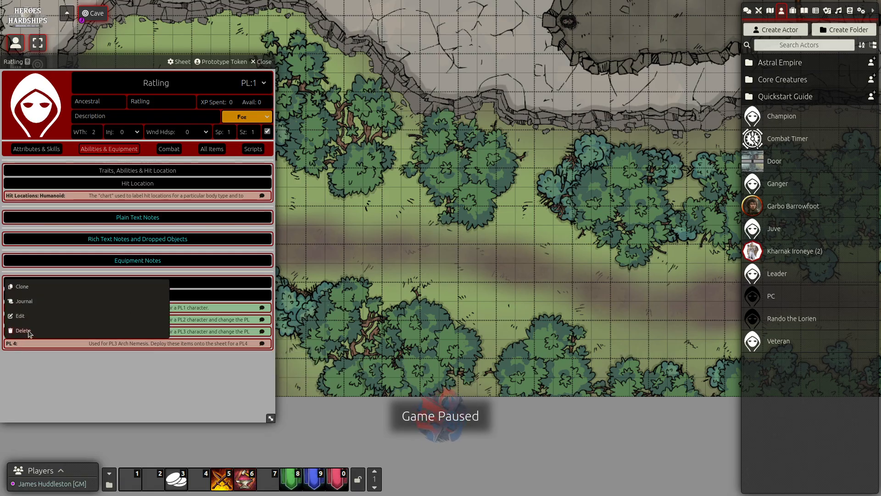
pyautogui.click(23, 330)
# Step: Open the PL 3, PL 2 and PL 1 containers and spread their windows apart beside the Ratling sheet
pyautogui.click(13, 331)
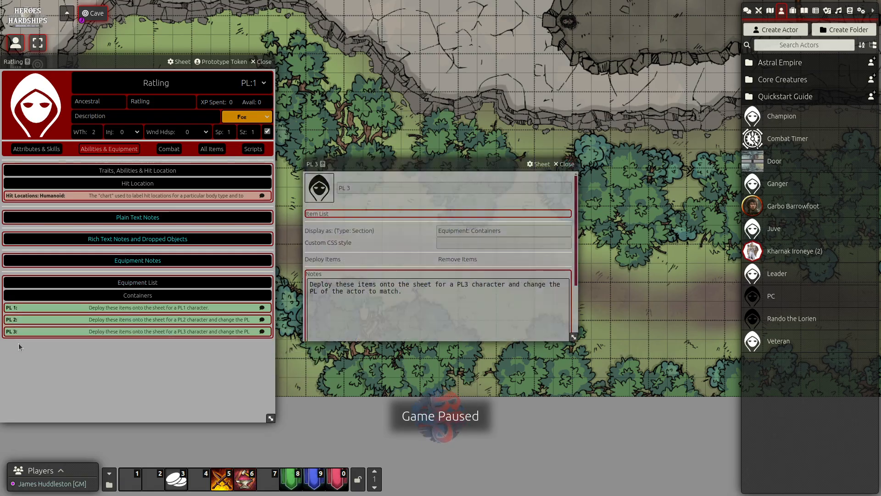
pyautogui.click(13, 320)
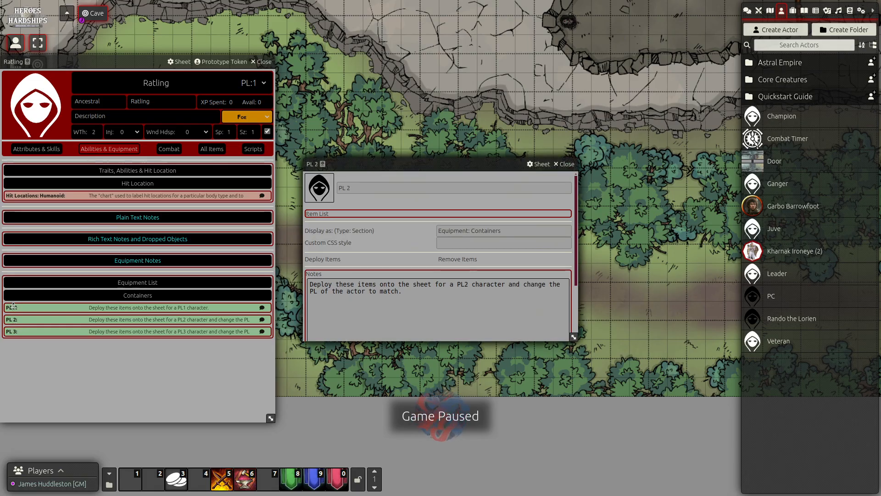
pyautogui.click(13, 307)
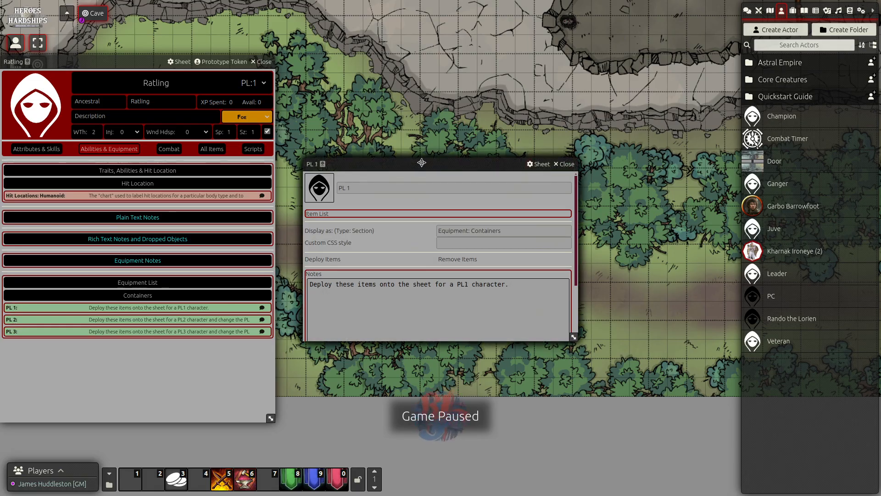
pyautogui.moveTo(421, 162); pyautogui.dragTo(480, 93)
pyautogui.moveTo(350, 163); pyautogui.dragTo(340, 312)
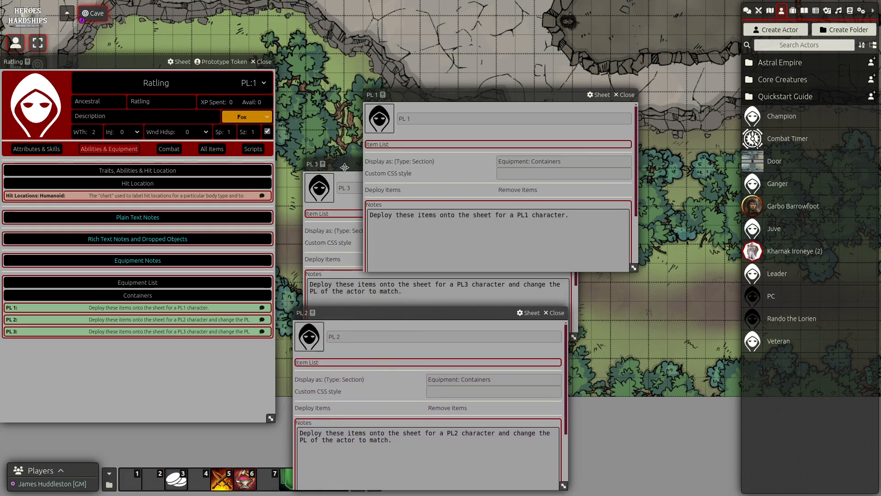
pyautogui.moveTo(344, 167); pyautogui.dragTo(626, 319)
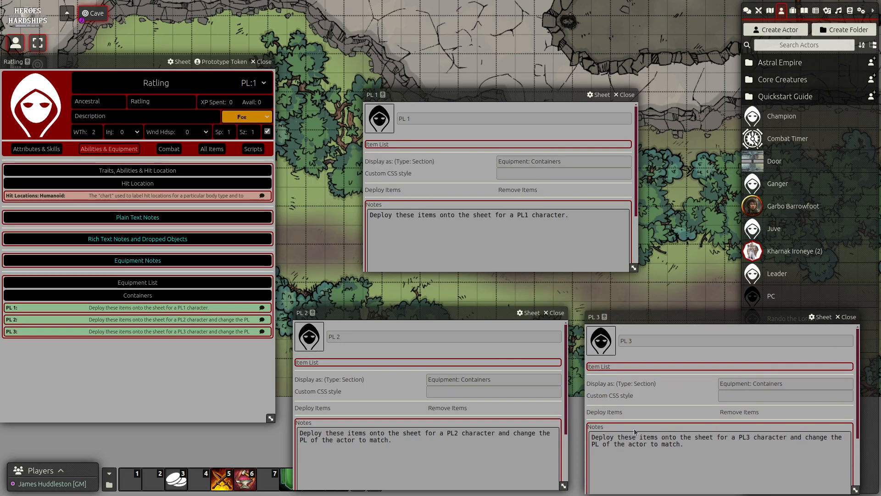
# Step: Remove the deployed items of the PL 3, PL 2 and PL 1 containers, and place the PL 1 window closer to the sheet
pyautogui.click(730, 413)
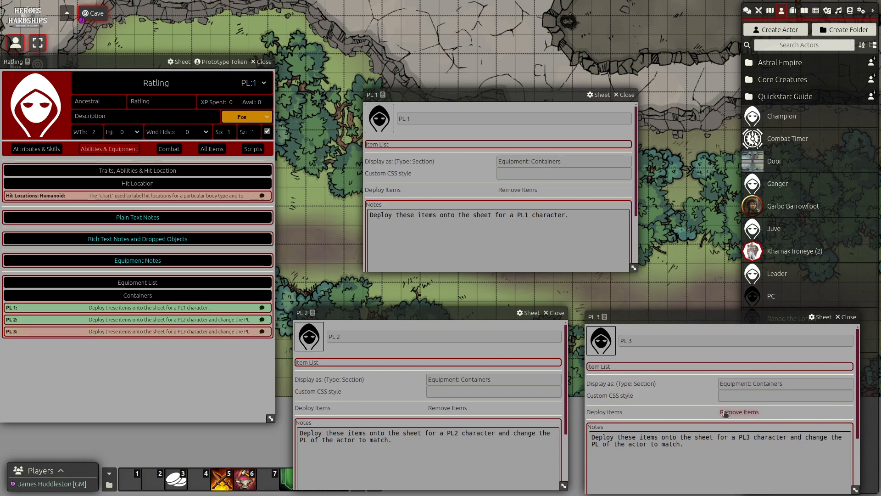
pyautogui.click(447, 408)
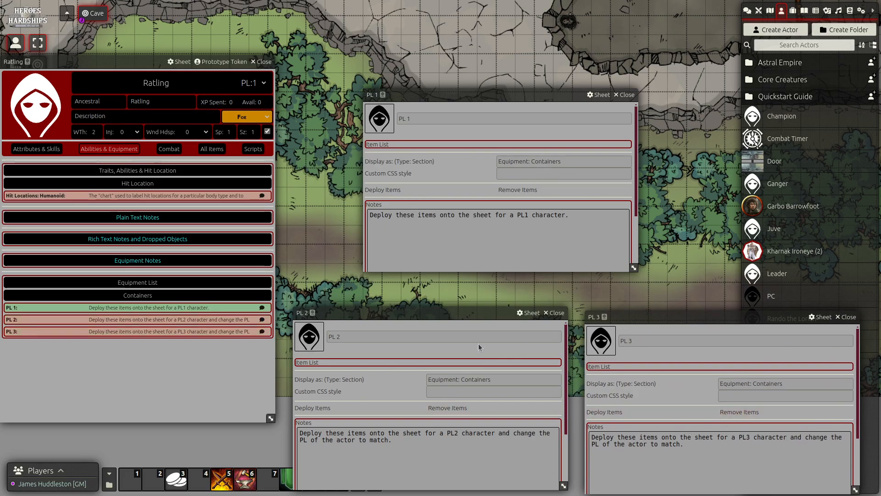
pyautogui.click(515, 193)
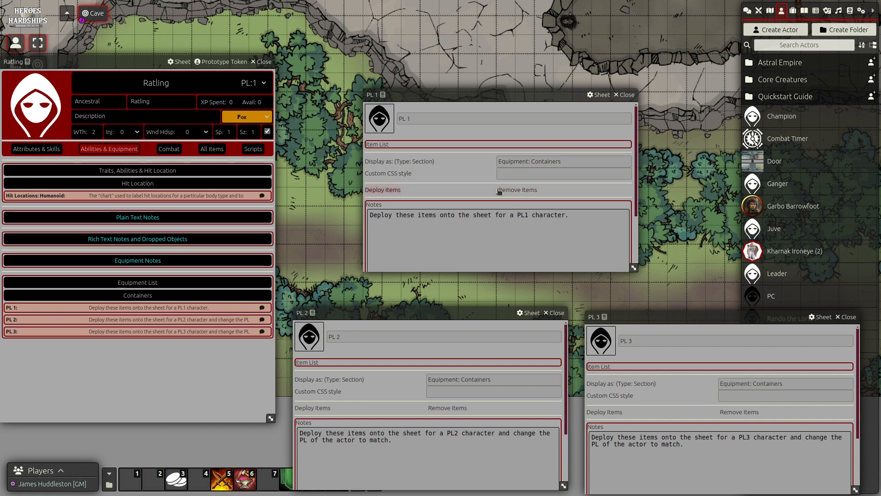
pyautogui.moveTo(464, 96); pyautogui.dragTo(428, 120)
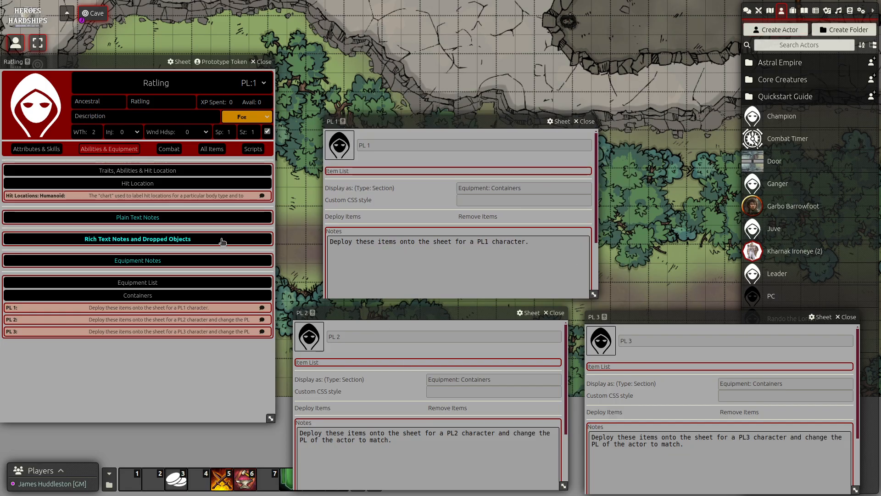
# Step: Add the D. Fate ranks from the attributes and skills section to the PL 1, PL 2 and PL 3 containers, and delete them from the sheet
pyautogui.click(33, 150)
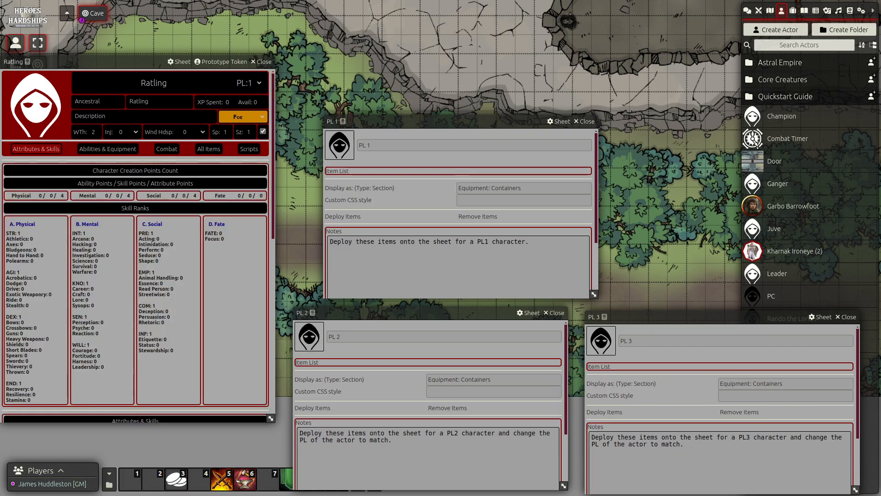
pyautogui.hotkey('alt', 'Tab')
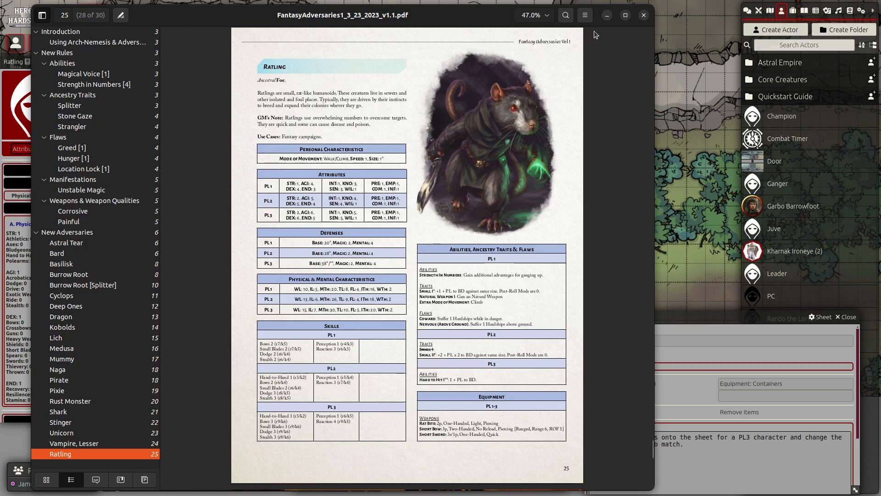
pyautogui.click(607, 14)
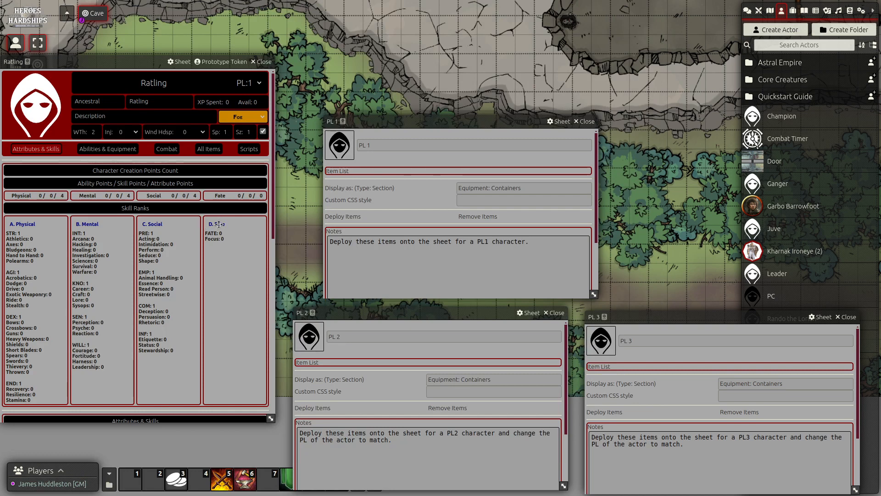
pyautogui.moveTo(376, 255); pyautogui.dragTo(376, 256)
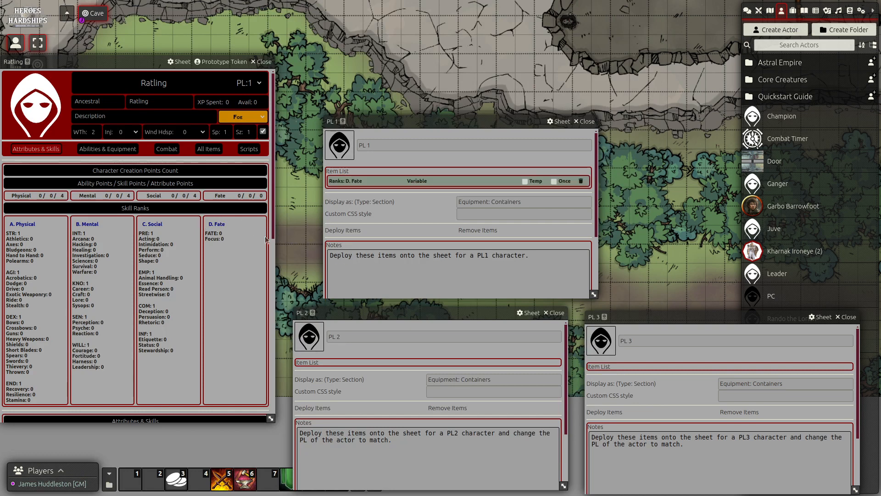
pyautogui.moveTo(221, 224); pyautogui.dragTo(373, 454)
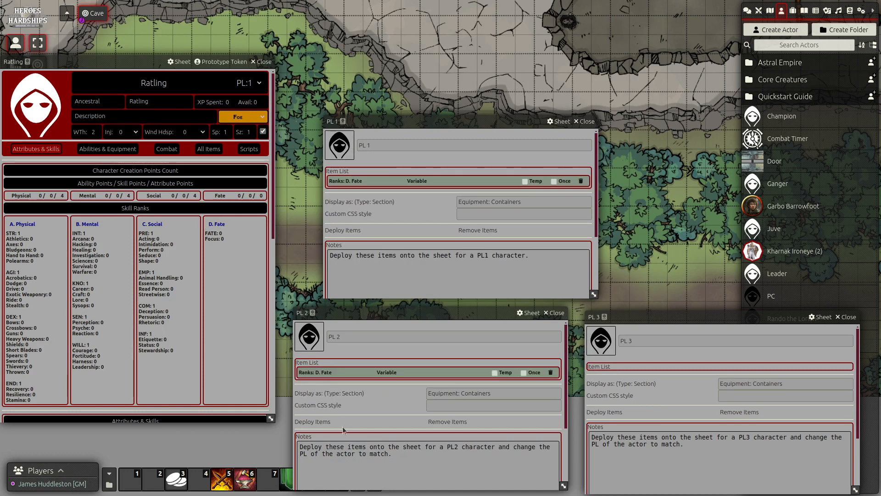
pyautogui.moveTo(219, 225); pyautogui.dragTo(656, 453)
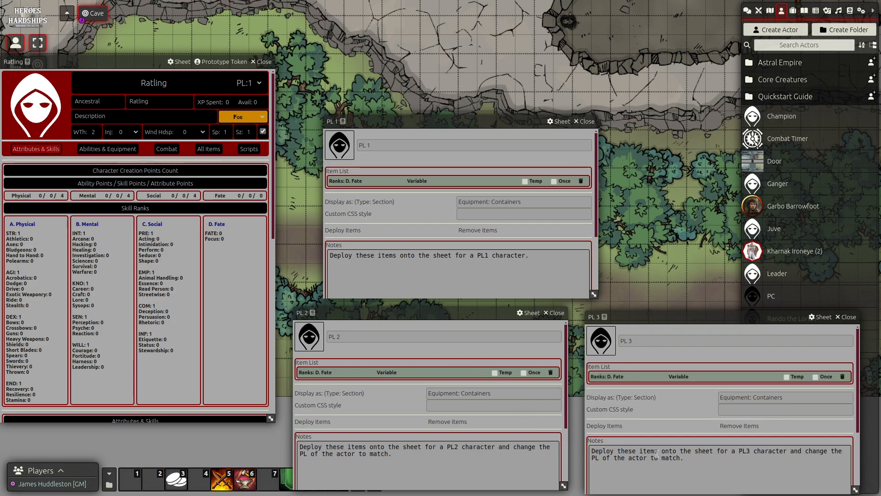
pyautogui.rightClick(212, 226)
pyautogui.click(215, 207)
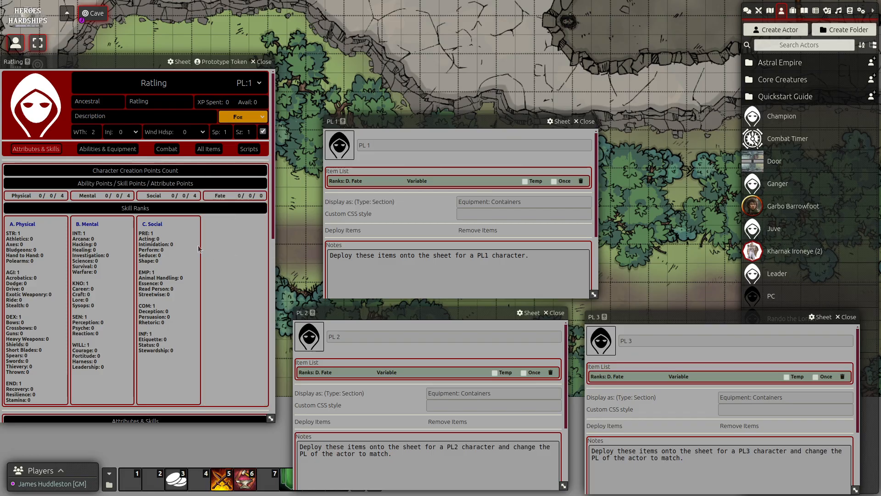
# Step: Add the C. Social ranks to the PL 1, PL 2 and PL 3 containers, and delete them from the Ratling sheet
pyautogui.moveTo(152, 225); pyautogui.dragTo(392, 275)
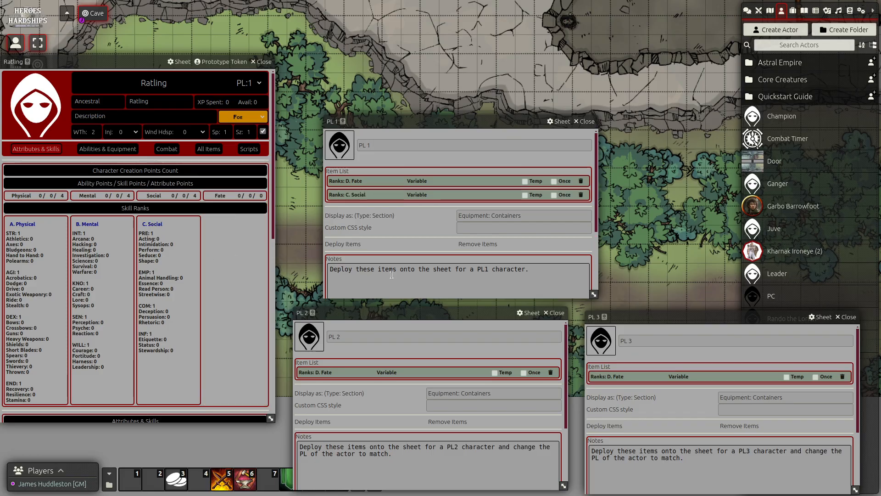
pyautogui.moveTo(152, 224); pyautogui.dragTo(394, 458)
pyautogui.moveTo(153, 225); pyautogui.dragTo(659, 466)
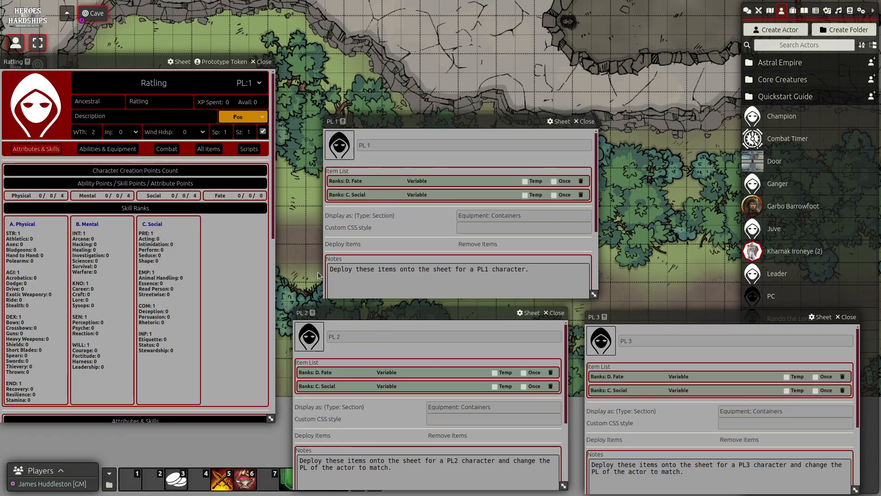
pyautogui.rightClick(156, 225)
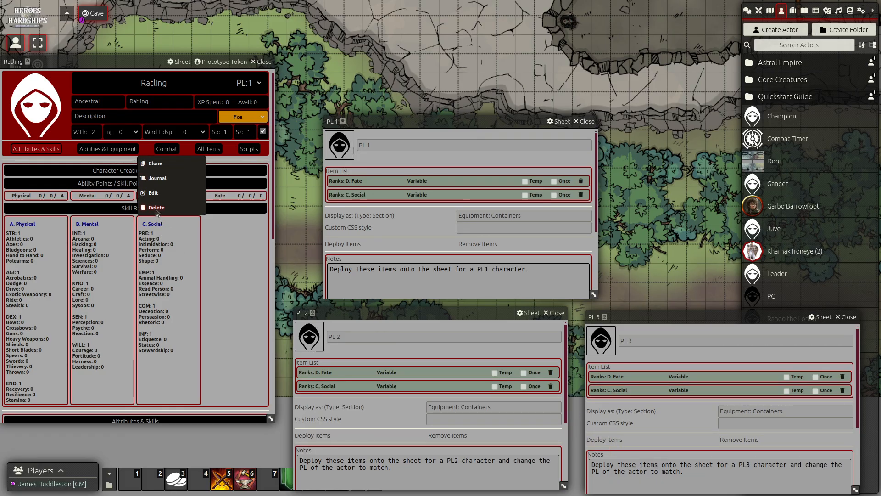
pyautogui.click(155, 208)
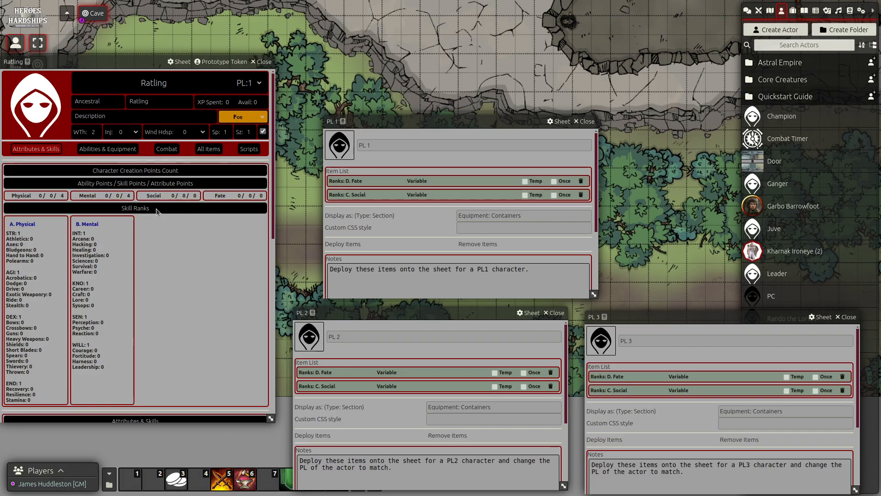
# Step: Open the sheet's B. Mental ranks in a taller window that shows every skill, and move the Fantasy Adversaries PDF out of the way
pyautogui.click(91, 224)
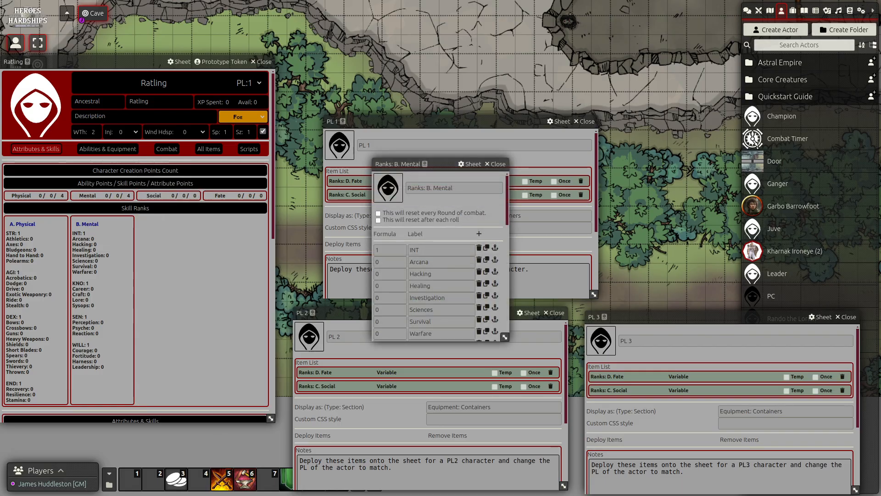
pyautogui.hotkey('alt', 'Tab')
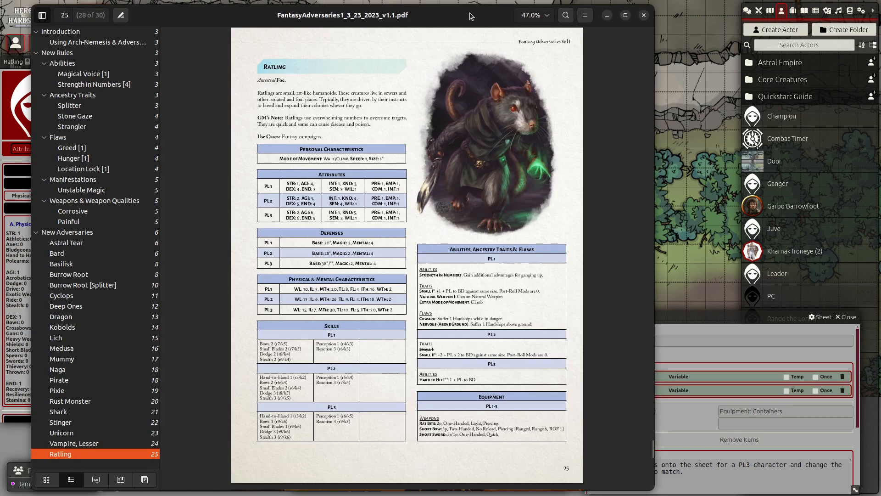
pyautogui.moveTo(470, 13); pyautogui.dragTo(0, 17)
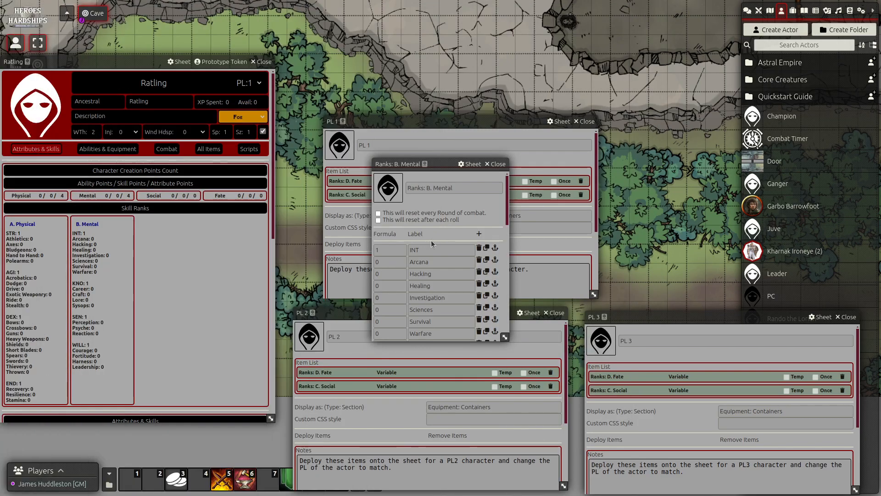
pyautogui.moveTo(439, 165); pyautogui.dragTo(208, 10)
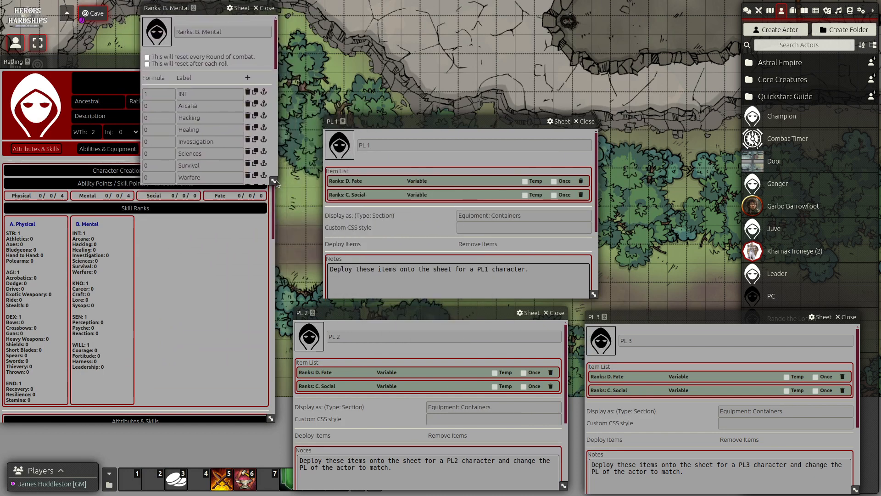
pyautogui.moveTo(274, 180); pyautogui.dragTo(279, 451)
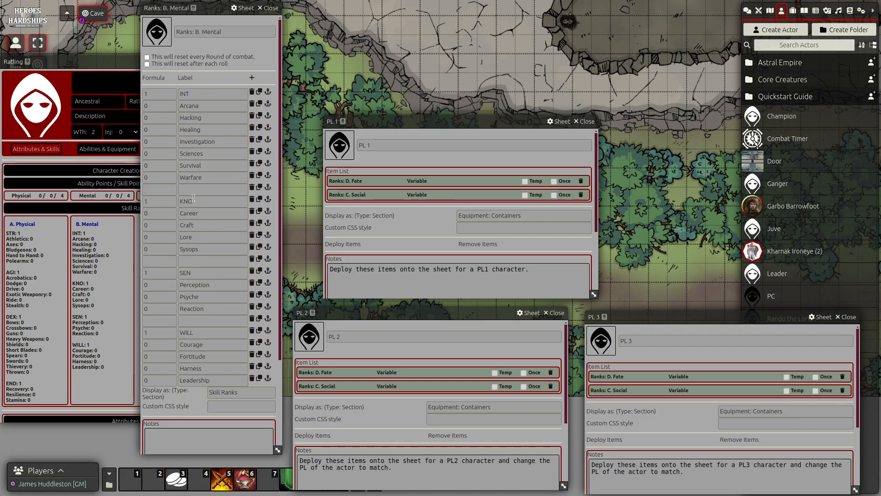
# Step: Set the B. Mental ranks to KNO 3, SEN 3, Perception 1 and Reaction 3, and add them to the PL 1 container
pyautogui.doubleClick(159, 201)
pyautogui.write('3')
pyautogui.doubleClick(152, 274)
pyautogui.write('3')
pyautogui.doubleClick(158, 333)
pyautogui.doubleClick(163, 285)
pyautogui.write('1')
pyautogui.doubleClick(156, 307)
pyautogui.click(156, 319)
pyautogui.click(93, 225)
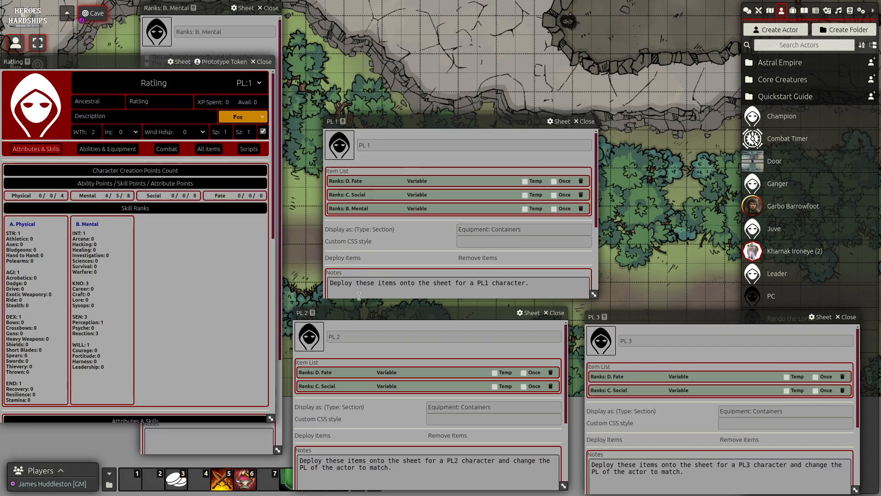
# Step: Raise KNO and SEN to 4 in the B. Mental ranks, and add the ranks to the PL 2 container
pyautogui.click(93, 225)
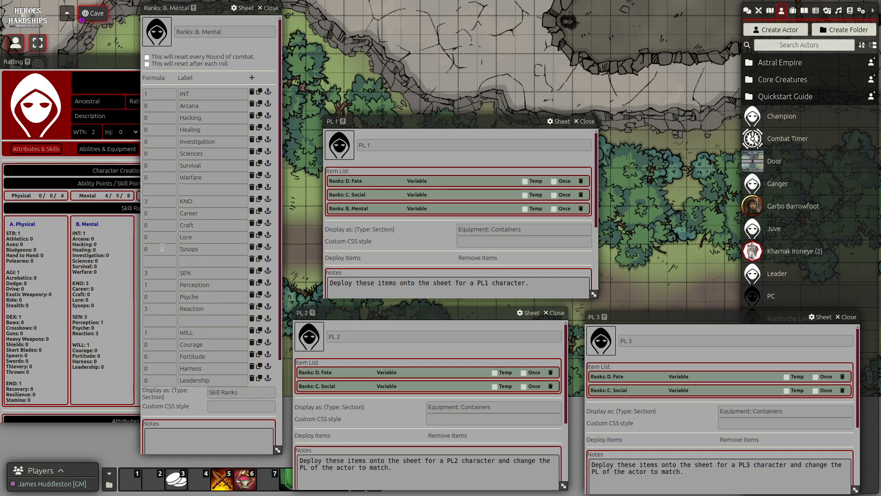
pyautogui.click(171, 202)
pyautogui.press('BackSpace')
pyautogui.write('4')
pyautogui.click(156, 272)
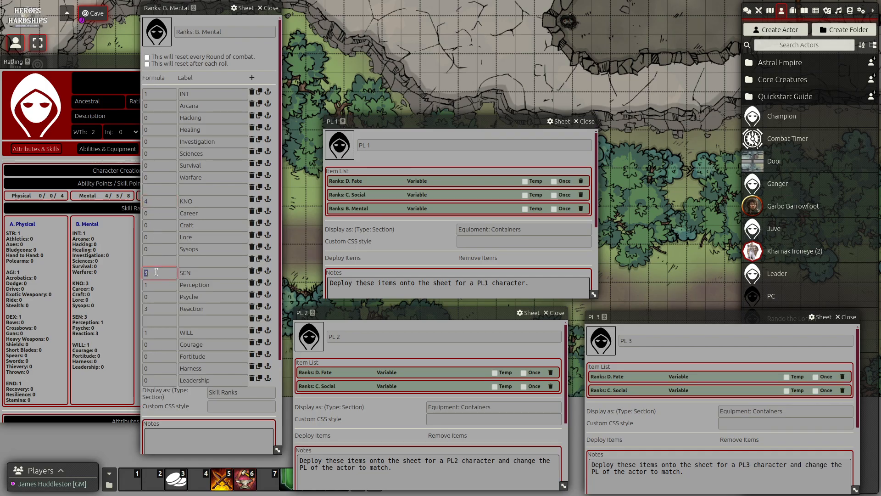
pyautogui.press('BackSpace')
pyautogui.write('4')
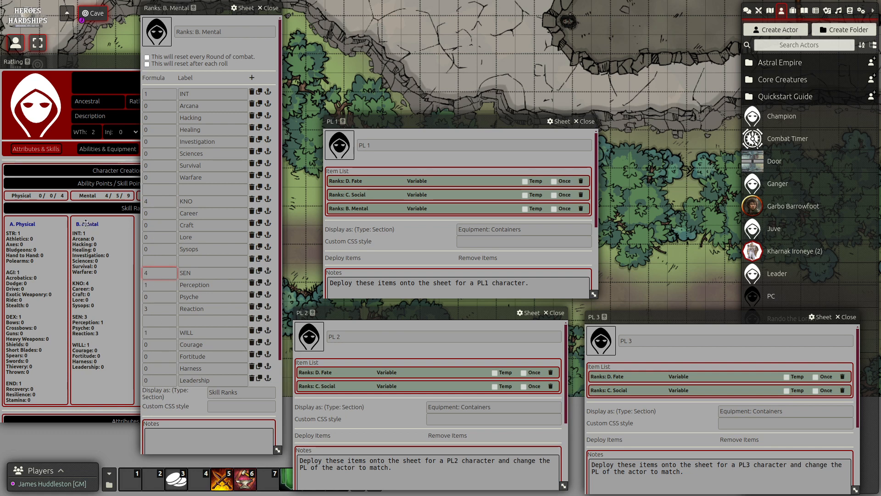
pyautogui.moveTo(87, 224); pyautogui.dragTo(392, 464)
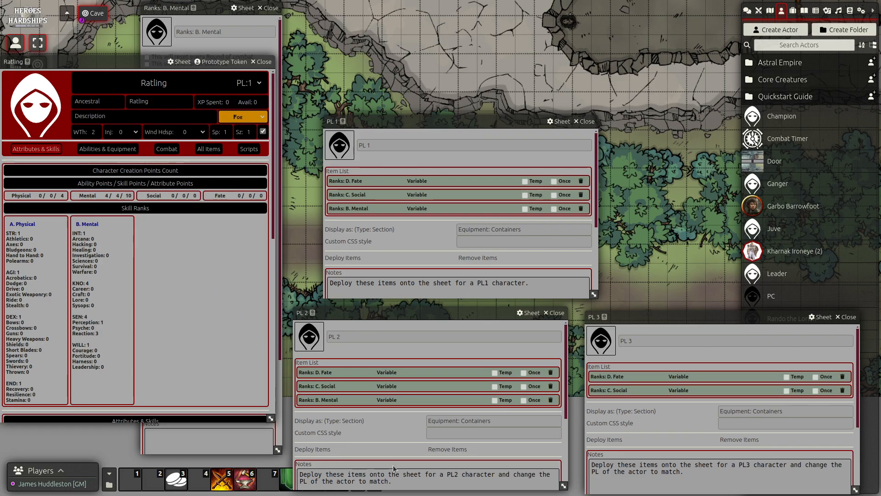
# Step: Reopen the B. Mental ranks and set KNO to 5, SEN to 5 and Reaction to 4
pyautogui.click(91, 225)
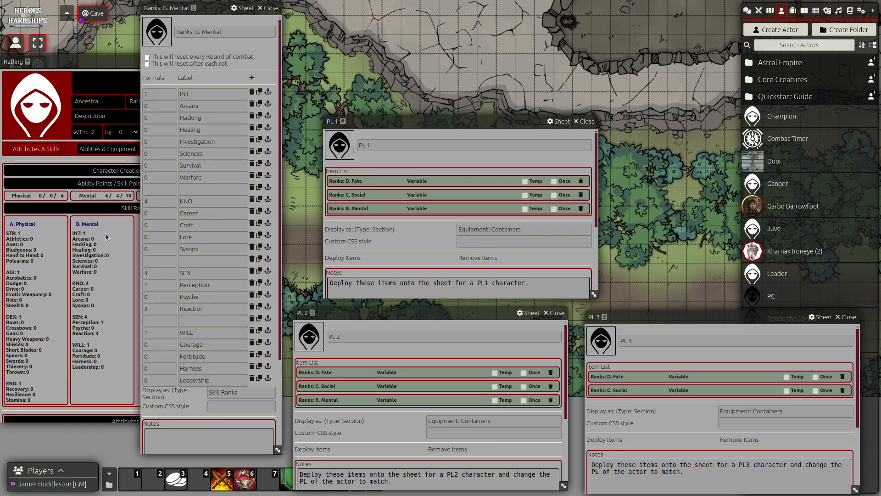
pyautogui.click(158, 200)
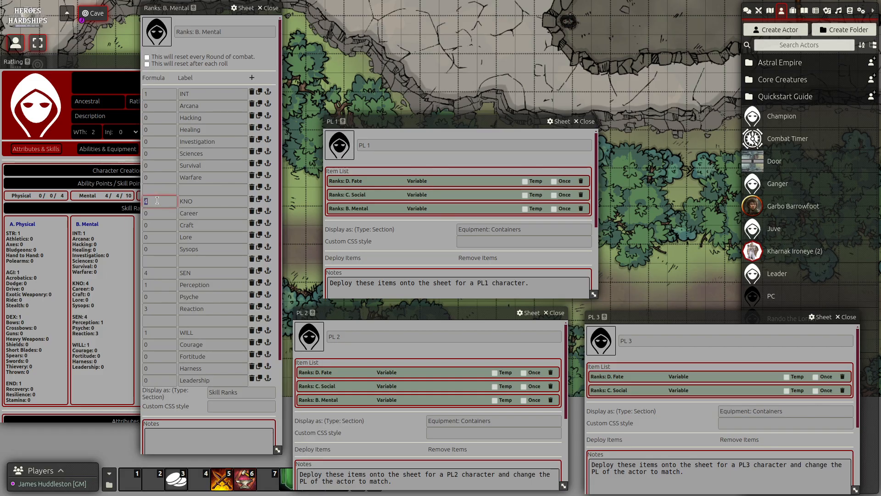
pyautogui.write('5')
pyautogui.click(154, 274)
pyautogui.write('5')
pyautogui.click(156, 312)
pyautogui.write('4')
pyautogui.click(159, 319)
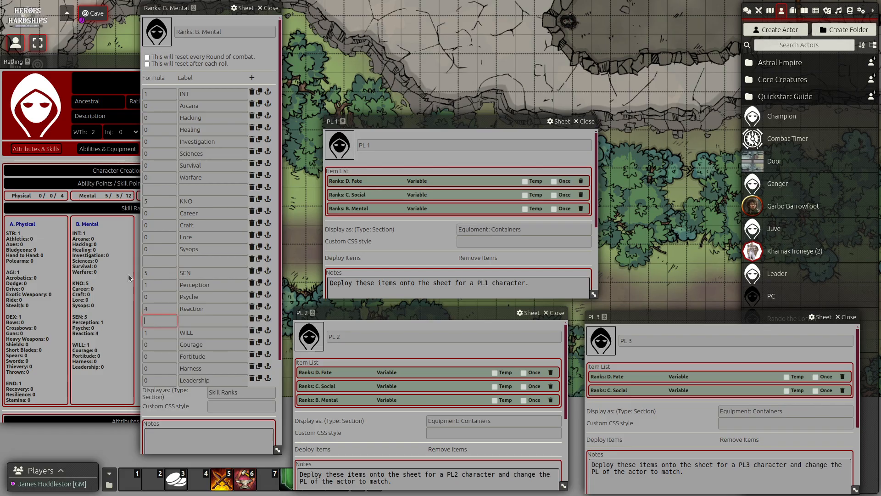
# Step: Add the B. Mental ranks to the PL 3 container, and delete them from the Ratling sheet
pyautogui.moveTo(88, 224); pyautogui.dragTo(664, 482)
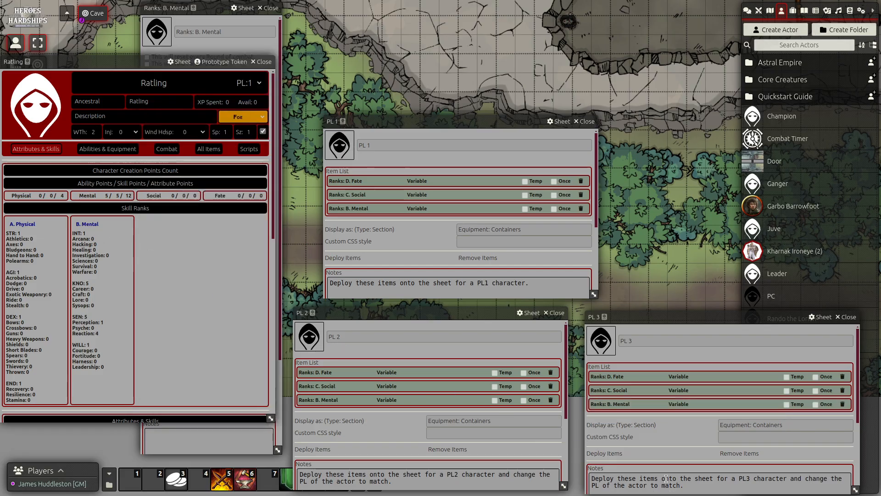
pyautogui.rightClick(90, 224)
pyautogui.click(90, 208)
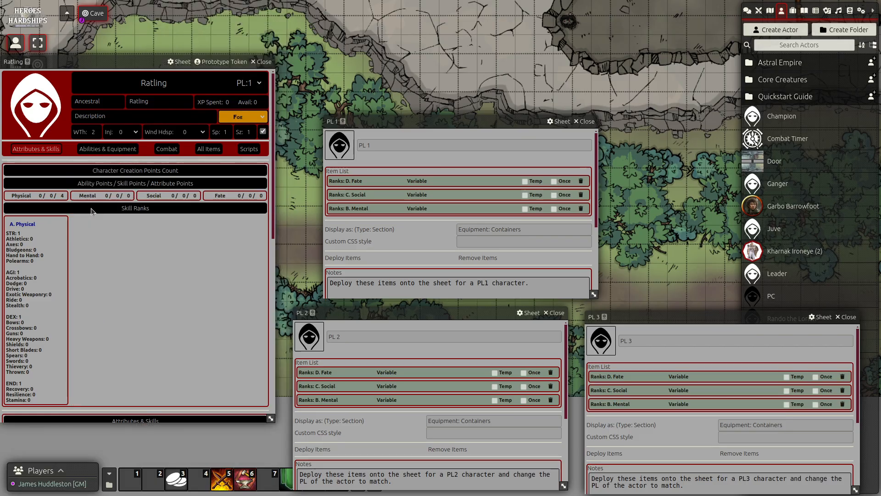
# Step: Open the A. Physical ranks in an enlarged window, and set AGI to 4, DEX to 4 and END to 3
pyautogui.click(24, 223)
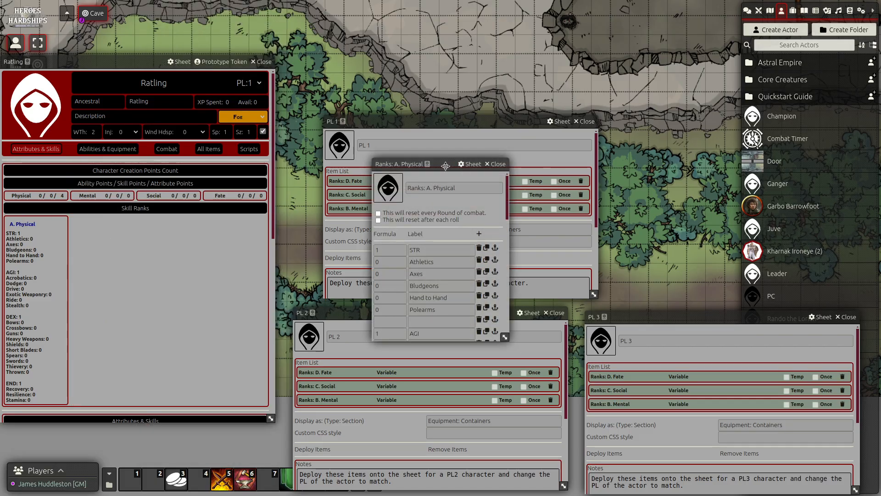
pyautogui.moveTo(449, 160)
pyautogui.mouseDown()
pyautogui.moveTo(161, 3)
pyautogui.moveTo(187, 4)
pyautogui.mouseUp()
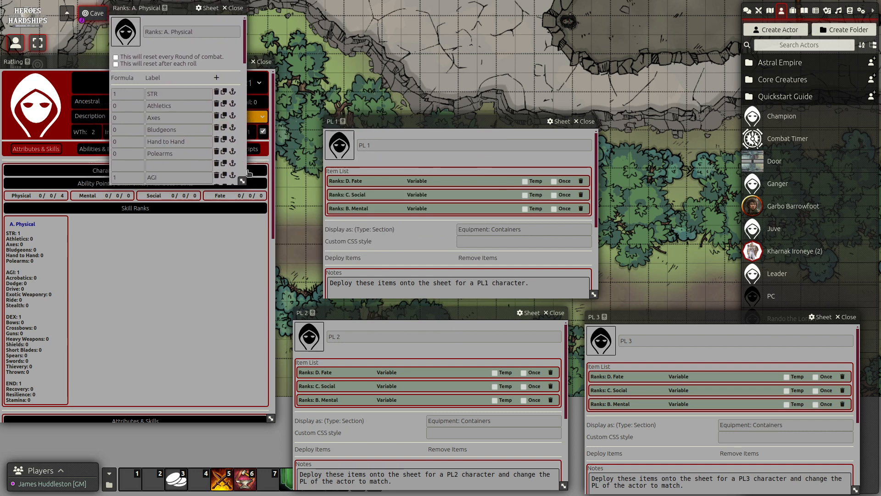
pyautogui.moveTo(245, 181); pyautogui.dragTo(253, 456)
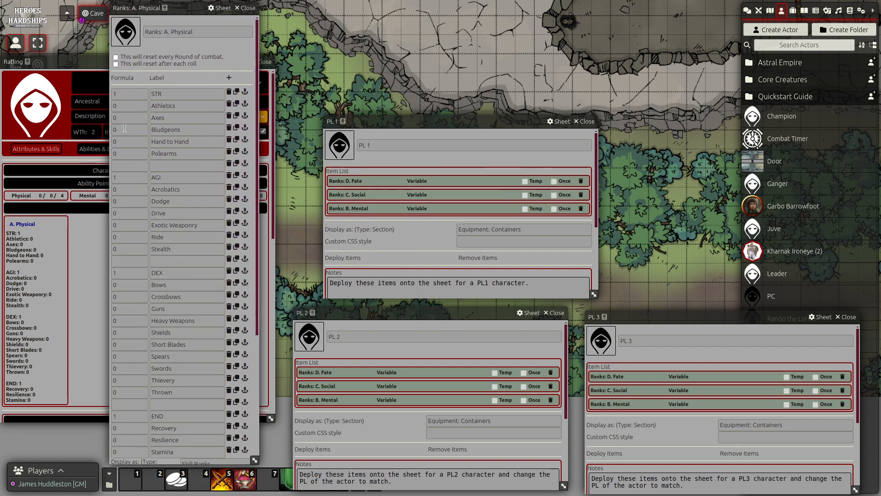
pyautogui.doubleClick(127, 179)
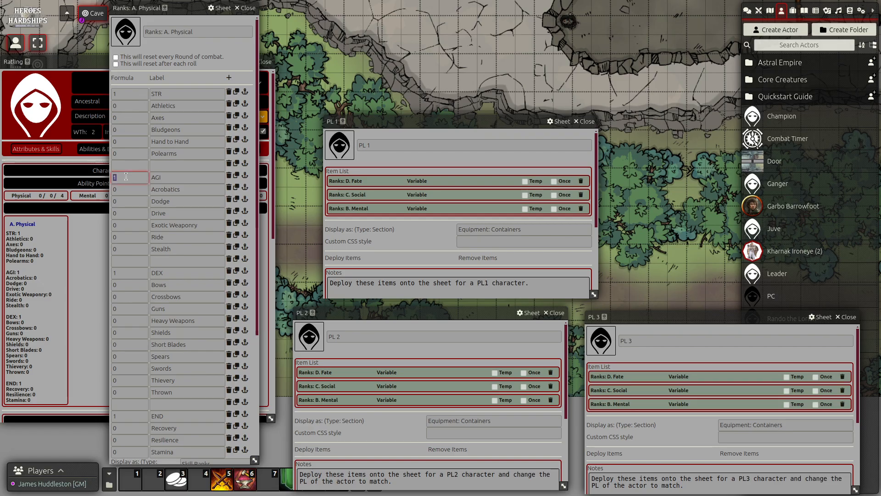
pyautogui.doubleClick(129, 273)
pyautogui.write('4')
pyautogui.doubleClick(127, 415)
pyautogui.write('3')
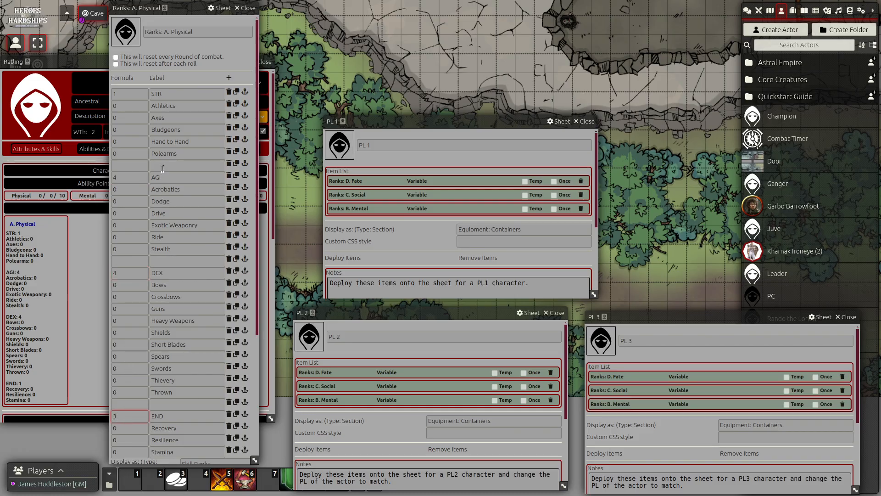
# Step: Set Bows, Short Blades, Dodge and Stealth to 2, and add the A. Physical ranks to the PL 1 container
pyautogui.doubleClick(138, 285)
pyautogui.write('2')
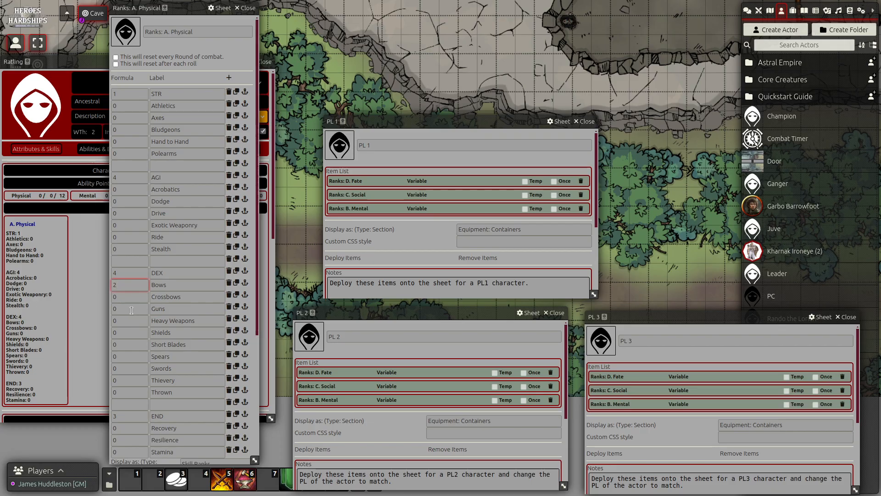
pyautogui.doubleClick(129, 344)
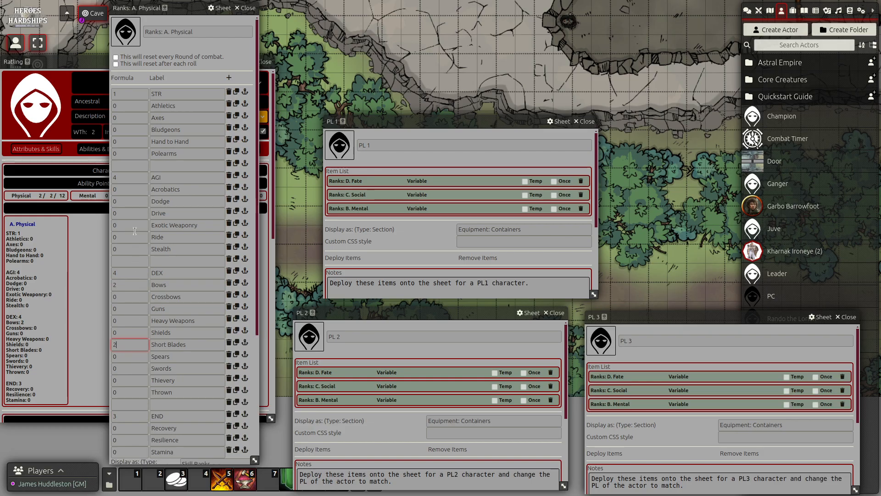
pyautogui.doubleClick(121, 201)
pyautogui.write('2')
pyautogui.doubleClick(133, 247)
pyautogui.write('2')
pyautogui.click(136, 262)
pyautogui.moveTo(25, 226); pyautogui.dragTo(399, 291)
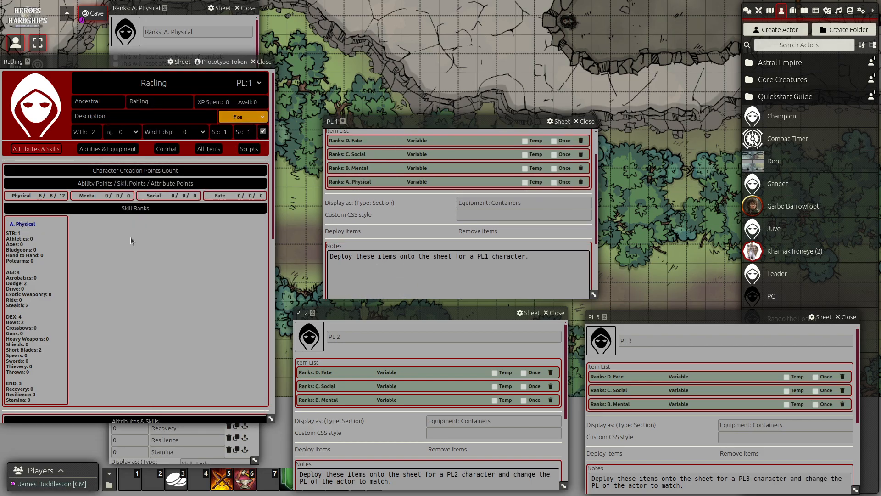
# Step: Reopen the A. Physical ranks and set STR to 2, AGI to 5, DEX to 5 and END to 4
pyautogui.click(55, 228)
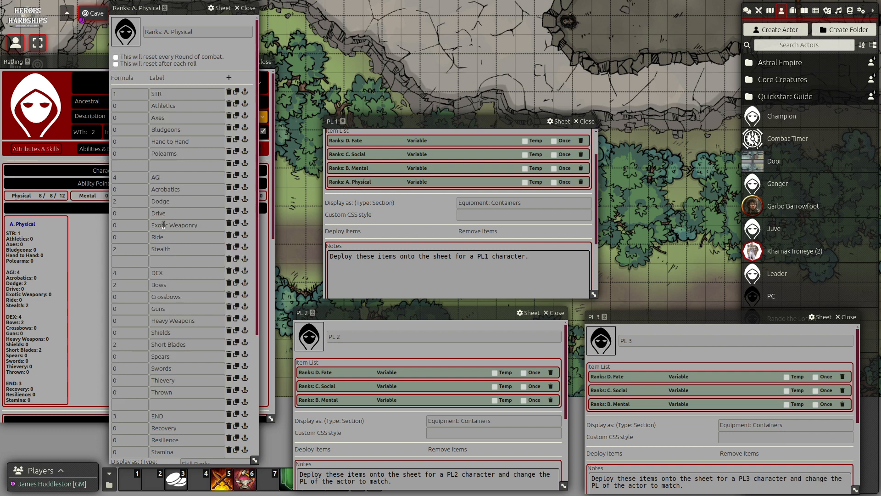
pyautogui.click(136, 92)
pyautogui.click(128, 178)
pyautogui.press('BackSpace')
pyautogui.write('5')
pyautogui.click(129, 273)
pyautogui.press('BackSpace')
pyautogui.write('5')
pyautogui.click(128, 415)
pyautogui.press('BackSpace')
pyautogui.write('4')
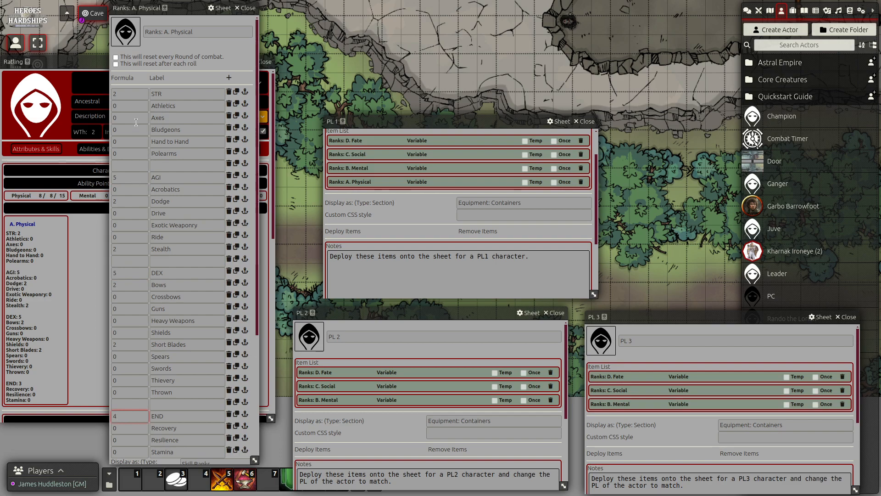
# Step: Set Hand to Hand to 1, Dodge to 3 and Stealth to 3, and add the A. Physical ranks to the PL 2 container
pyautogui.click(136, 142)
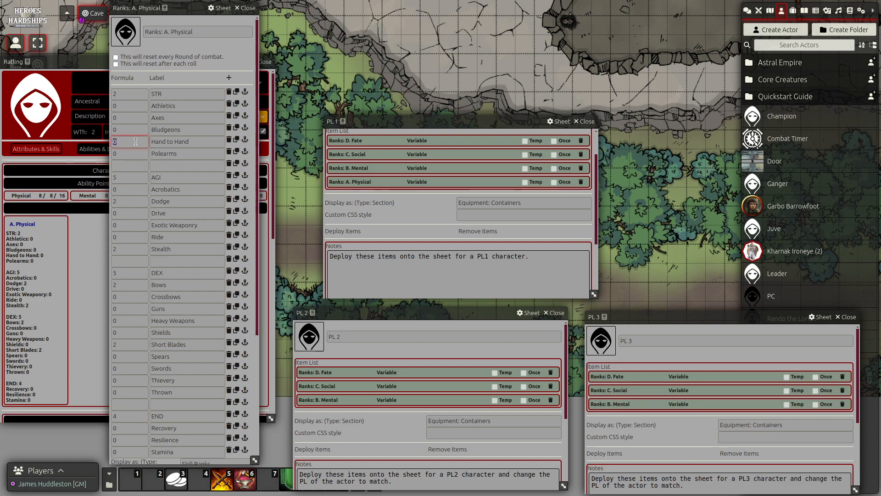
pyautogui.write('1')
pyautogui.click(131, 203)
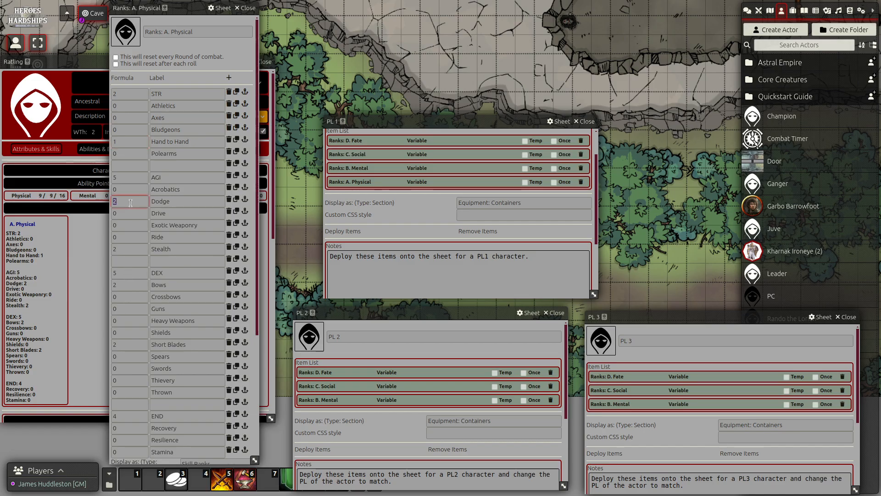
pyautogui.write('3')
pyautogui.click(125, 247)
pyautogui.write('3')
pyautogui.click(126, 261)
pyautogui.moveTo(26, 225); pyautogui.dragTo(389, 484)
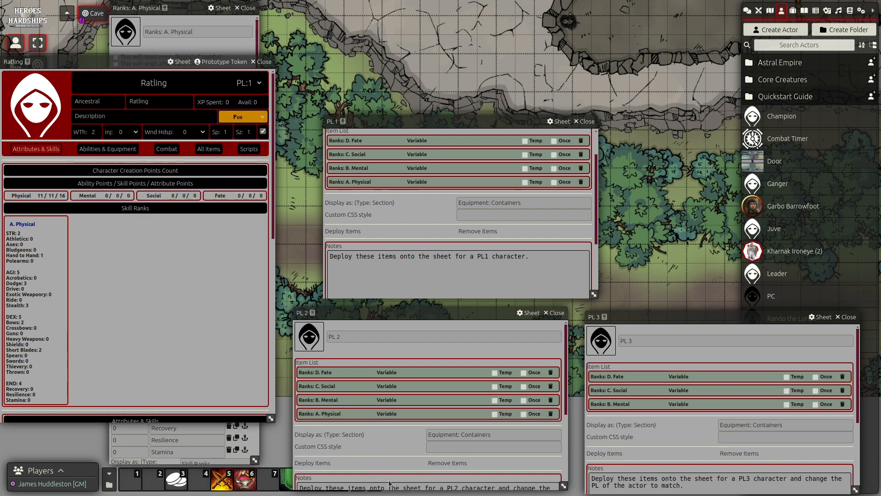
# Step: Reopen the A. Physical ranks and set AGI and DEX to 6, END to 5, and Bows and Short Blades to 3
pyautogui.click(29, 225)
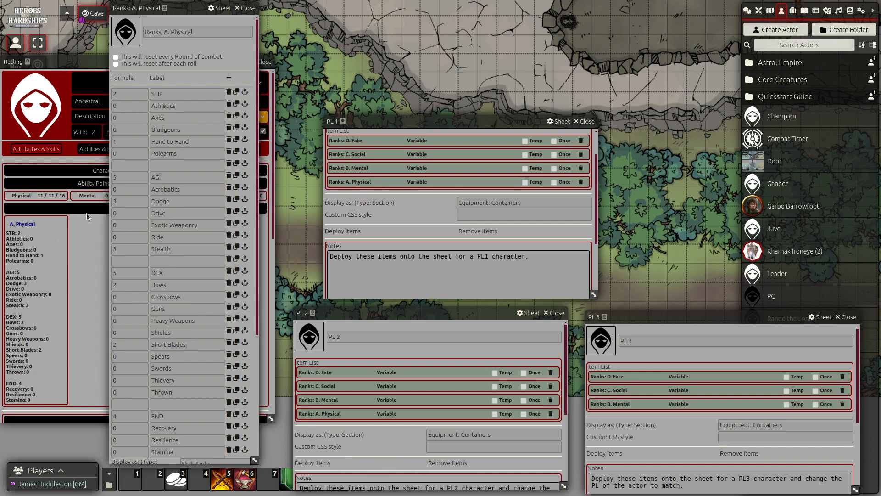
pyautogui.doubleClick(129, 179)
pyautogui.doubleClick(127, 273)
pyautogui.doubleClick(132, 415)
pyautogui.write('5')
pyautogui.doubleClick(129, 289)
pyautogui.write('3')
pyautogui.doubleClick(122, 347)
pyautogui.write('3')
pyautogui.doubleClick(128, 250)
# Step: Add the A. Physical ranks to the PL 3 container, and delete them from the Ratling sheet
pyautogui.moveTo(28, 224); pyautogui.dragTo(691, 482)
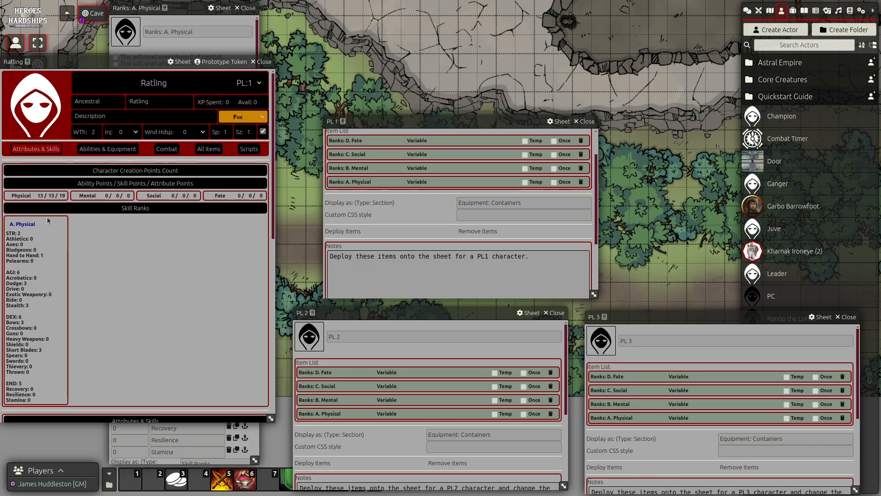
pyautogui.rightClick(24, 223)
pyautogui.click(25, 208)
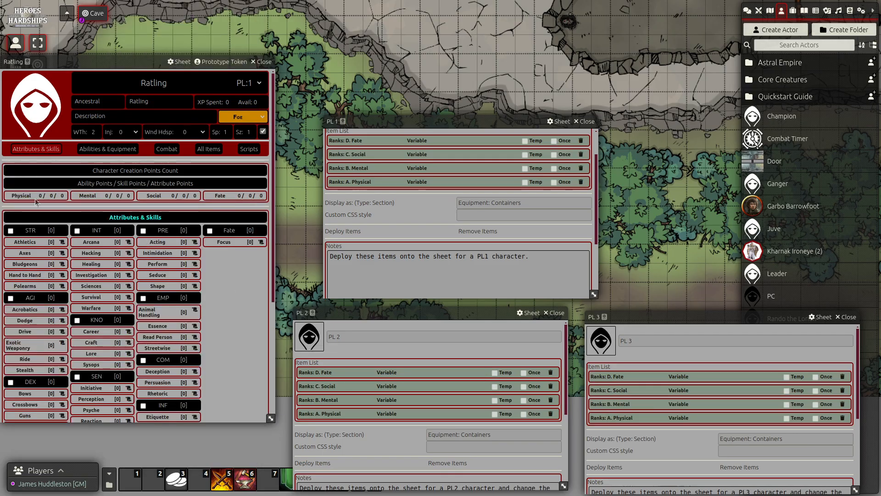
# Step: Deploy the PL 1 container's items onto the Ratling sheet, and check the resulting attributes and skills
pyautogui.scroll(-4, 108, 262)
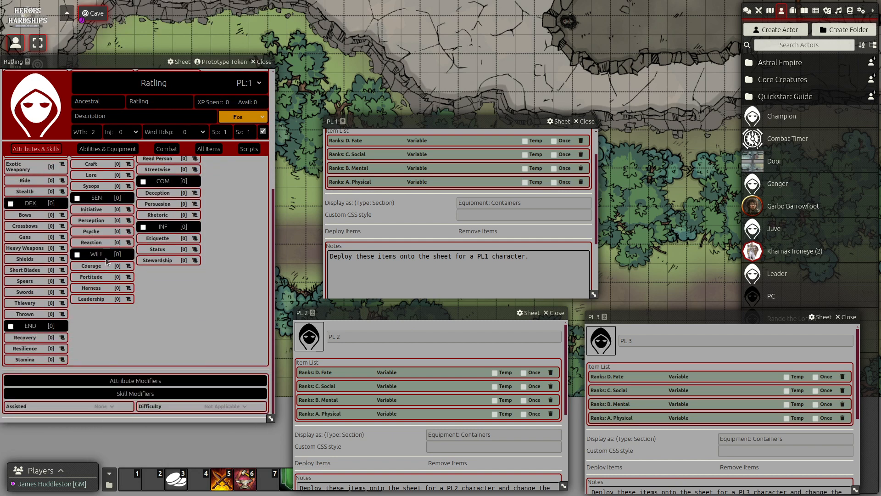
pyautogui.scroll(4, 105, 261)
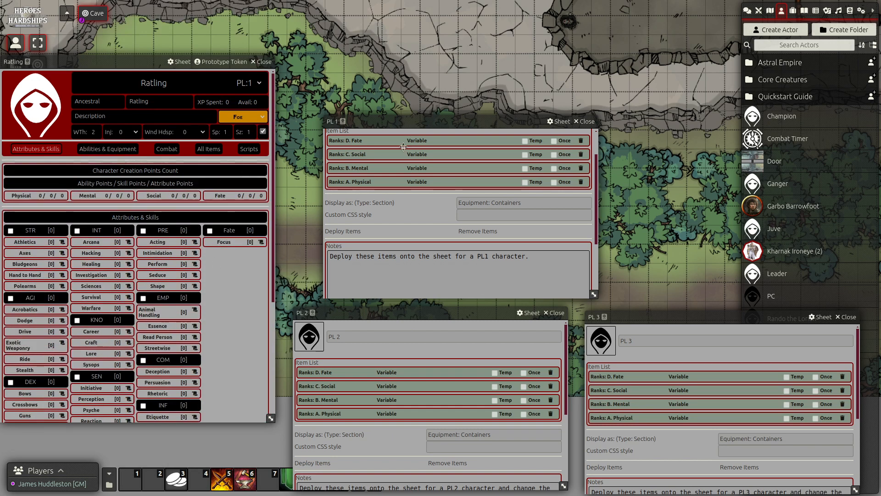
pyautogui.click(343, 231)
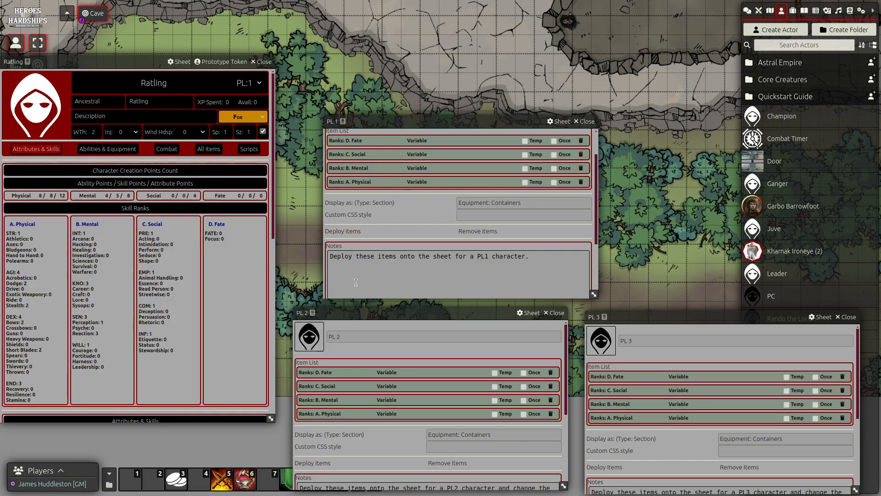
pyautogui.scroll(-5, 154, 317)
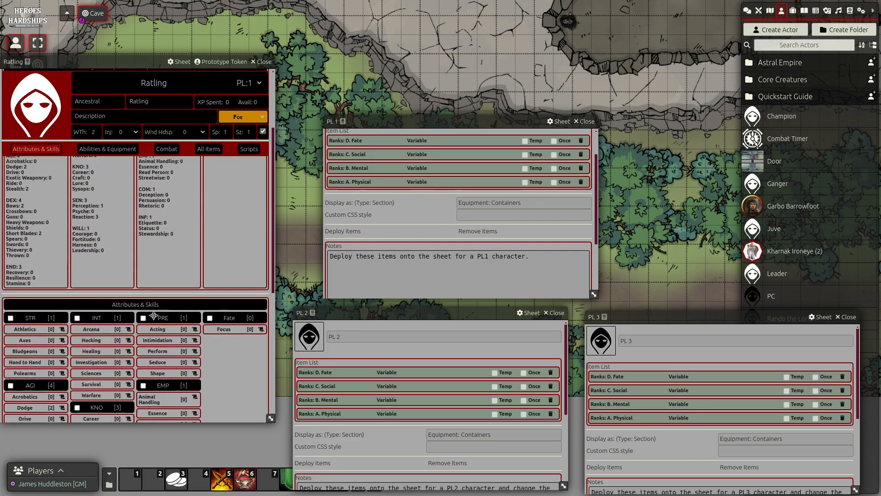
# Step: Remove the PL 1 items from the Ratling sheet, and test the PL 2 container by deploying and removing its items
pyautogui.scroll(5, 154, 317)
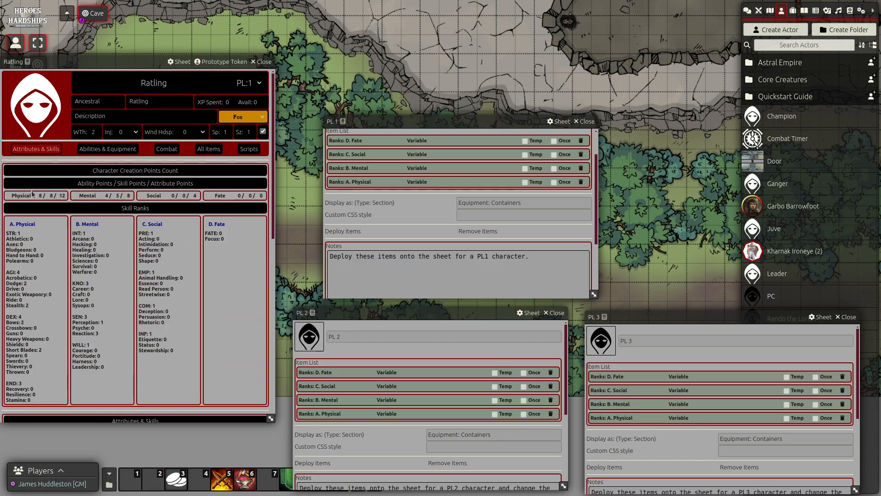
pyautogui.click(480, 232)
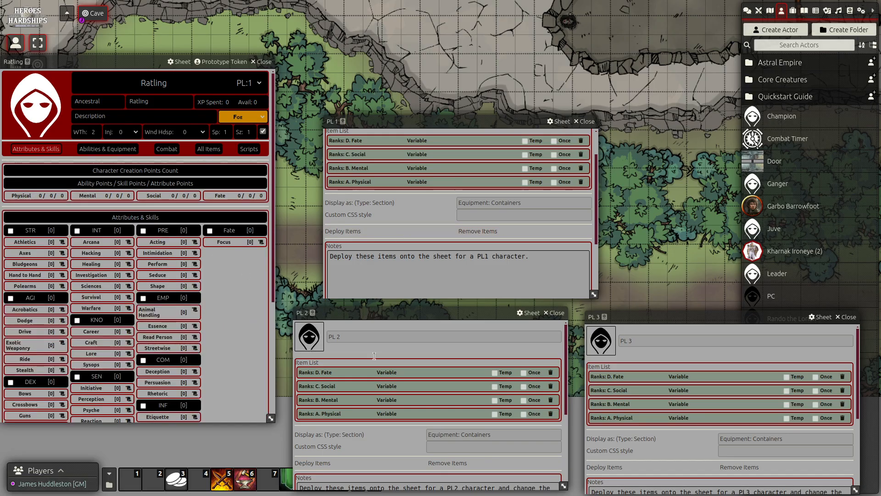
pyautogui.click(310, 462)
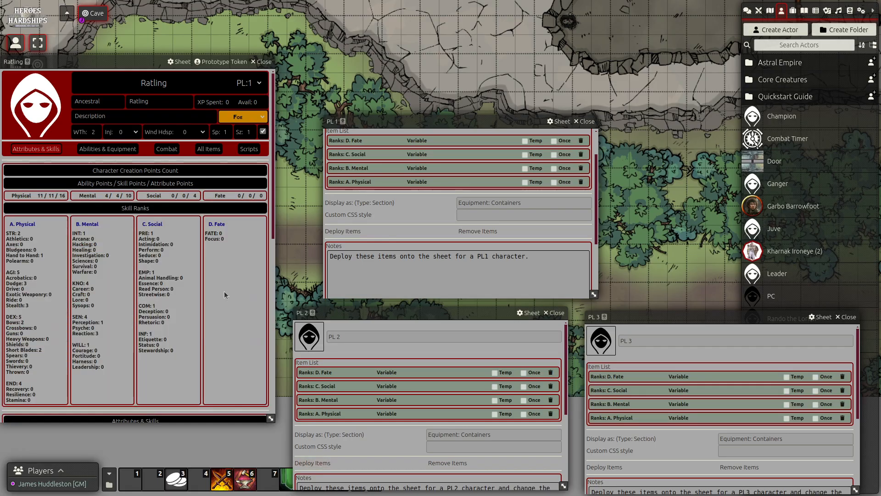
pyautogui.click(116, 149)
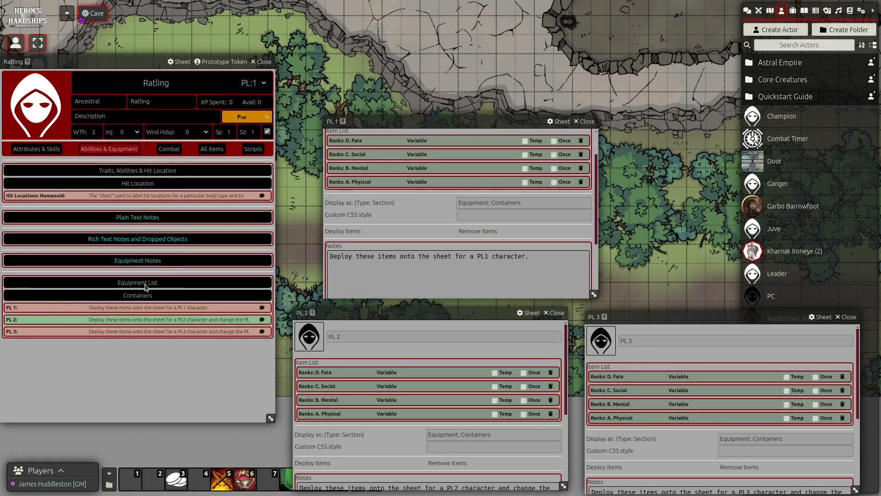
pyautogui.click(447, 463)
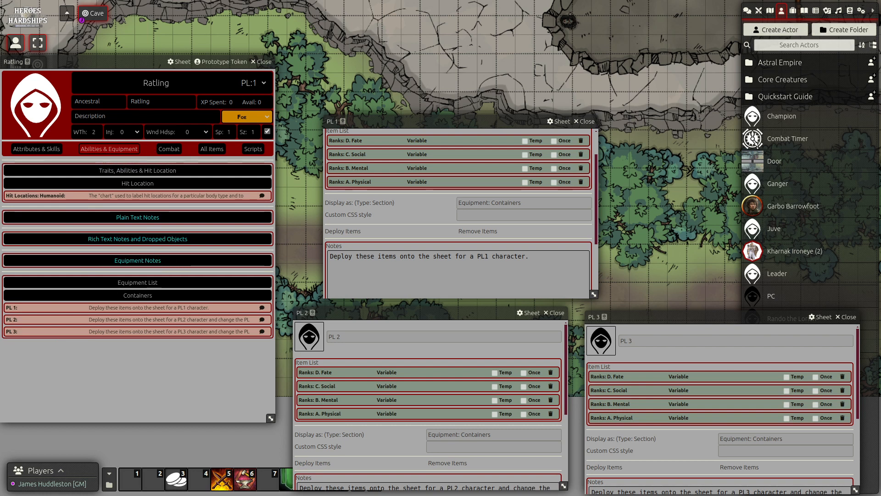
# Step: Switch to the Fantasy Adversaries PDF, find the Strength in Numbers physical ability and copy its title, prerequisite and description
pyautogui.moveTo(0, 46); pyautogui.dragTo(65, 38)
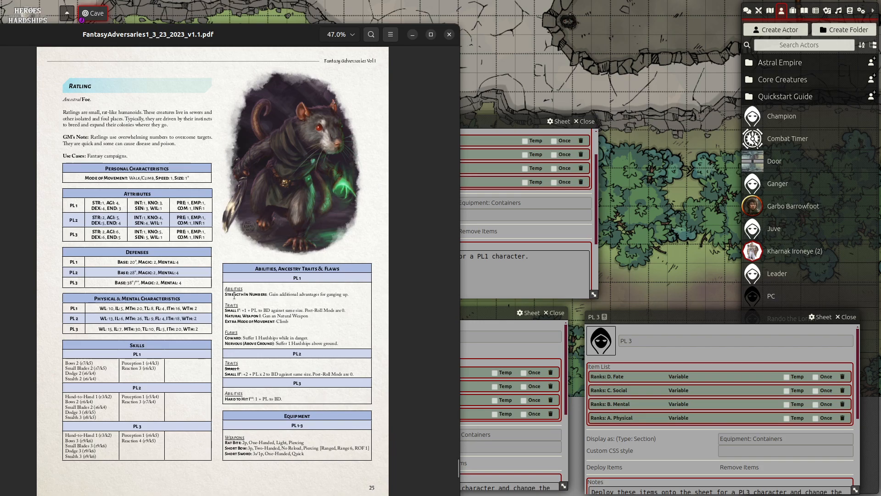
pyautogui.moveTo(225, 294); pyautogui.dragTo(251, 295)
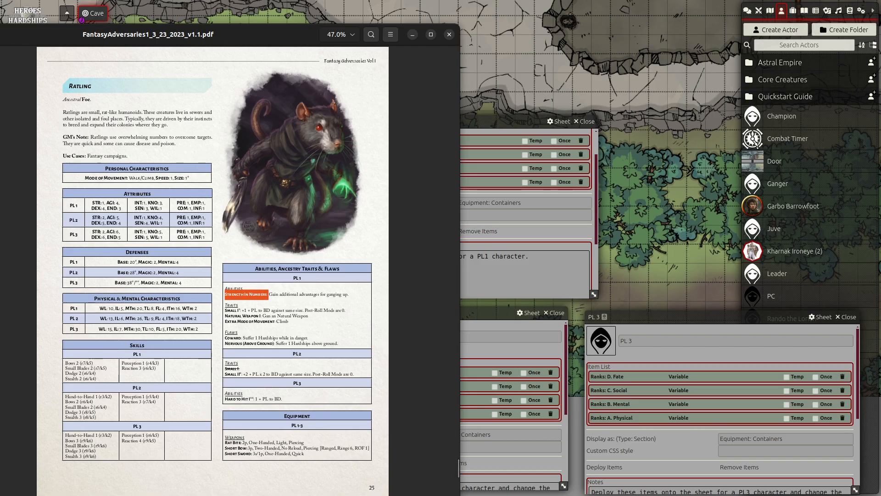
pyautogui.press('Return')
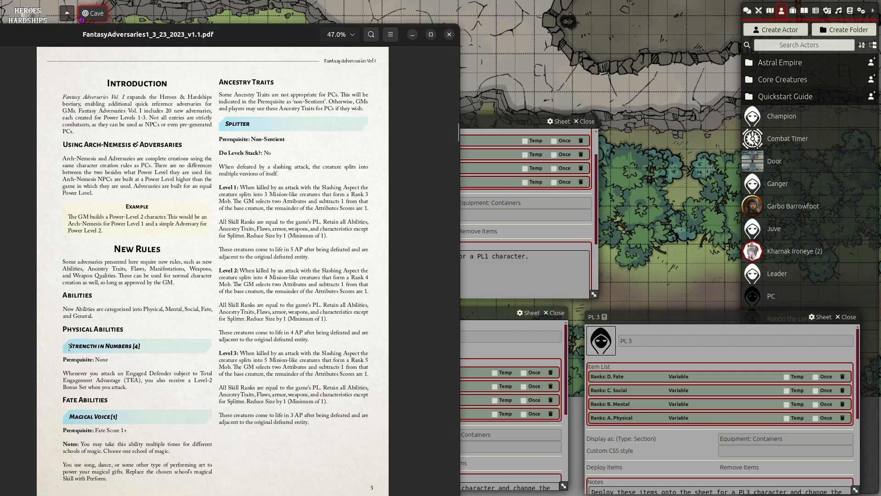
pyautogui.moveTo(70, 344); pyautogui.dragTo(130, 390)
pyautogui.hotkey('ctrl', 'c')
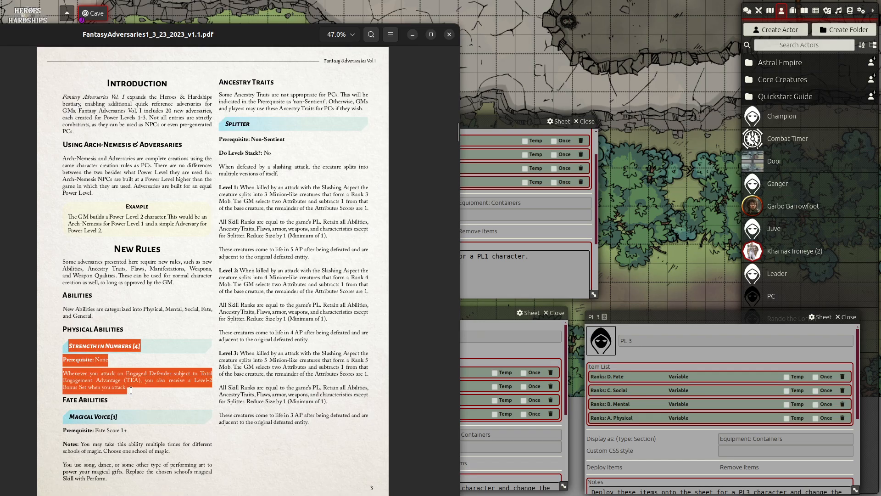
# Step: Duplicate the Alternate Thrower ability from Core Content, and move the copy out of all folders in the item list
pyautogui.click(792, 11)
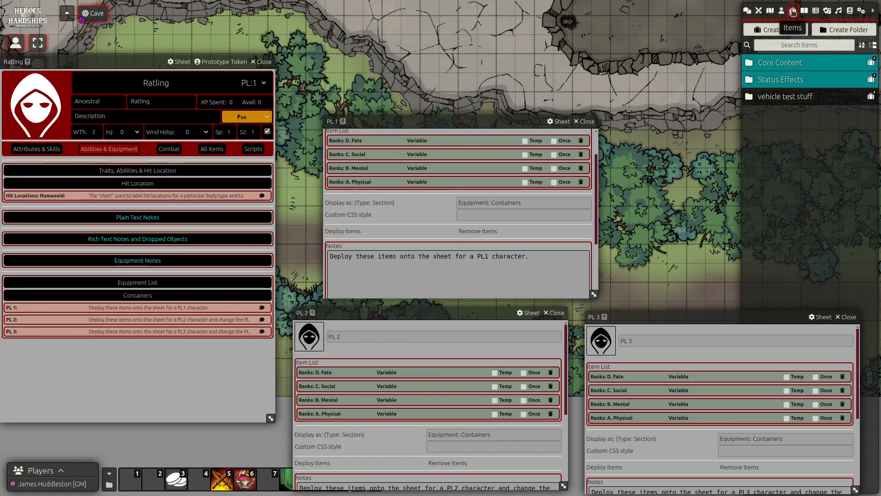
pyautogui.click(772, 63)
pyautogui.click(778, 80)
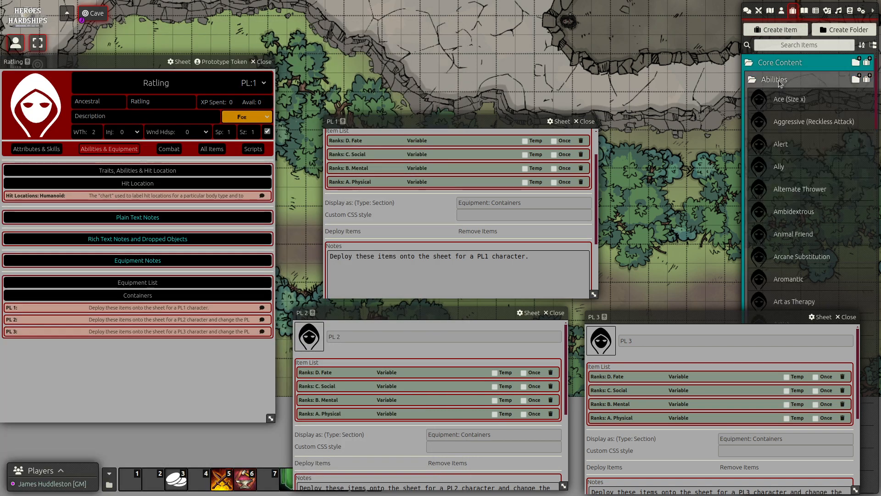
pyautogui.click(788, 190)
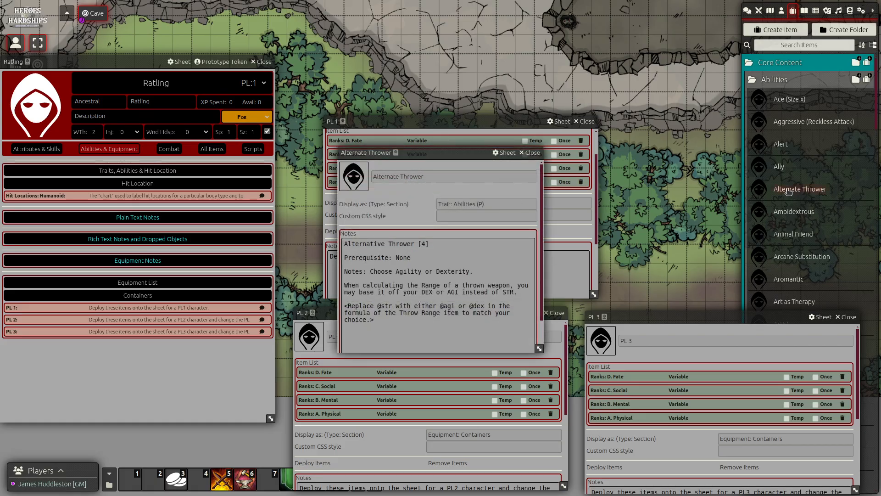
pyautogui.click(531, 152)
pyautogui.rightClick(789, 189)
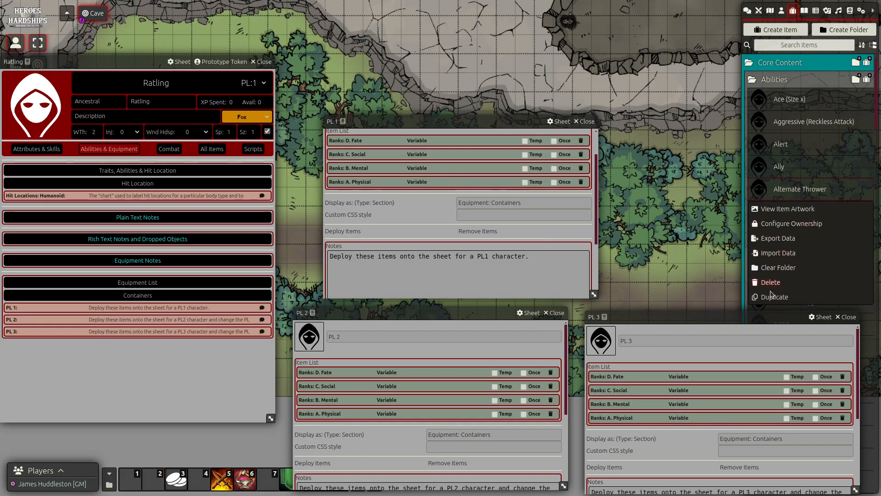
pyautogui.click(772, 296)
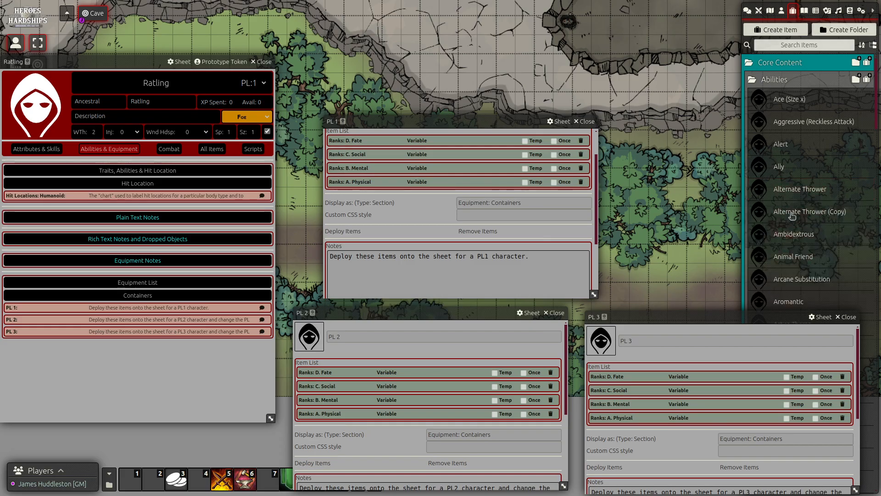
pyautogui.moveTo(791, 214); pyautogui.dragTo(782, 64)
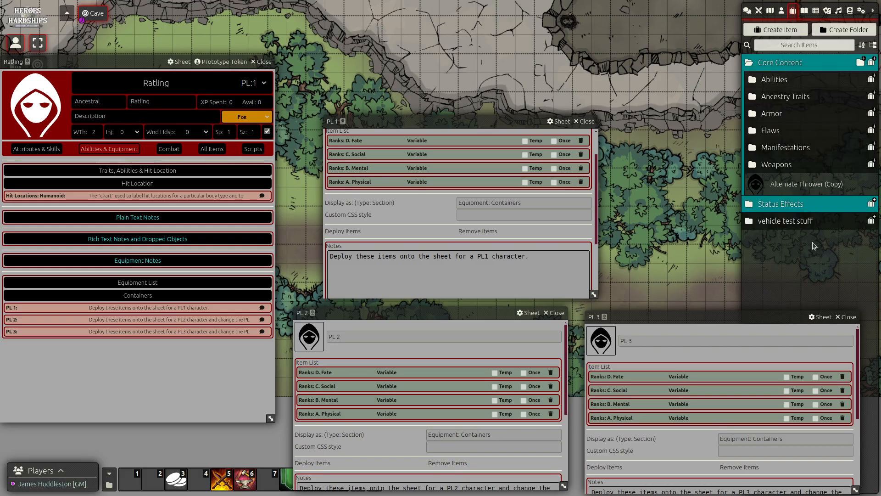
pyautogui.moveTo(790, 184); pyautogui.dragTo(802, 261)
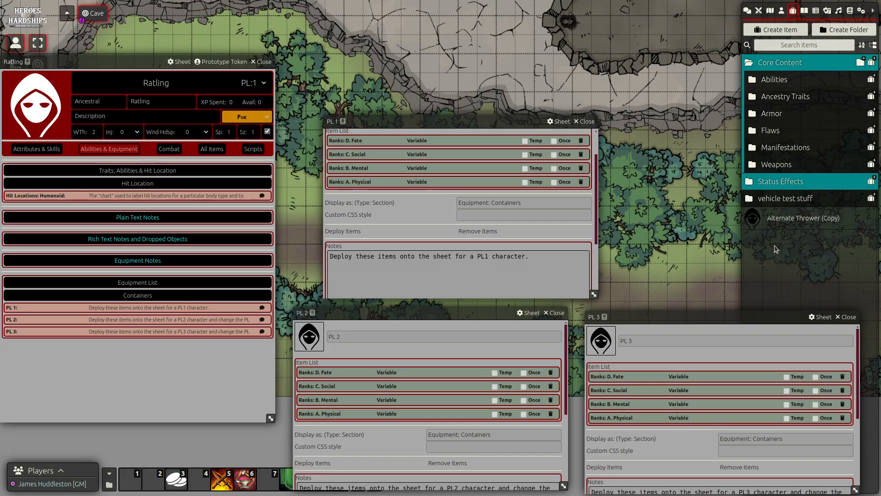
# Step: Replace the notes of the Alternate Thrower copy with the copied Strength in Numbers text
pyautogui.click(785, 220)
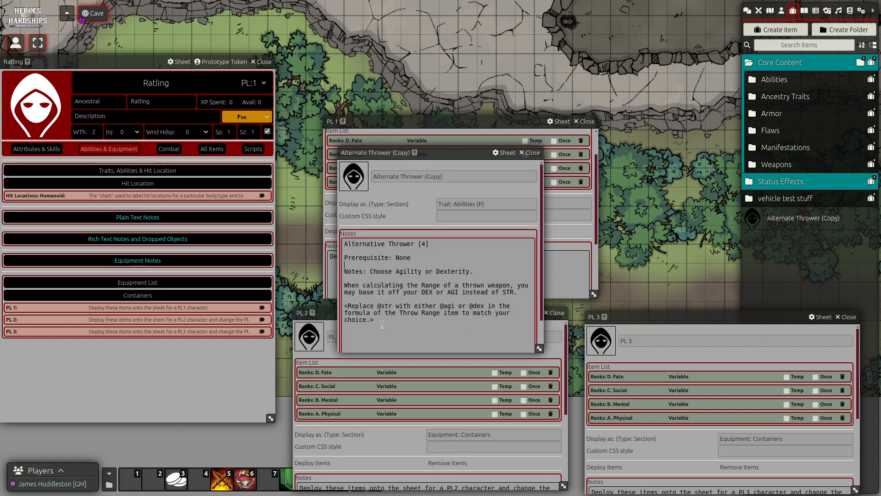
pyautogui.hotkey('ctrl', 'a')
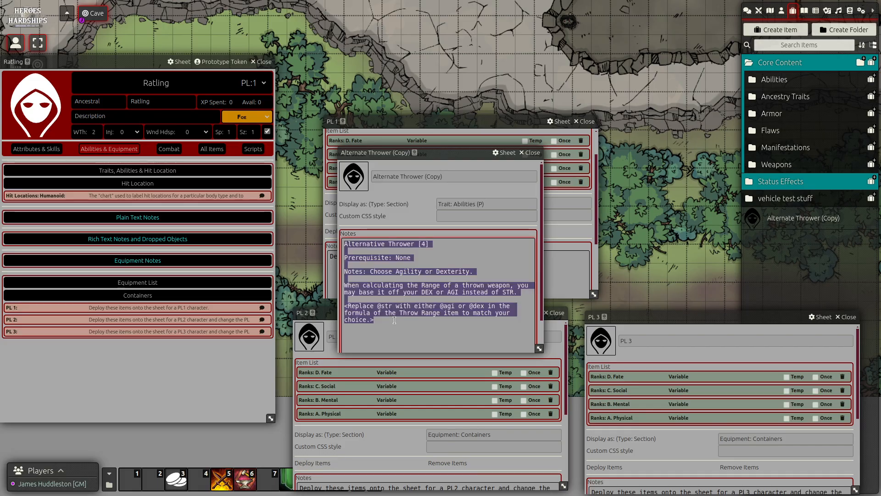
pyautogui.hotkey('ctrl', 'v')
# Step: Add blank lines after the notes' title and prerequisite, and join the broken description lines into one paragraph
pyautogui.click(433, 244)
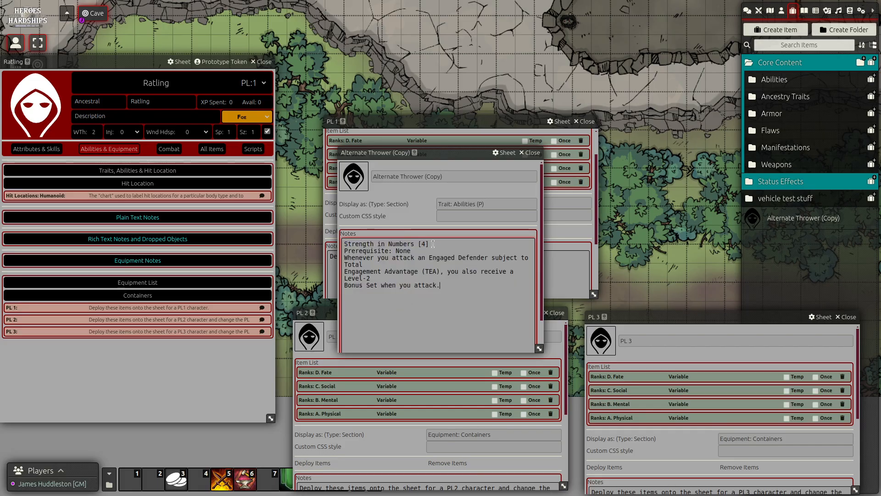
pyautogui.press('Return')
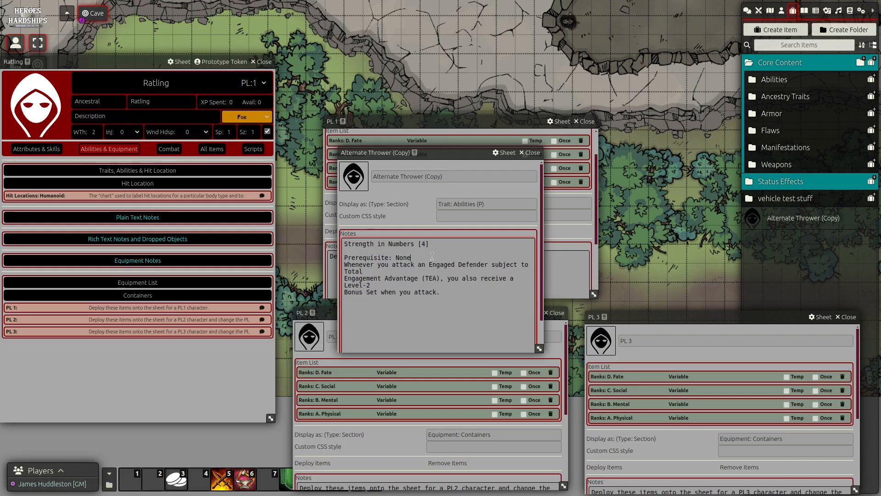
pyautogui.click(432, 257)
pyautogui.press('Return')
pyautogui.click(424, 279)
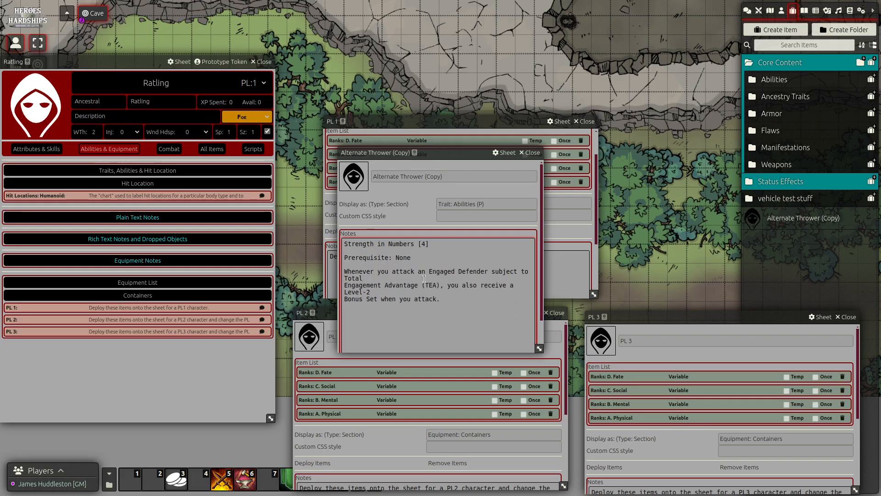
pyautogui.press('Delete')
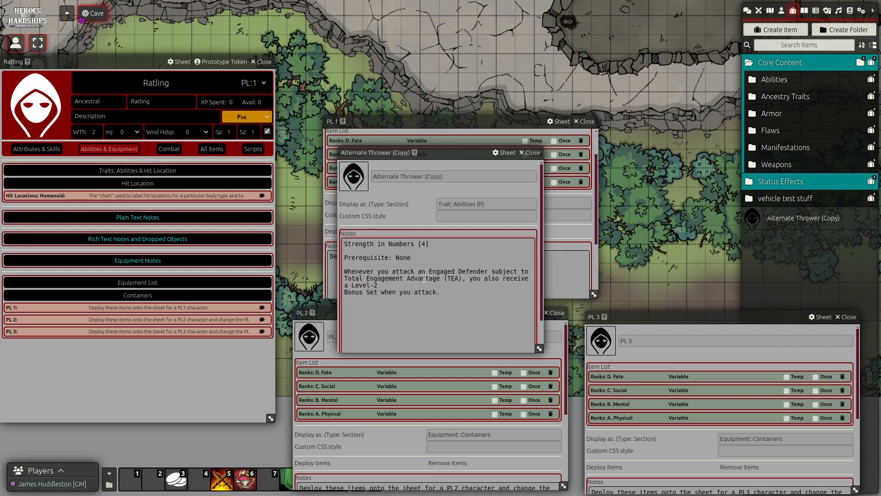
pyautogui.press('Down')
pyautogui.press('End')
pyautogui.press('Delete')
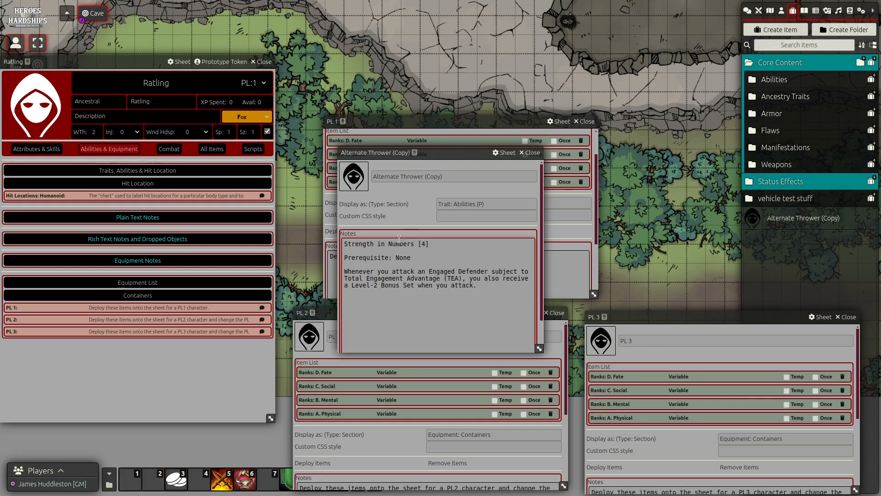
# Step: Rename the copied ability to Strength in Numbers, reusing the title from its notes
pyautogui.doubleClick(375, 244)
pyautogui.moveTo(375, 244); pyautogui.dragTo(412, 243)
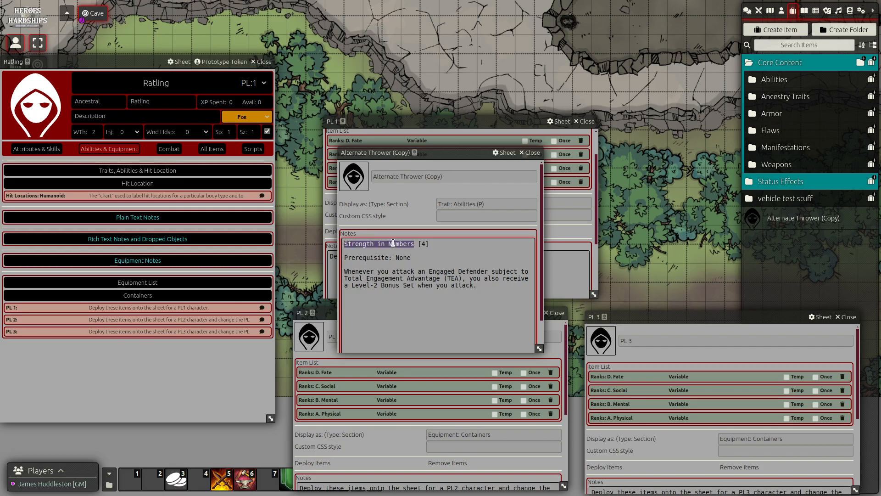
pyautogui.hotkey('ctrl', 'c')
pyautogui.tripleClick(477, 176)
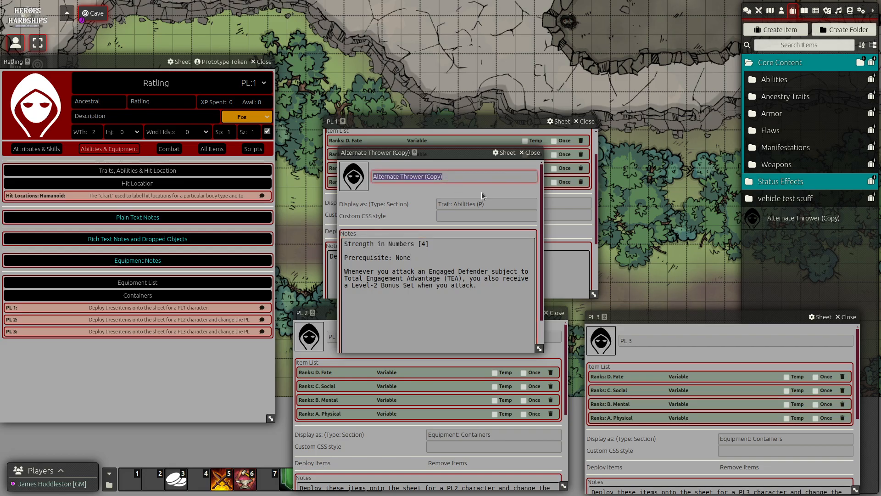
pyautogui.hotkey('ctrl', 'v')
pyautogui.click(419, 219)
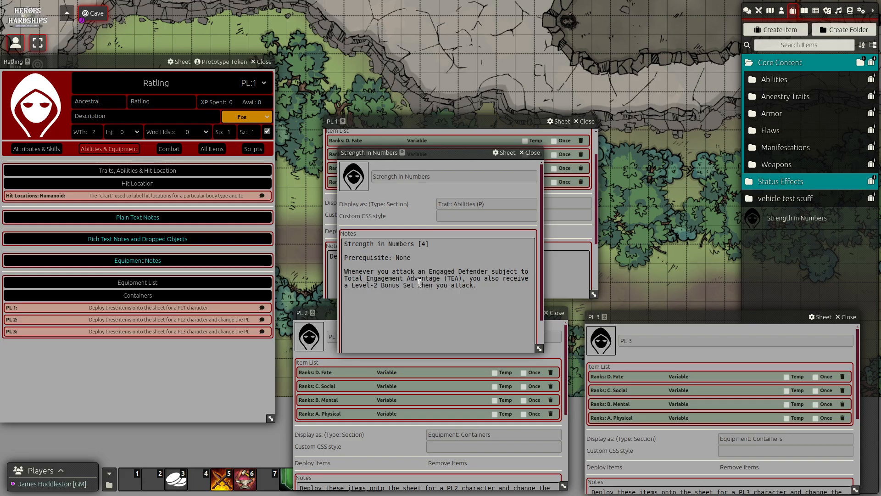
# Step: Convert Strength in Numbers to a modifier that is a condition or status and resets after each roll
pyautogui.scroll(-1, 419, 283)
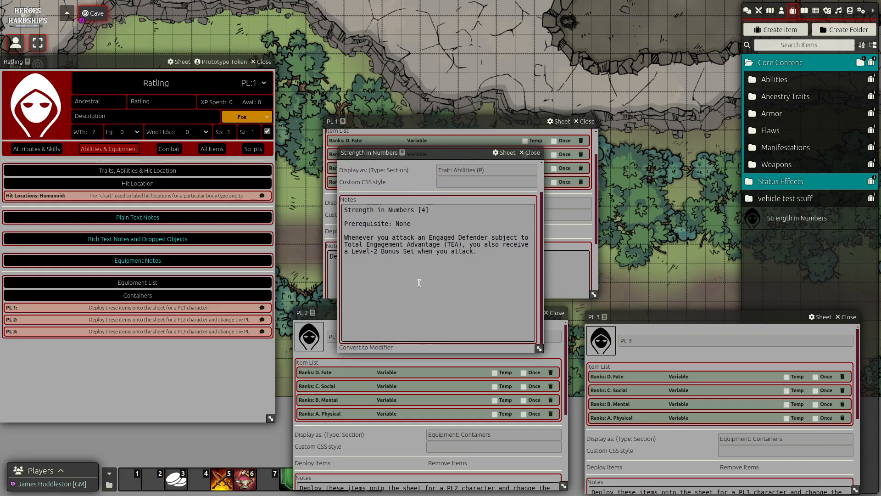
pyautogui.click(370, 347)
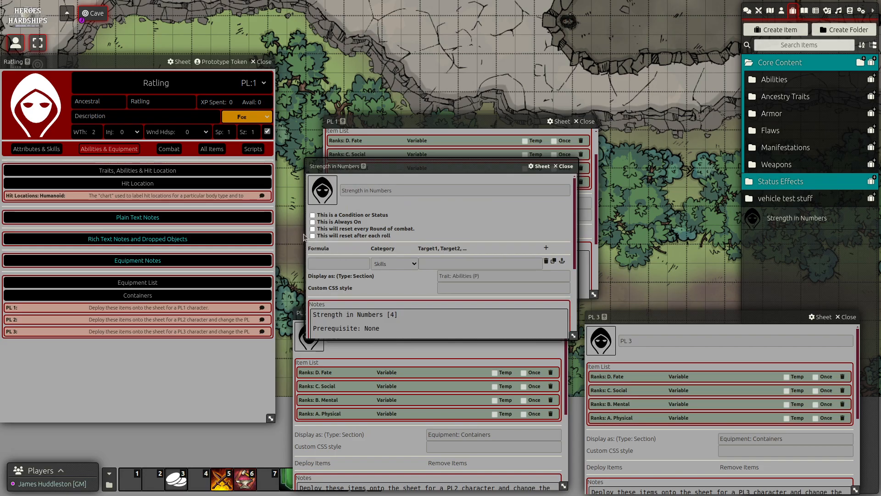
pyautogui.click(313, 236)
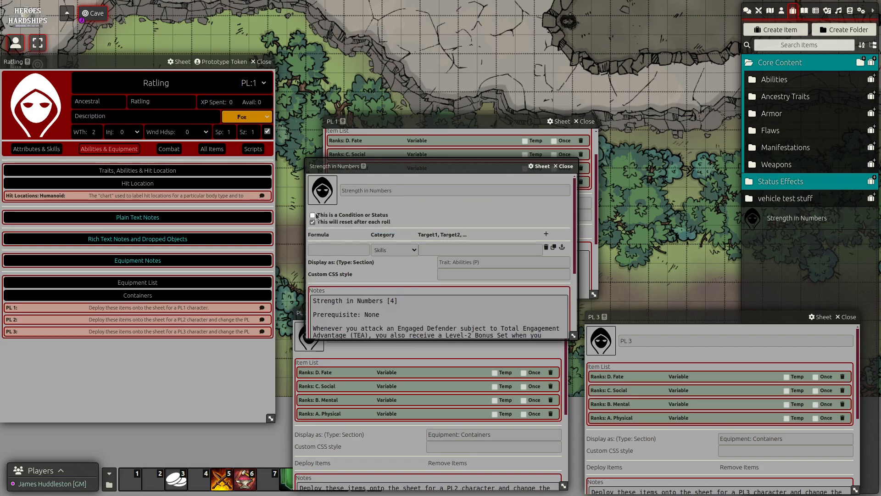
pyautogui.click(313, 215)
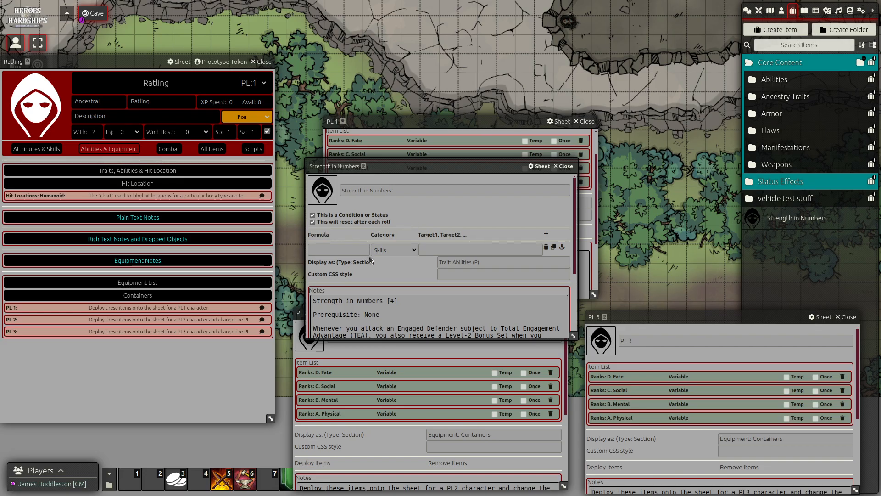
pyautogui.click(333, 252)
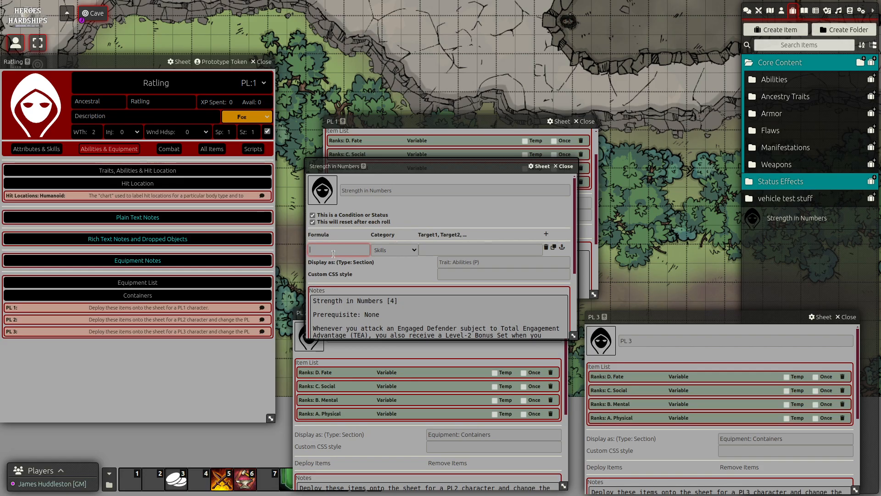
pyautogui.write('@bonus_set')
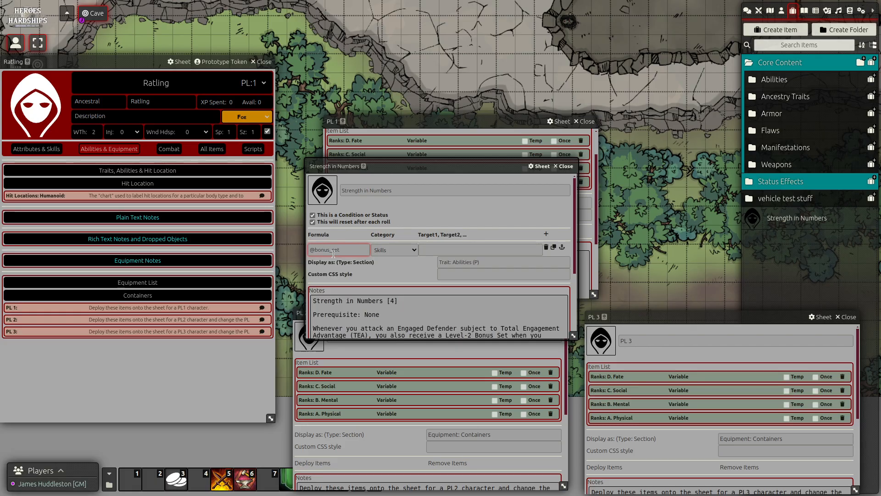
pyautogui.write('_2')
pyautogui.click(397, 268)
pyautogui.scroll(-2, 428, 322)
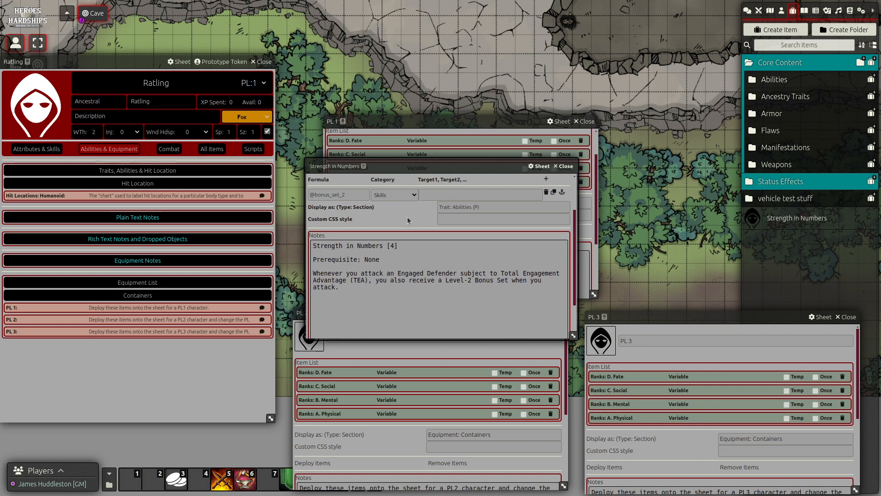
pyautogui.click(414, 195)
pyautogui.click(397, 211)
pyautogui.click(406, 262)
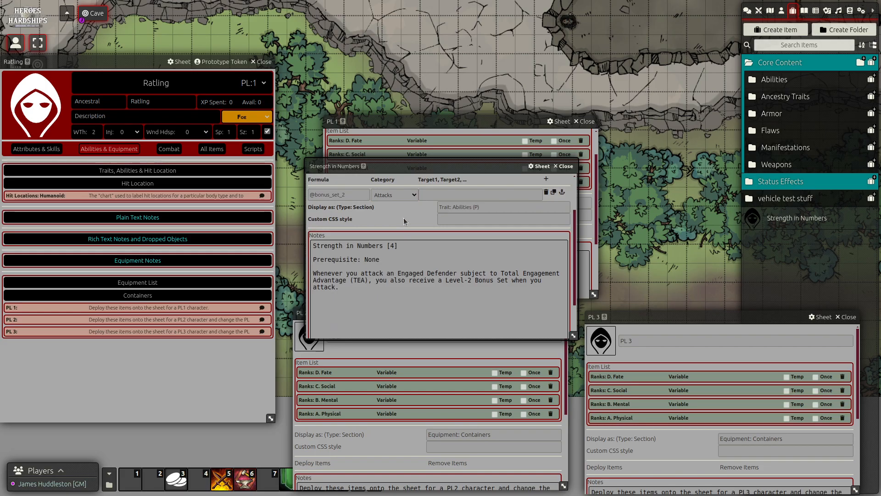
pyautogui.scroll(3, 408, 280)
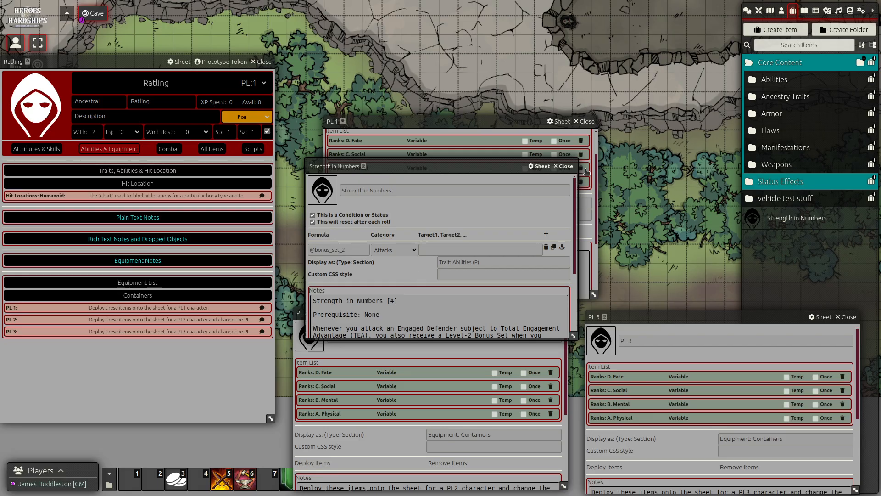
# Step: Check the Ratling's abilities and traits in the Fantasy Adversaries PDF, and add Strength in Numbers to the Ratling sheet
pyautogui.click(564, 166)
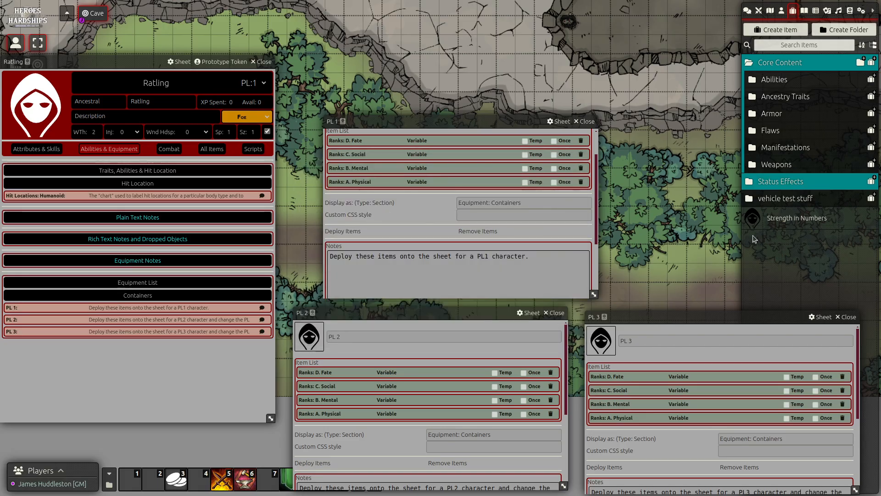
pyautogui.moveTo(787, 221)
pyautogui.mouseDown()
pyautogui.moveTo(690, 224)
pyautogui.moveTo(790, 226)
pyautogui.mouseUp()
pyautogui.hotkey('alt', 'Tab')
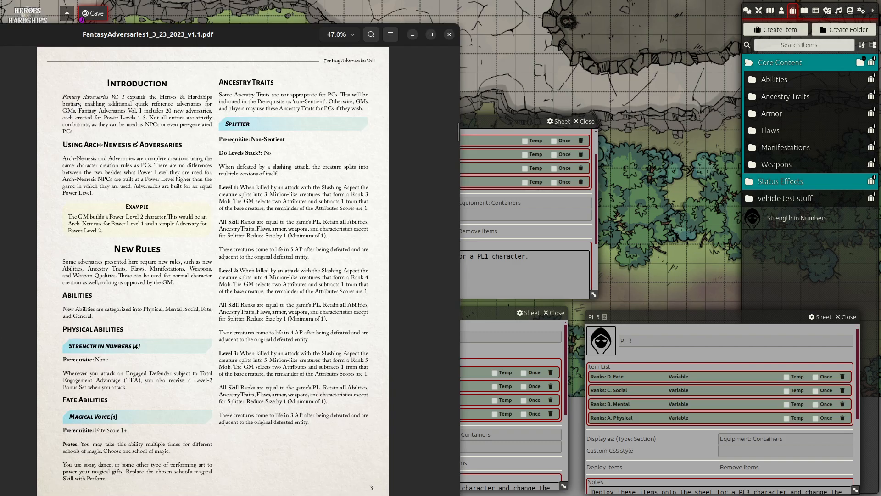
pyautogui.click(0, 339)
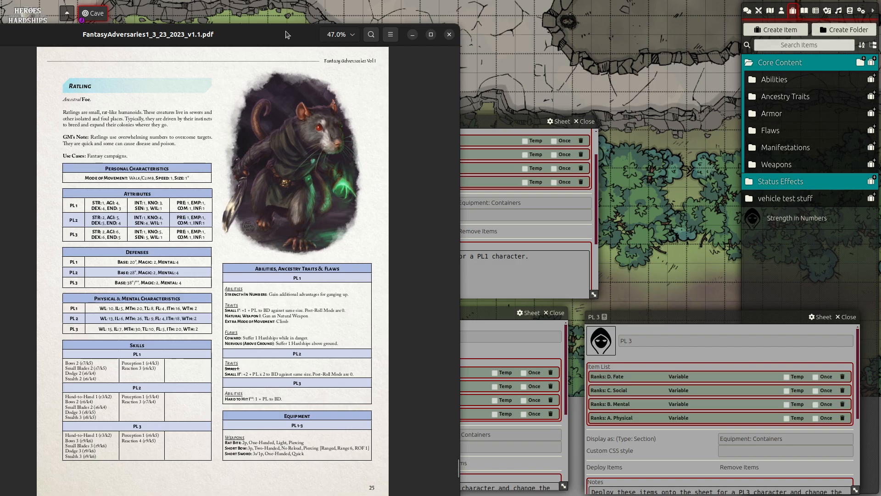
pyautogui.moveTo(277, 36); pyautogui.dragTo(0, 21)
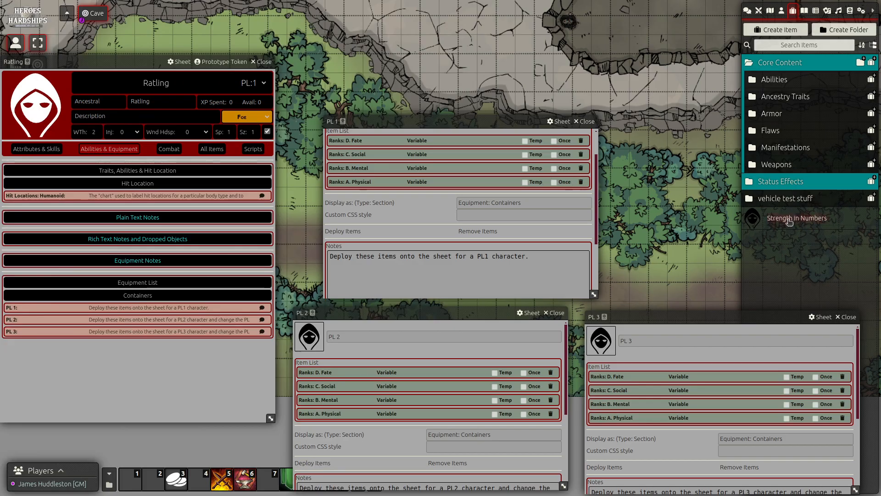
pyautogui.moveTo(789, 218); pyautogui.dragTo(92, 393)
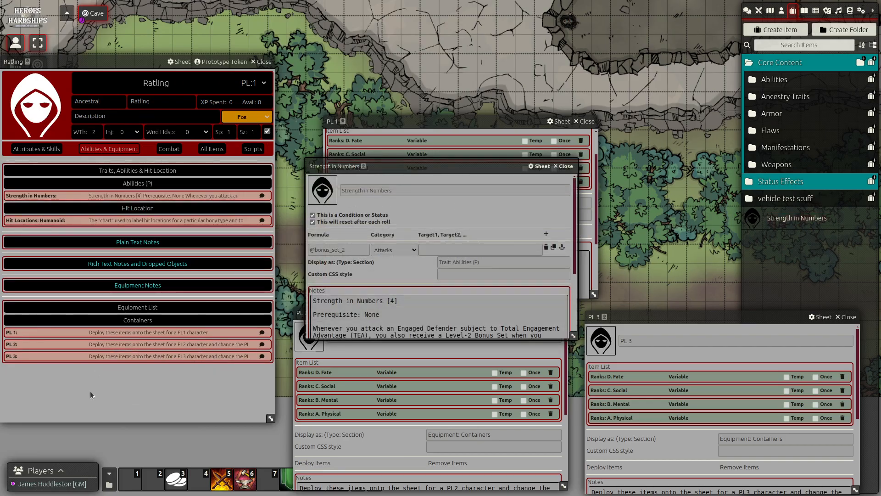
pyautogui.click(567, 167)
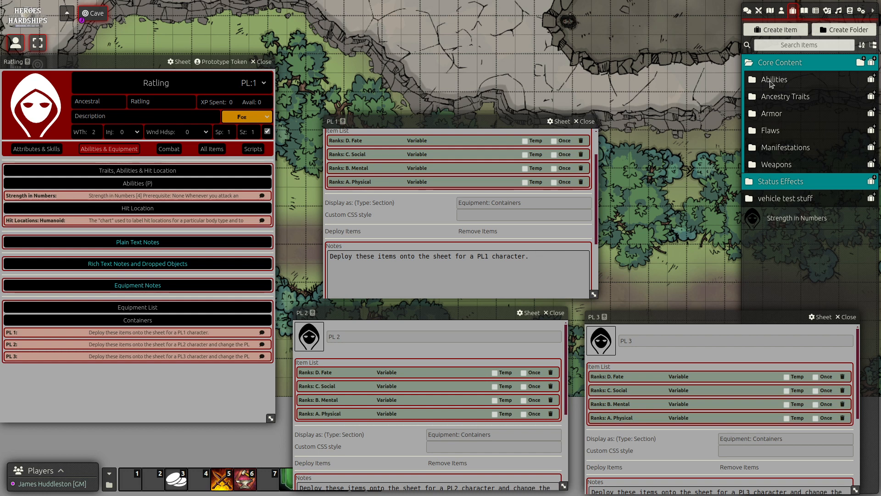
# Step: Find the Small trait among the Ancestry Traits and read its notes for all three levels
pyautogui.click(771, 97)
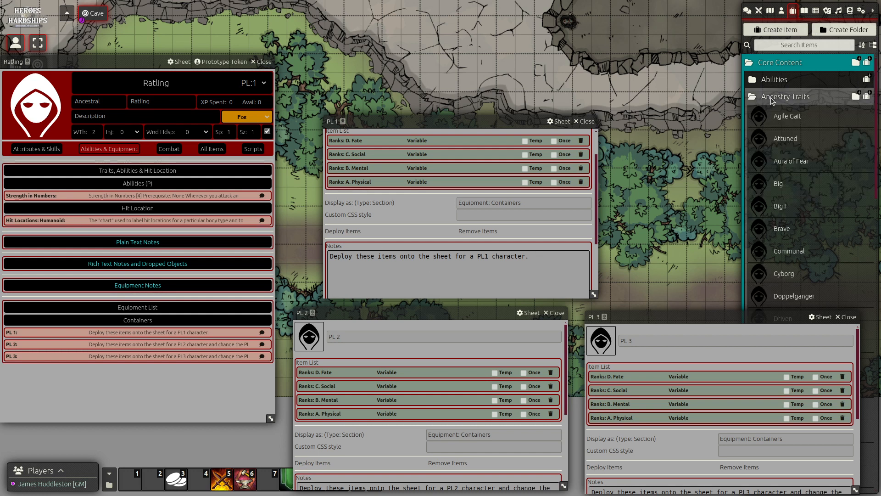
pyautogui.scroll(-10, 797, 213)
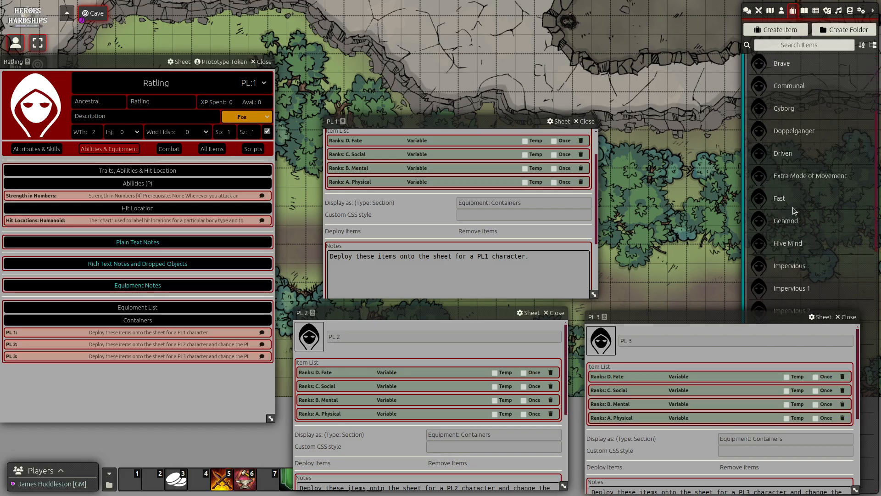
pyautogui.scroll(-10, 795, 211)
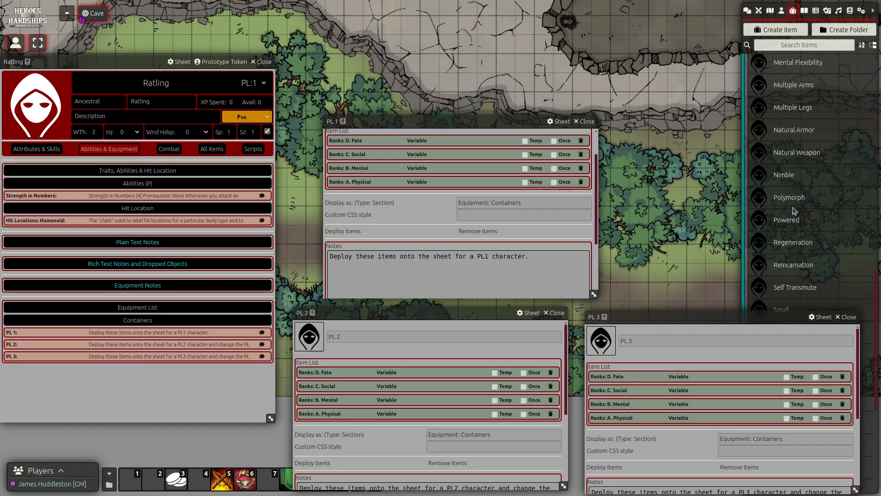
pyautogui.scroll(-2, 793, 210)
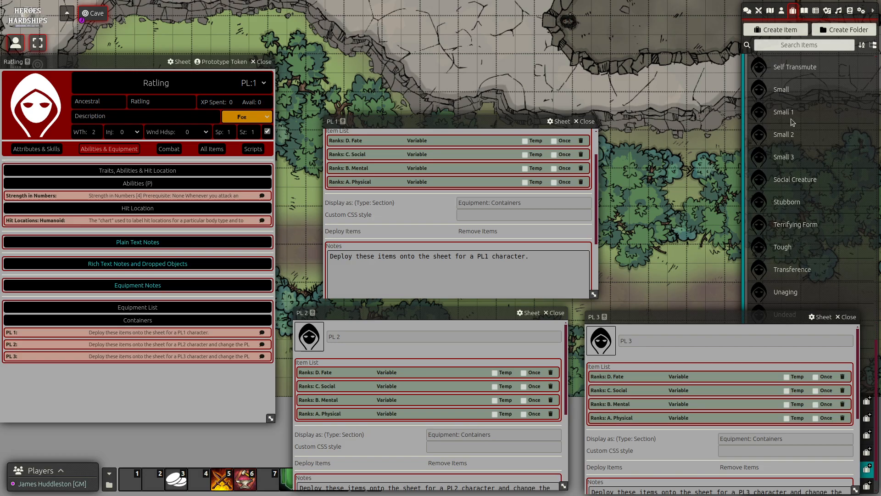
pyautogui.click(787, 92)
pyautogui.scroll(-2, 440, 292)
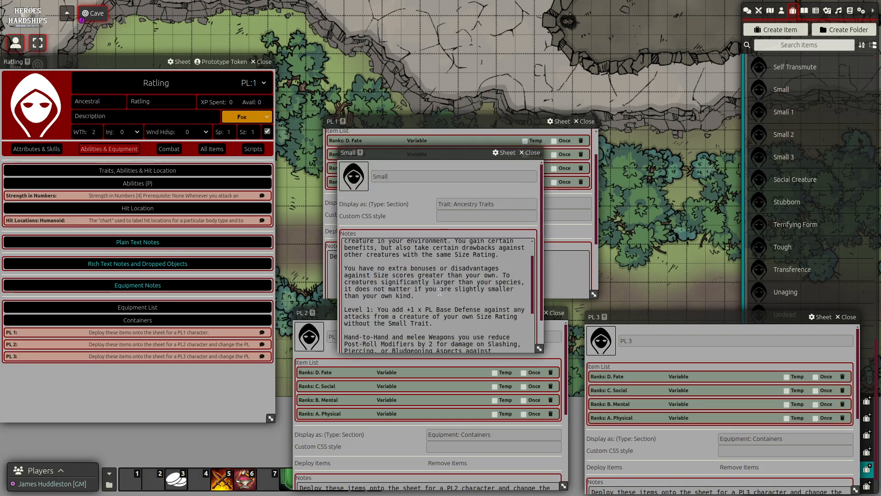
pyautogui.scroll(-4, 439, 292)
pyautogui.scroll(-1, 439, 292)
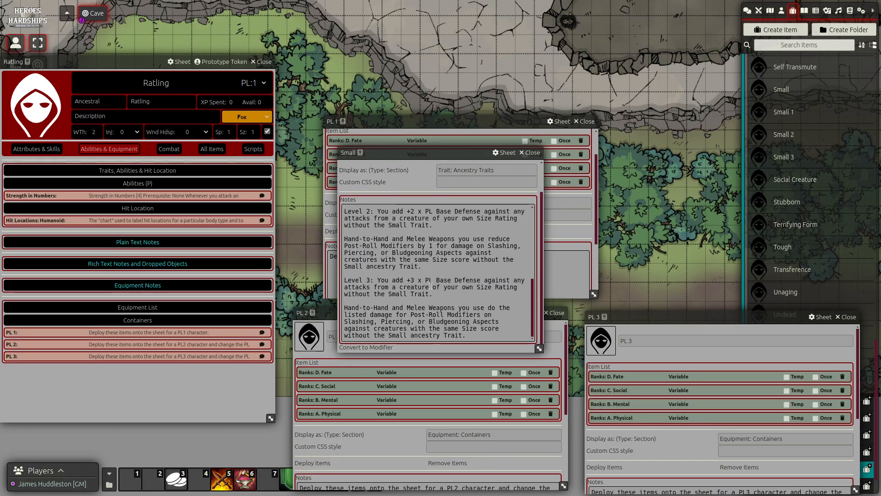
pyautogui.scroll(5, 429, 277)
pyautogui.click(532, 153)
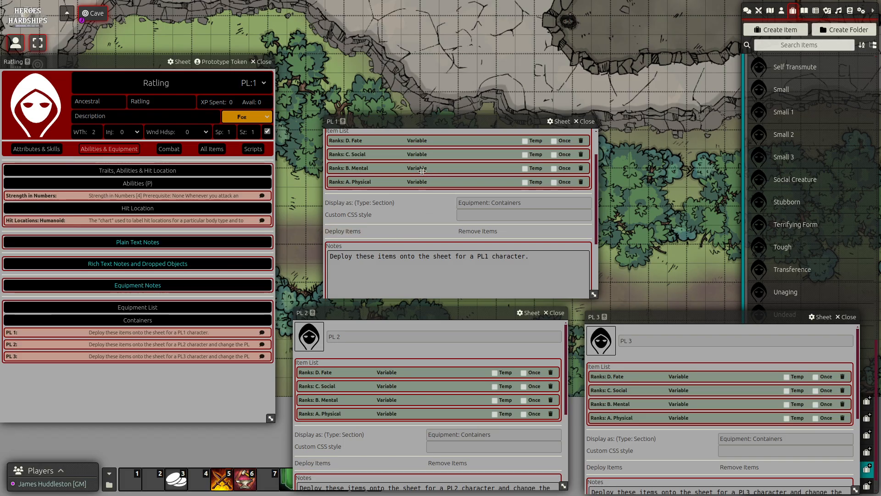
# Step: Review the Small 1 modifier's formula, target and notes
pyautogui.click(784, 114)
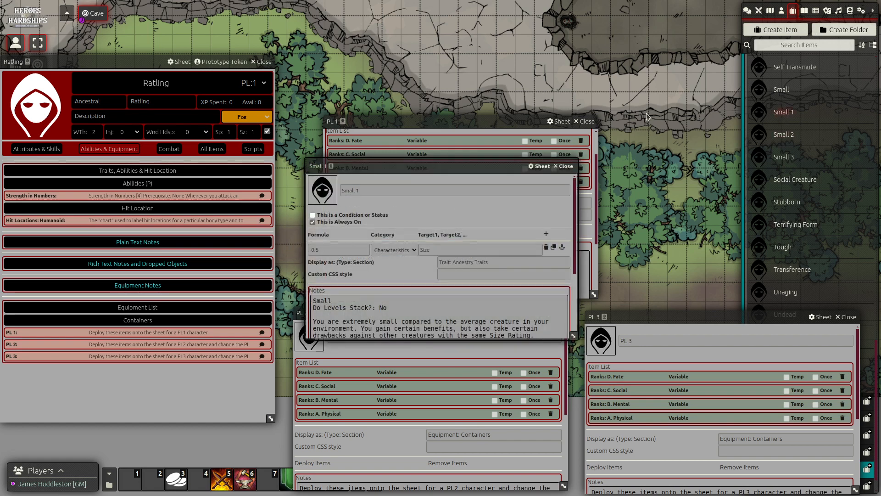
pyautogui.moveTo(420, 166); pyautogui.dragTo(299, 27)
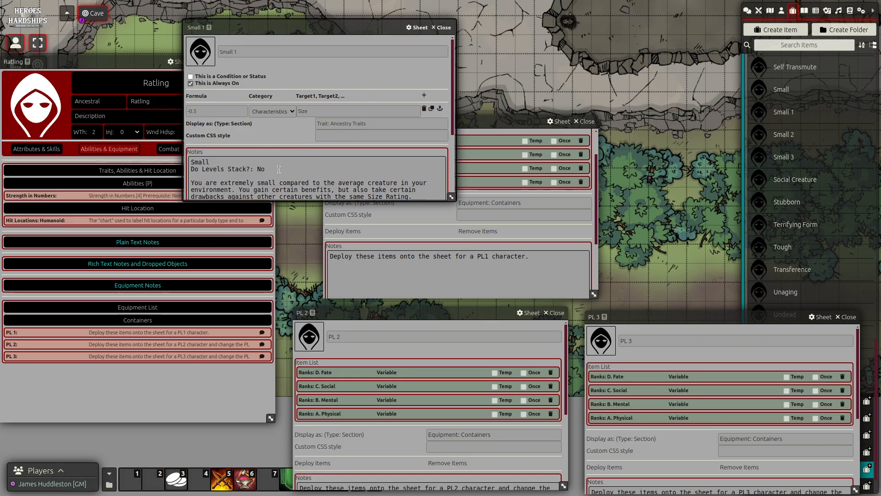
pyautogui.scroll(-3, 278, 160)
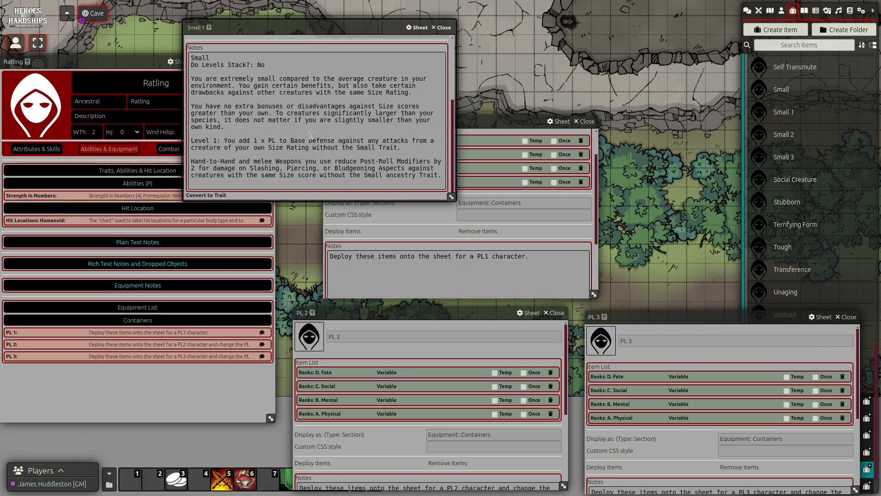
pyautogui.scroll(3, 266, 166)
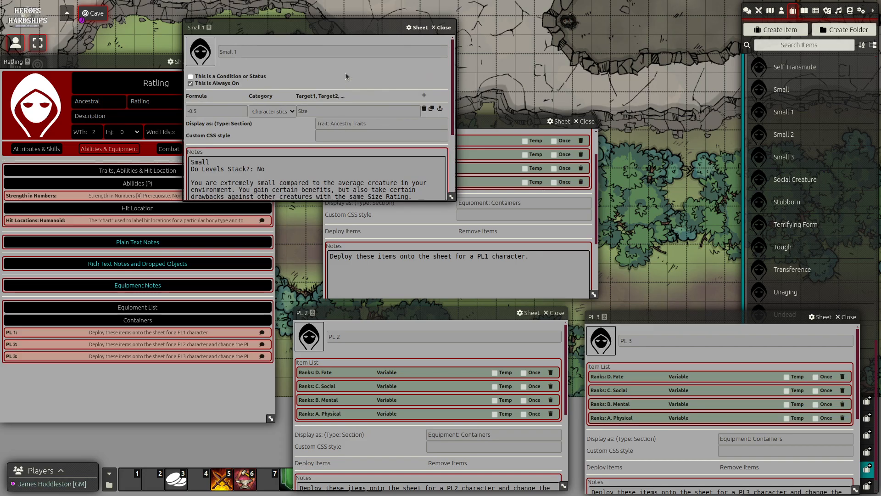
pyautogui.click(443, 28)
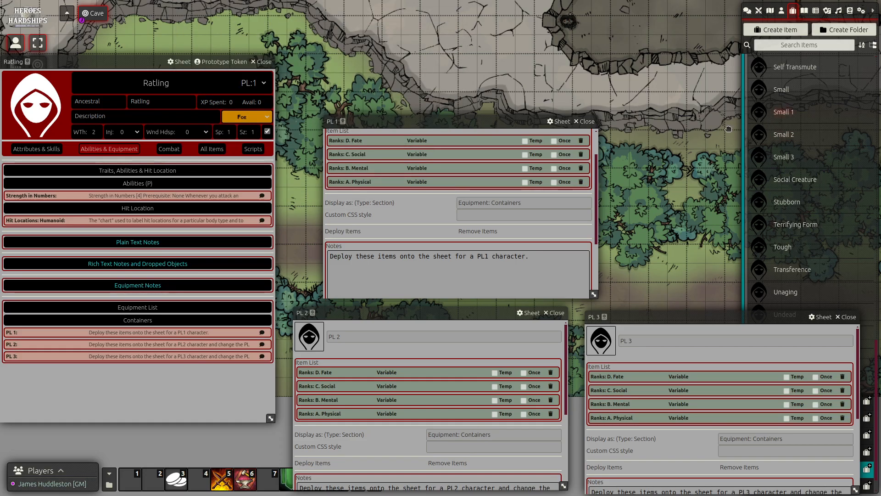
# Step: Add Small 1 to the PL 1 container and Small 2 to both the PL 2 and PL 3 containers
pyautogui.moveTo(788, 114); pyautogui.dragTo(428, 207)
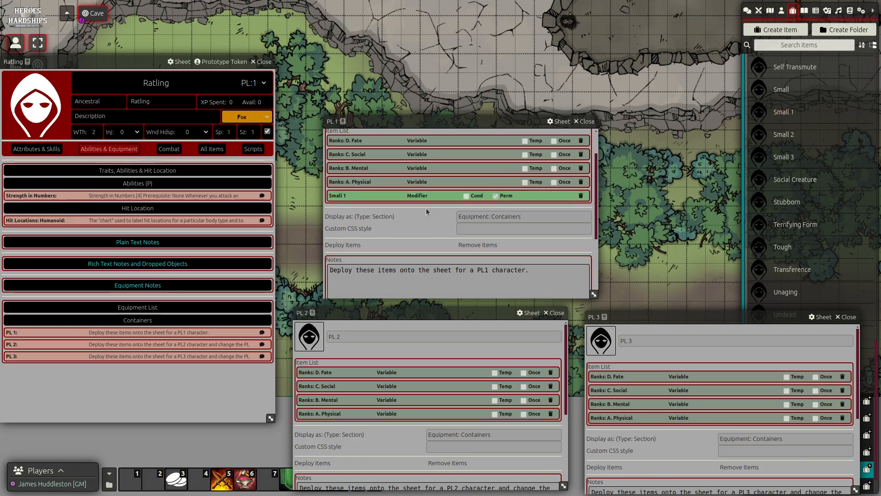
pyautogui.moveTo(420, 122); pyautogui.dragTo(411, 33)
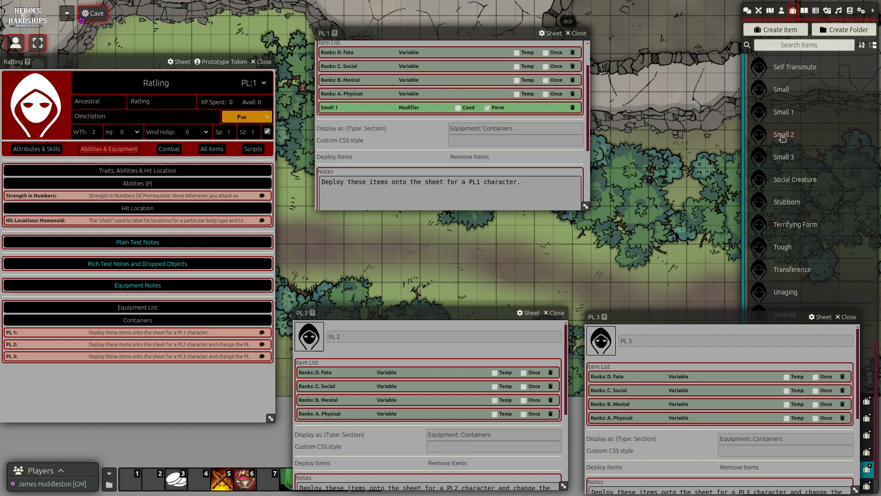
pyautogui.moveTo(788, 136); pyautogui.dragTo(391, 445)
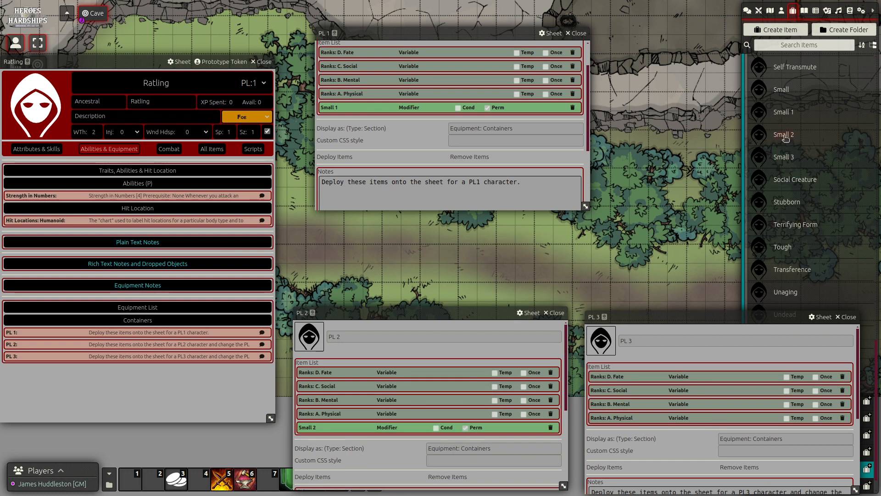
pyautogui.moveTo(776, 164); pyautogui.dragTo(697, 448)
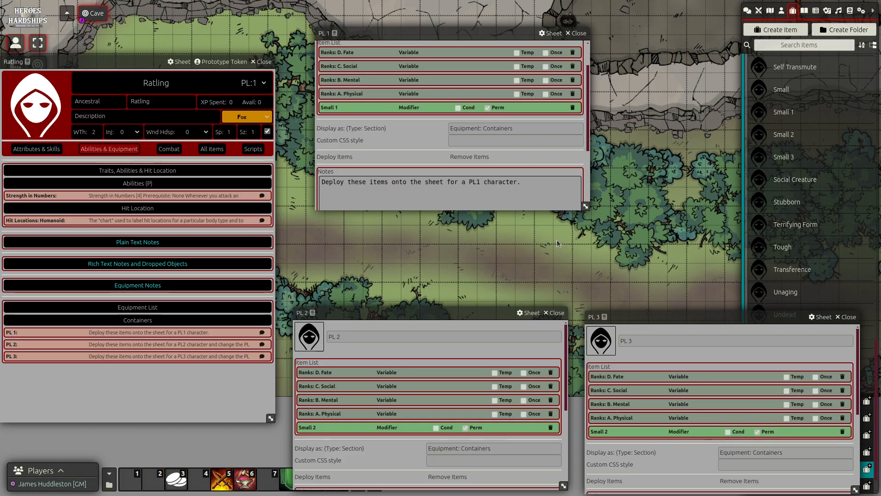
# Step: Add the Extra Mode of Movement ancestry trait to the Ratling sheet
pyautogui.scroll(5, 807, 130)
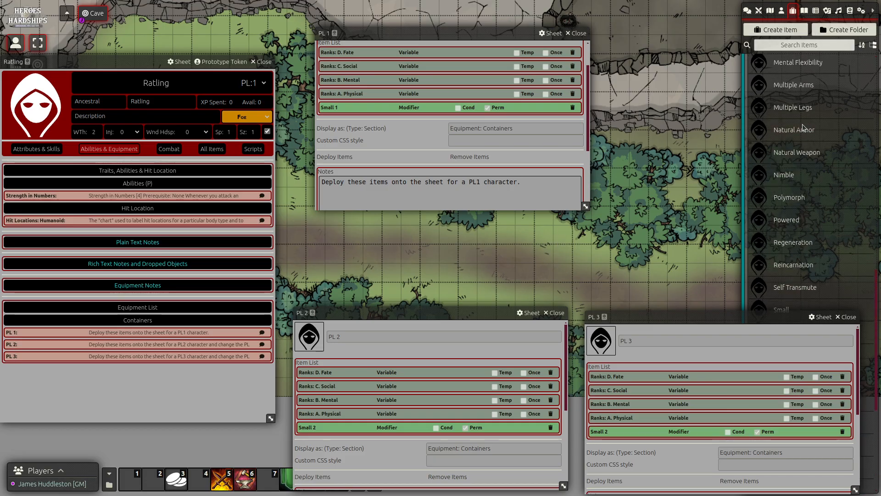
pyautogui.scroll(8, 803, 127)
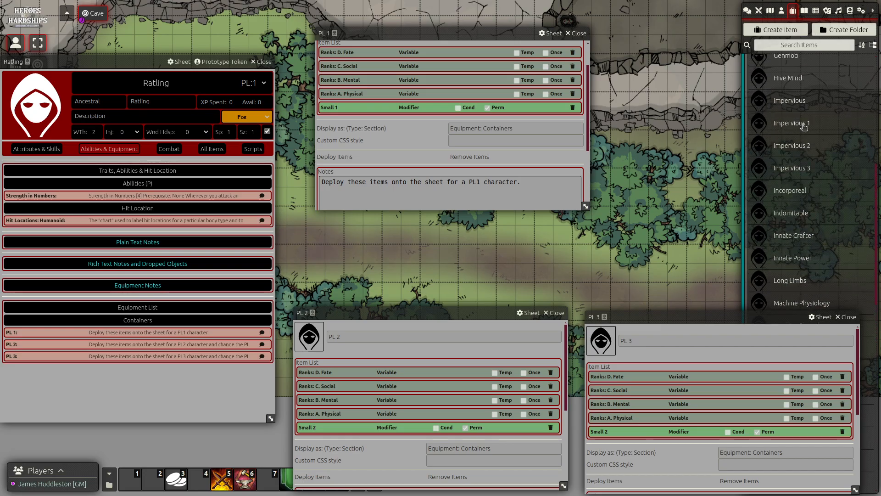
pyautogui.scroll(1, 803, 128)
pyautogui.scroll(1, 803, 129)
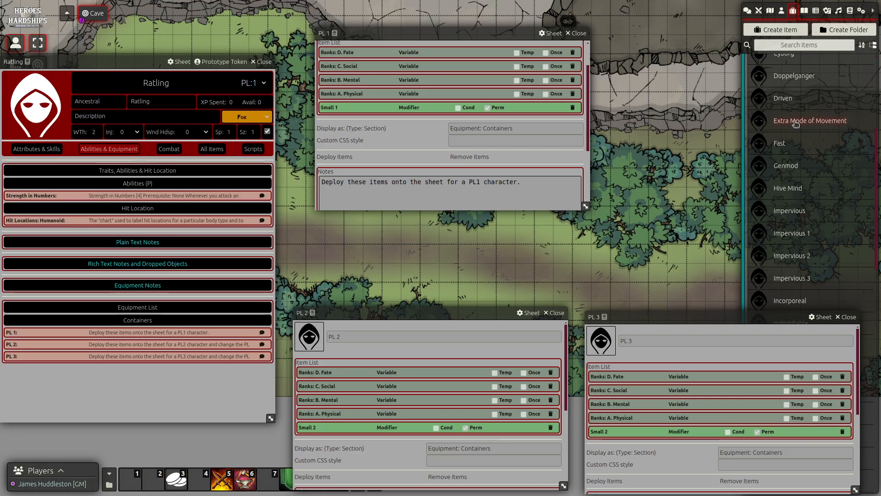
pyautogui.moveTo(795, 122); pyautogui.dragTo(101, 393)
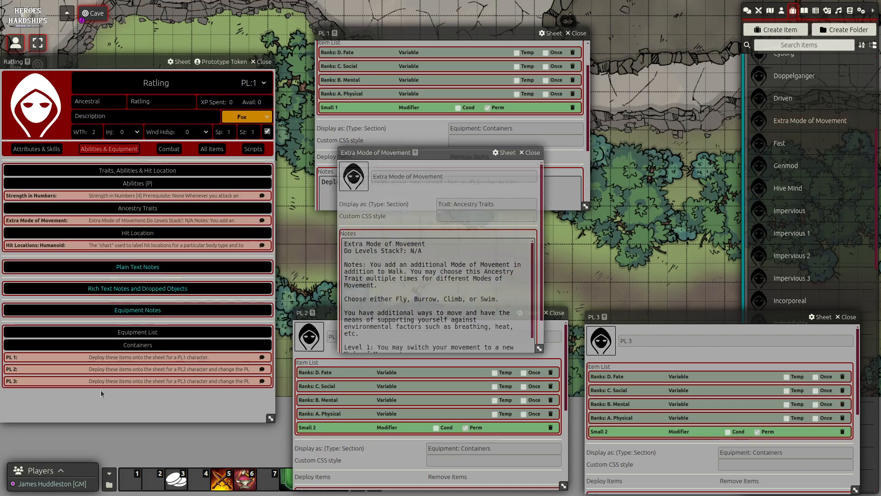
# Step: Rename the Ratling's new movement trait to Extra Mode of Movement (Climb)
pyautogui.tripleClick(454, 176)
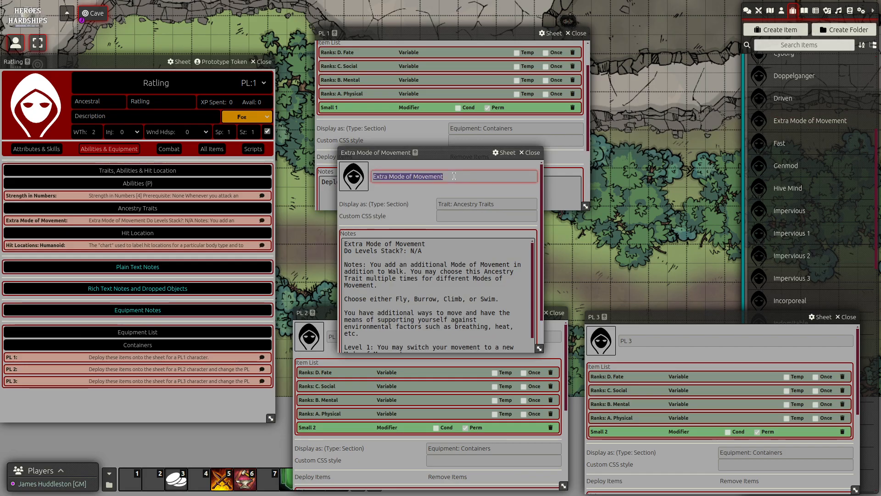
pyautogui.click(454, 176)
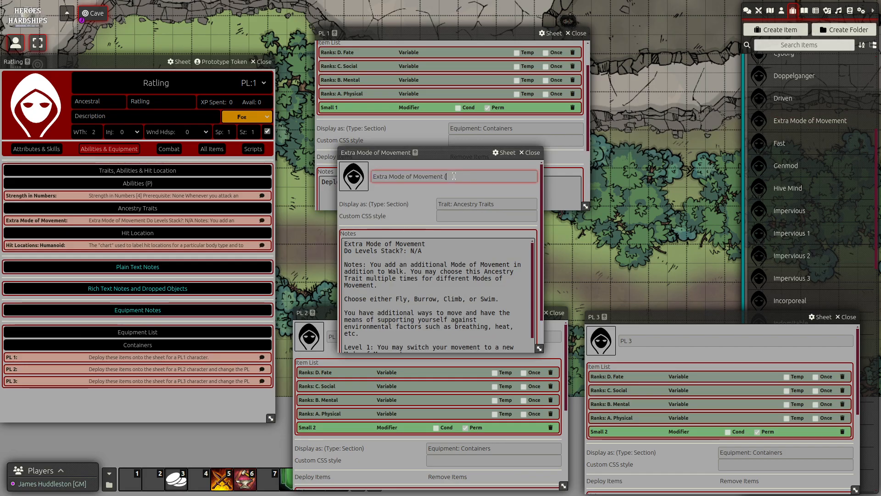
pyautogui.write('(Climb')
pyautogui.click(409, 192)
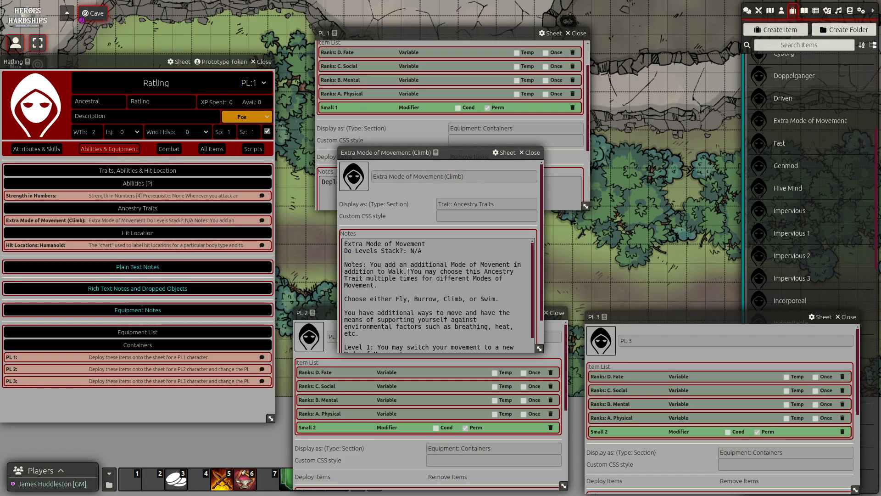
# Step: Read through the Extra Mode of Movement (Climb) notes, including the descriptions of each movement option
pyautogui.scroll(-2, 409, 272)
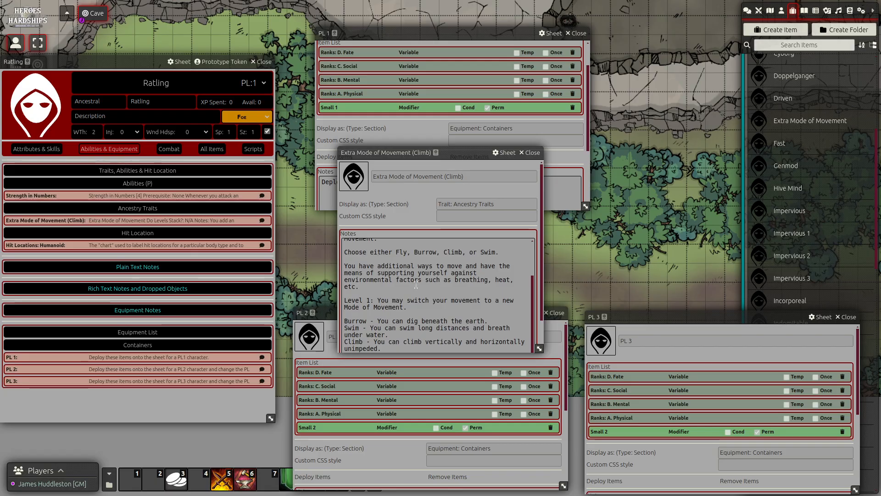
pyautogui.scroll(-1, 415, 285)
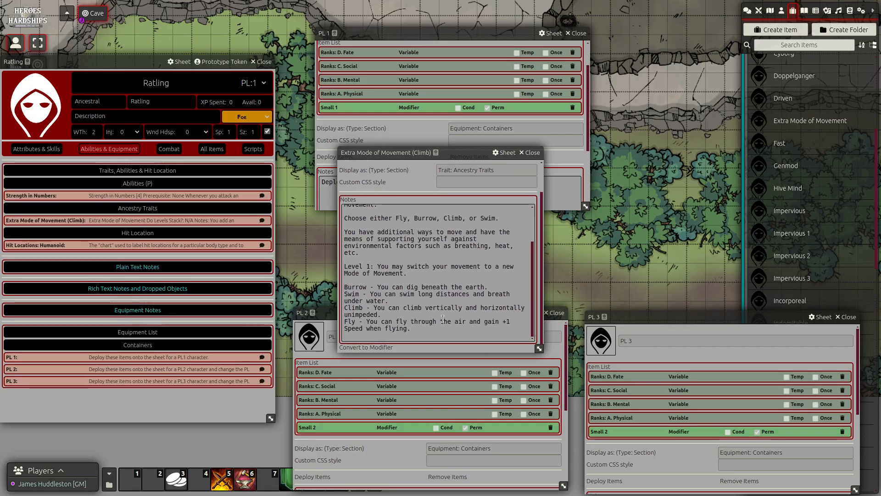
pyautogui.scroll(2, 442, 319)
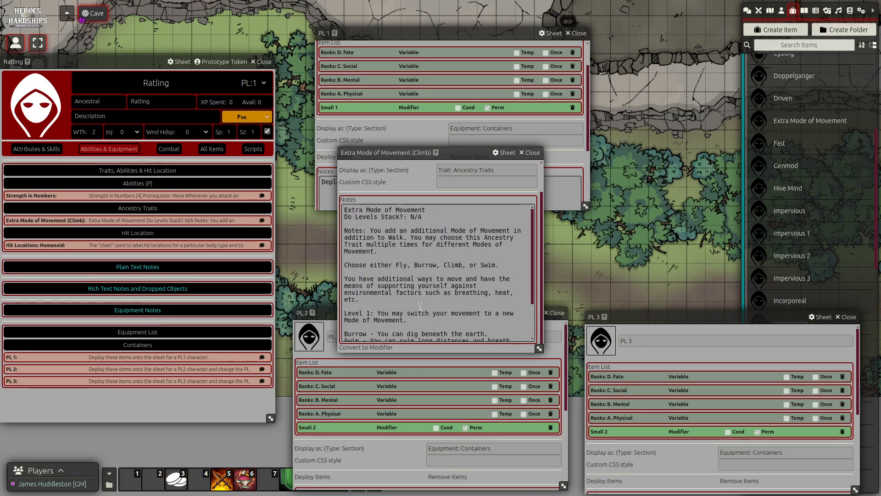
pyautogui.scroll(-2, 418, 306)
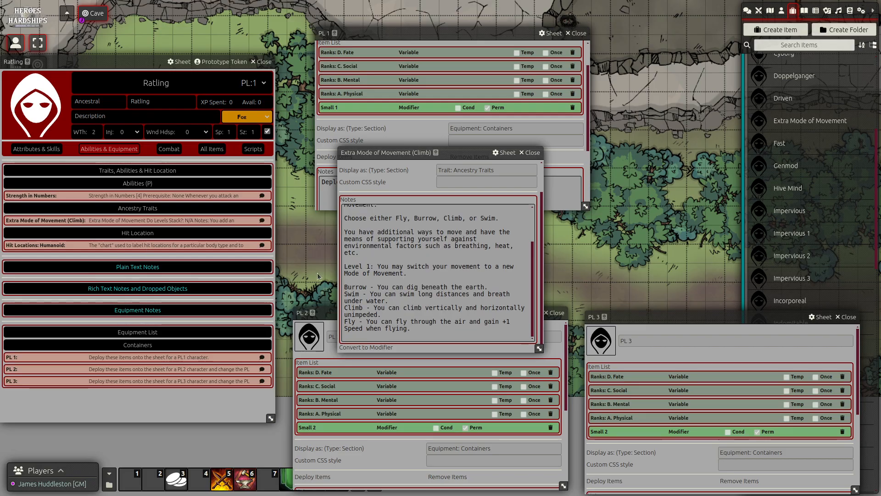
pyautogui.scroll(3, 427, 297)
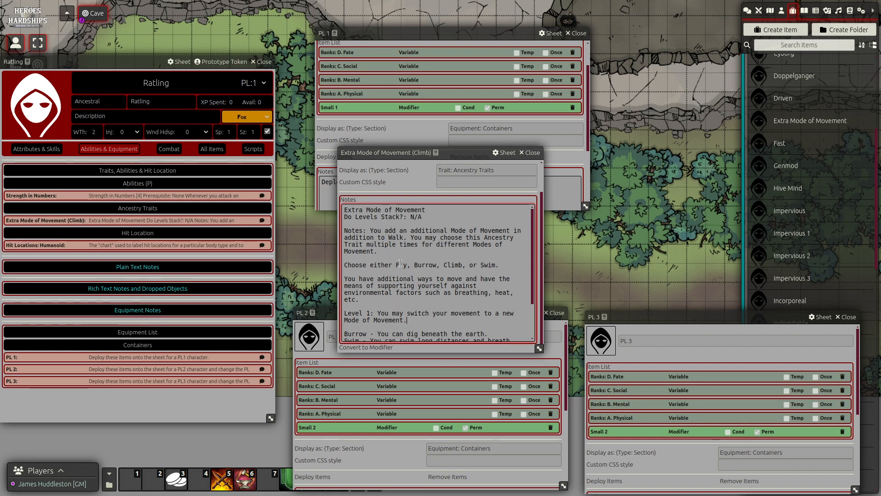
pyautogui.click(476, 252)
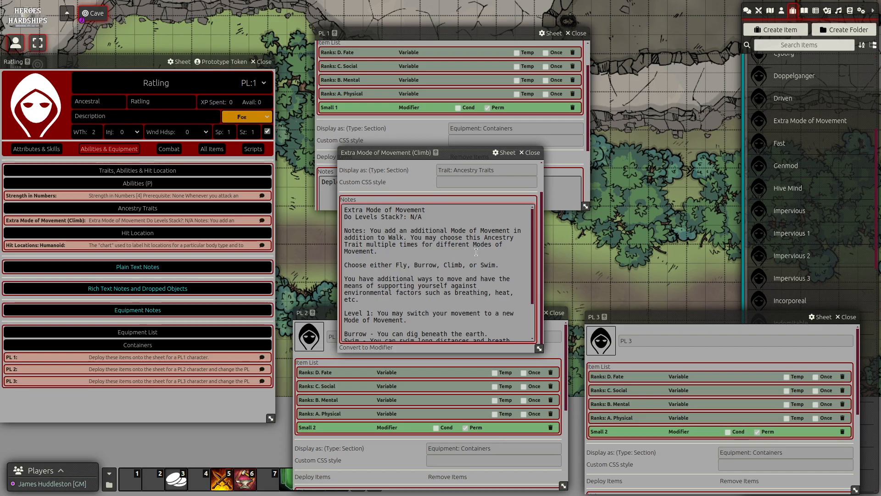
# Step: Close the Extra Mode of Movement (Climb) trait and add the Natural Weapon ancestry trait to the Ratling sheet
pyautogui.click(530, 153)
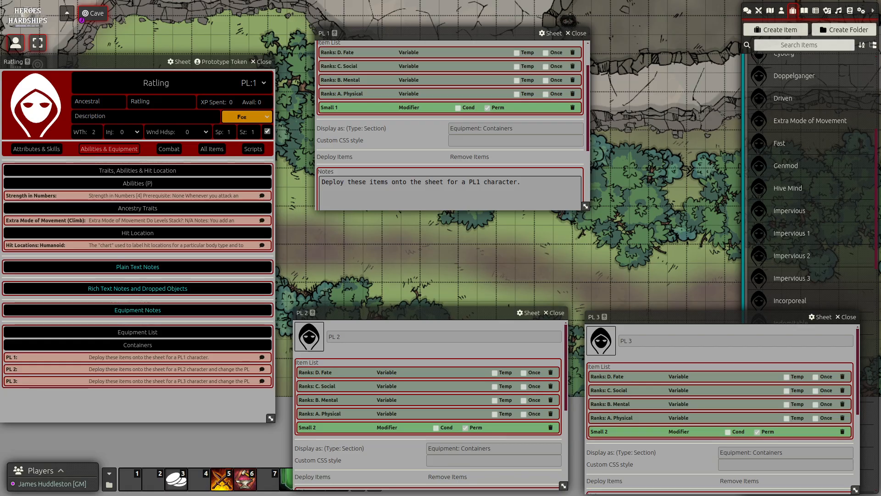
pyautogui.scroll(-7, 807, 172)
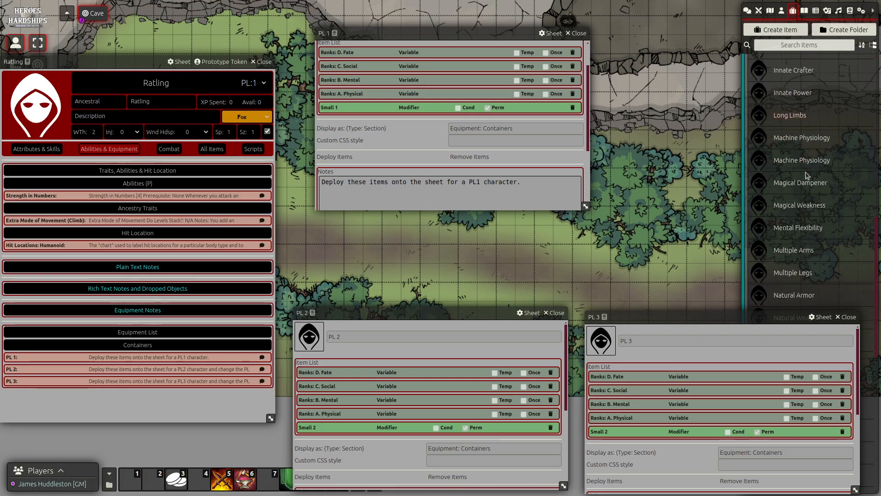
pyautogui.scroll(-3, 806, 175)
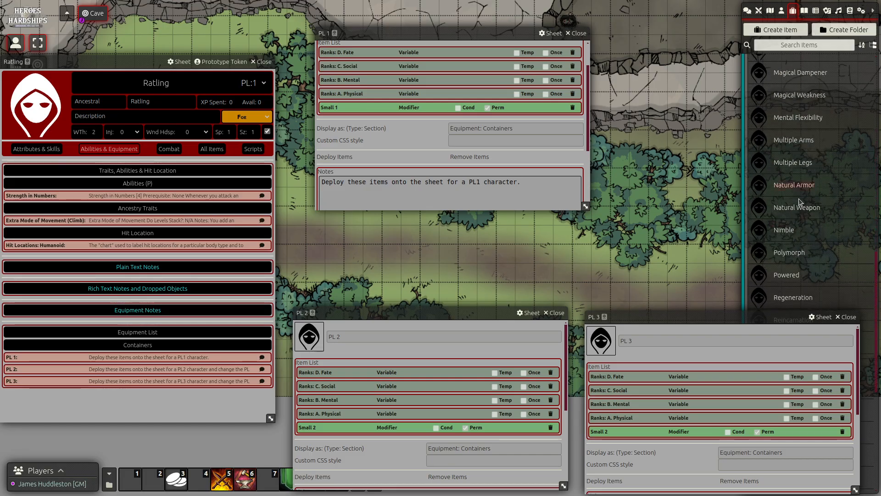
pyautogui.moveTo(788, 209); pyautogui.dragTo(119, 400)
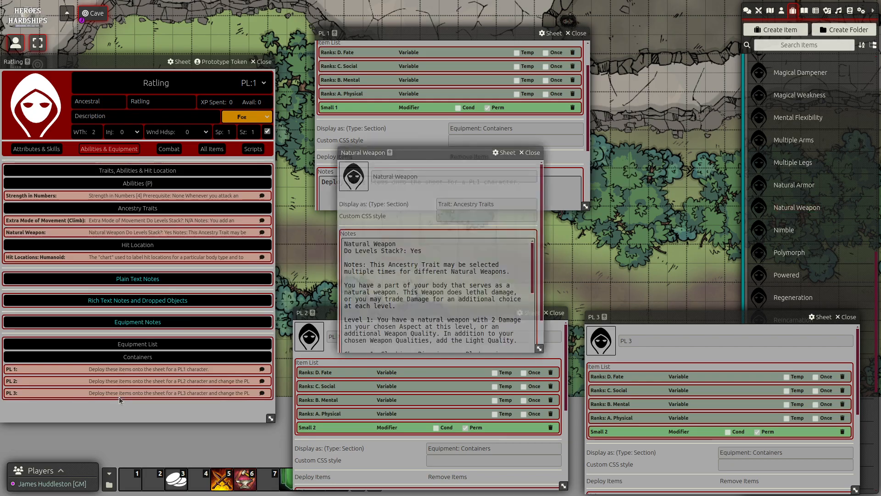
# Step: Rename the new trait to Natural Weapon I (Bite) and read through its notes in an enlarged window
pyautogui.click(426, 177)
pyautogui.click(426, 177)
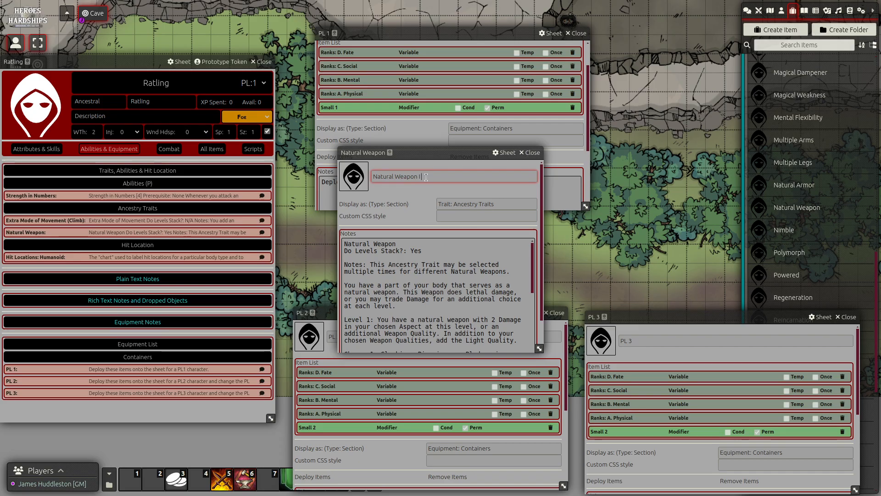
pyautogui.write('(Bite)')
pyautogui.click(420, 185)
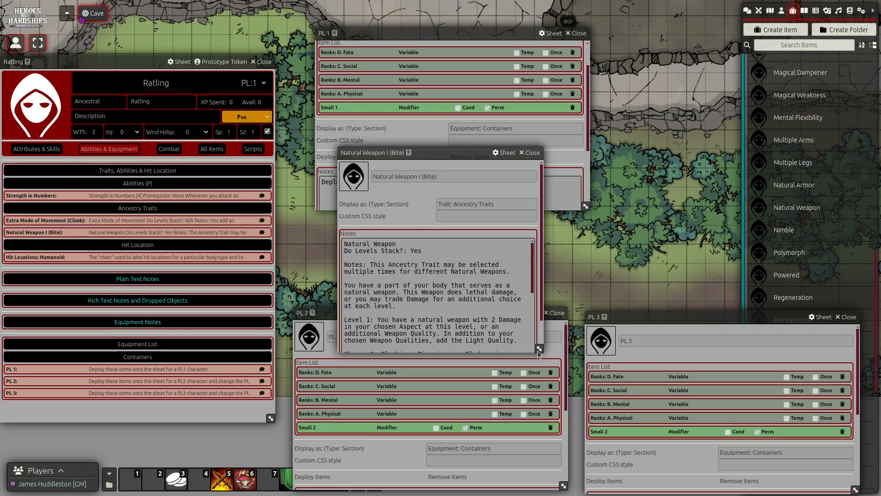
pyautogui.moveTo(540, 350); pyautogui.dragTo(572, 412)
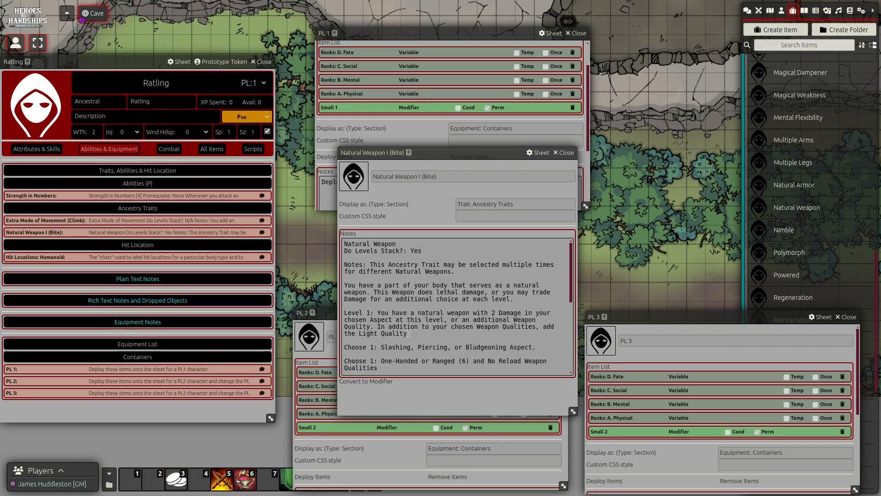
pyautogui.scroll(-3, 411, 330)
pyautogui.scroll(5, 411, 331)
pyautogui.click(567, 153)
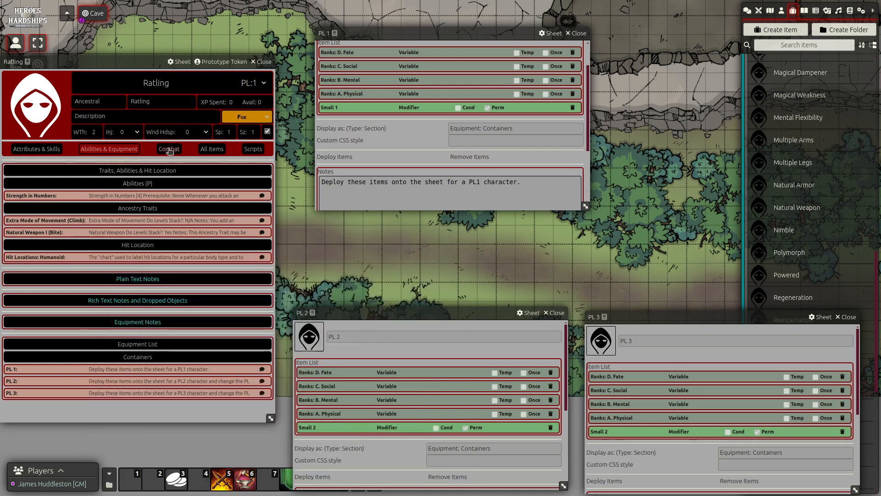
# Step: Create an attack item named Bite on the Ratling, with Hand to Hand as its governing skill
pyautogui.click(210, 149)
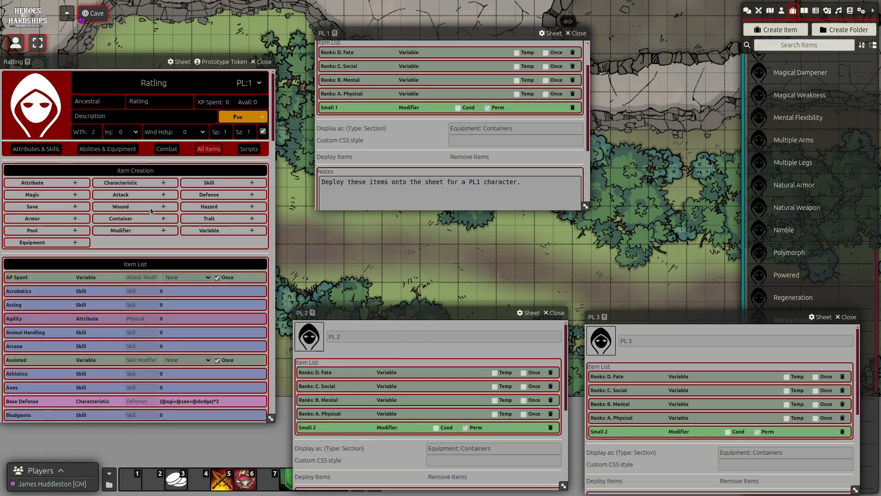
pyautogui.click(164, 194)
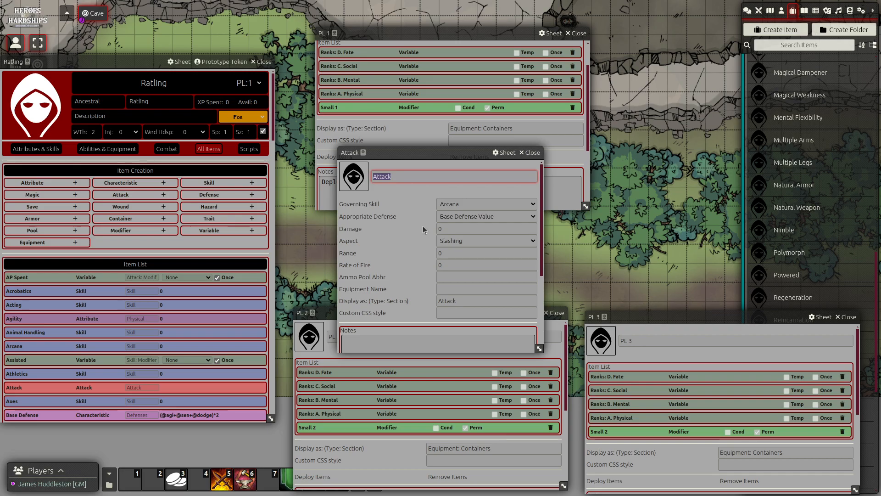
pyautogui.write('Bite')
pyautogui.press('Return')
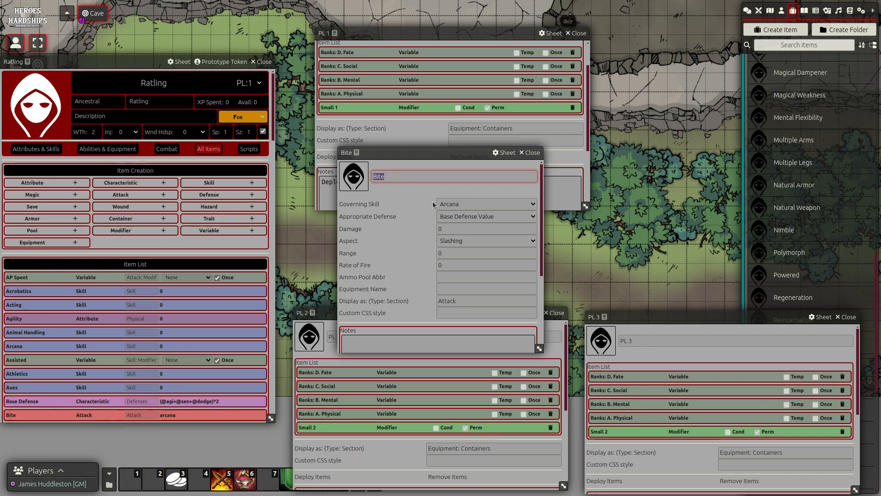
pyautogui.click(454, 205)
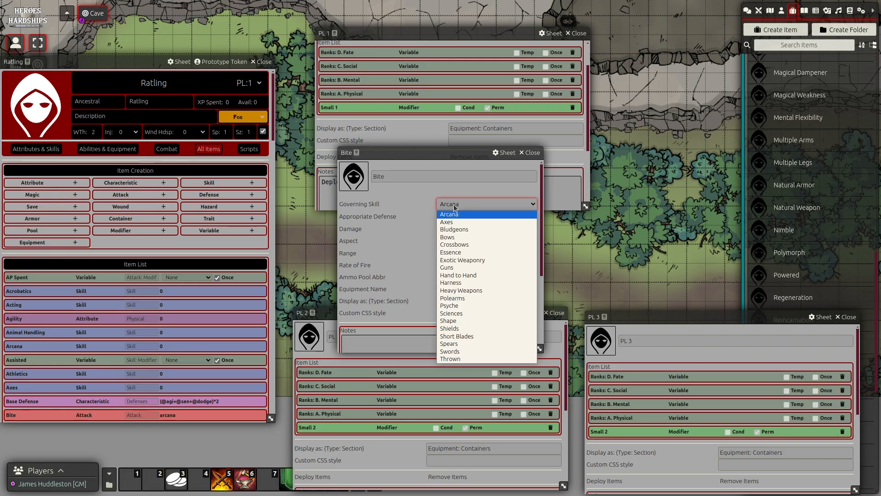
pyautogui.click(458, 275)
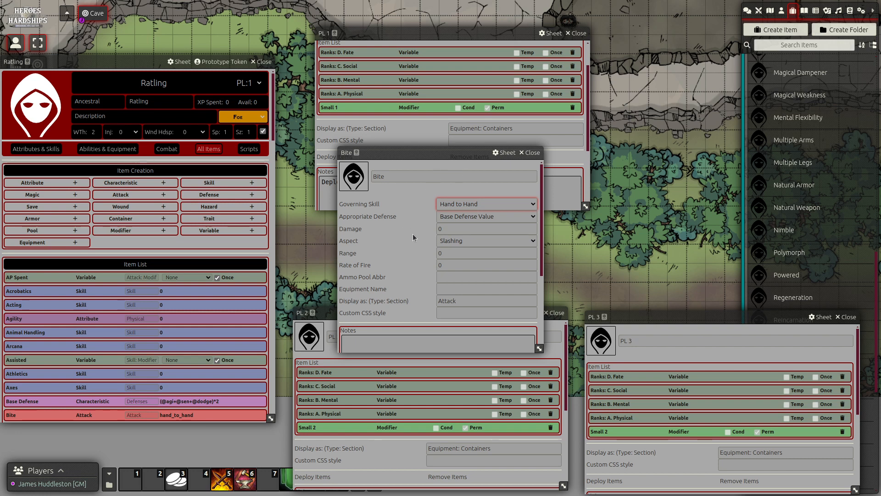
# Step: Set the Bite attack's damage to 2 and its aspect to Piercing
pyautogui.click(451, 228)
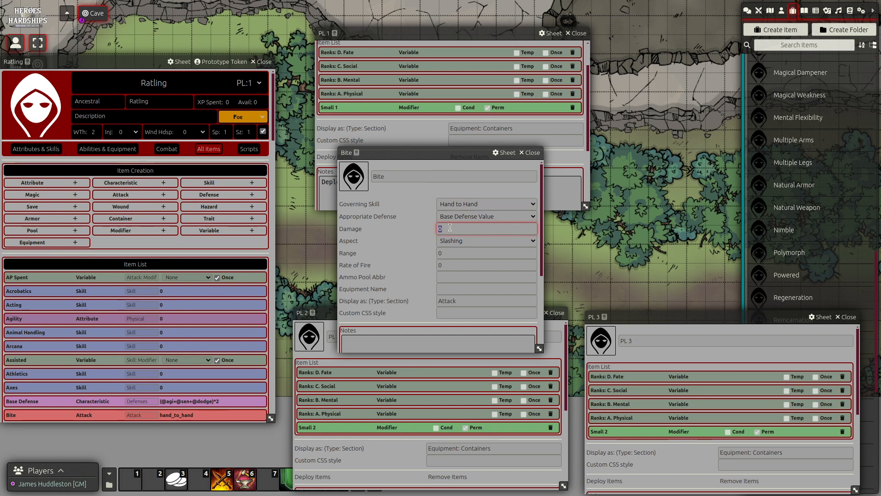
pyautogui.write('2')
pyautogui.click(449, 241)
pyautogui.click(447, 244)
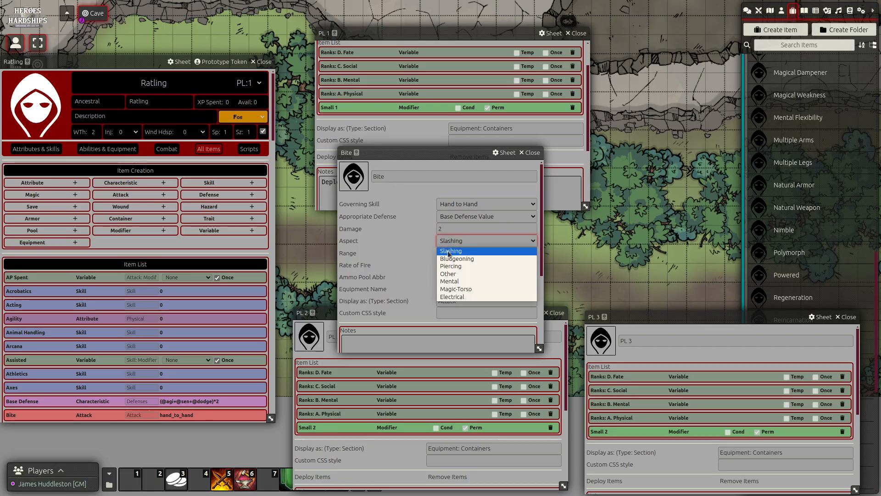
pyautogui.click(450, 266)
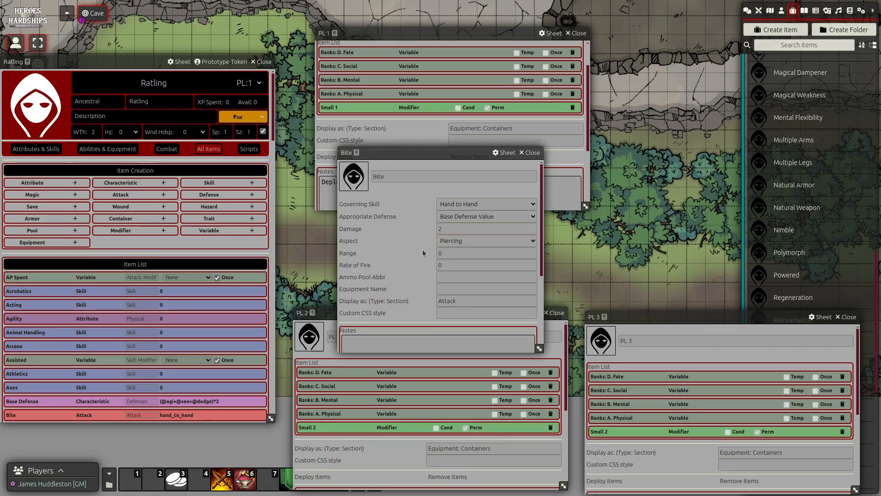
# Step: Set the Bite attack's equipment name to Bite and its display section to Combat: Attacks
pyautogui.click(438, 289)
pyautogui.write('Bite')
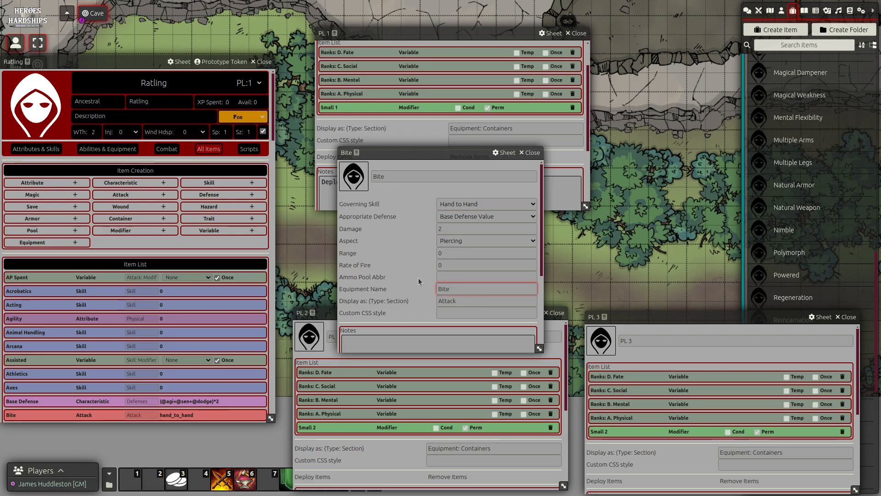
pyautogui.click(409, 249)
pyautogui.doubleClick(447, 299)
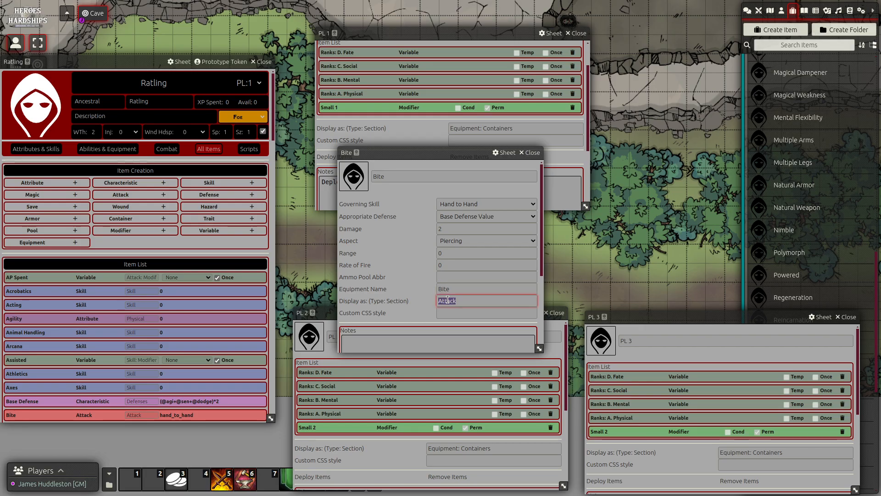
pyautogui.click(439, 300)
pyautogui.write('Combat')
pyautogui.write(':')
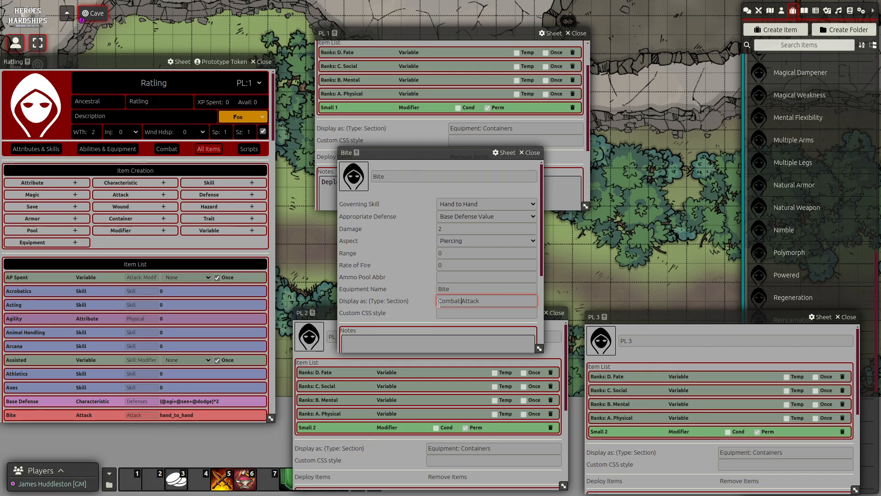
pyautogui.press('End')
pyautogui.write('s')
pyautogui.click(390, 230)
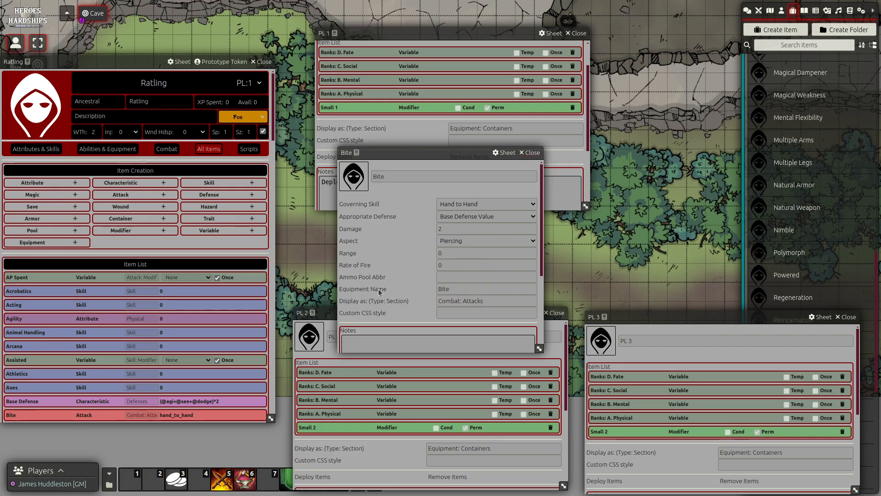
pyautogui.click(531, 153)
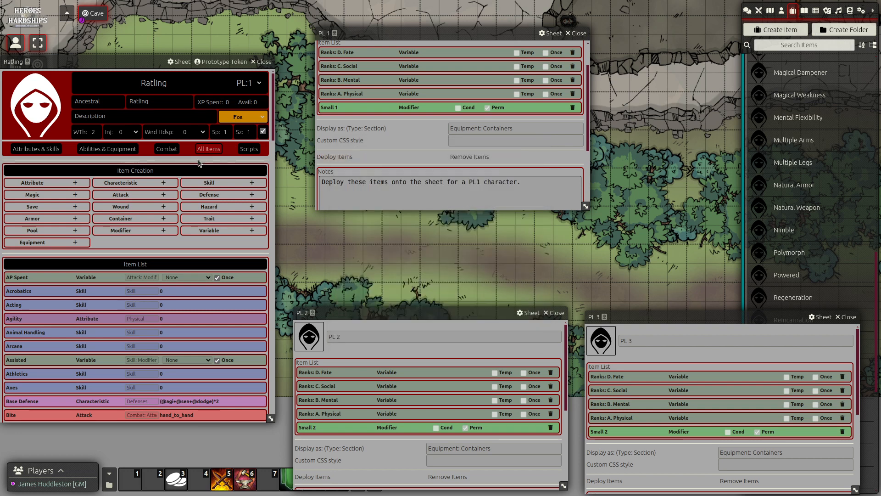
# Step: Create an equipment item named Bite on the Ratling with the qualities One-Handed, Light, Piercing
pyautogui.click(75, 243)
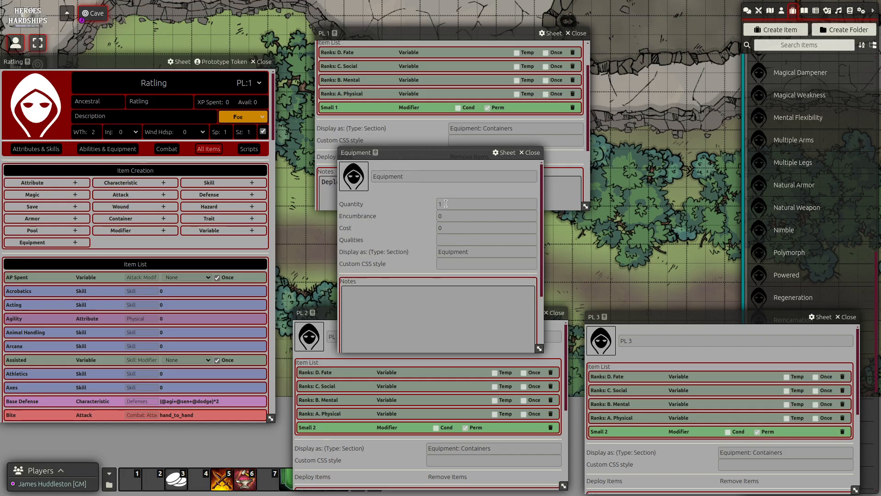
pyautogui.doubleClick(414, 177)
pyautogui.write('Bite')
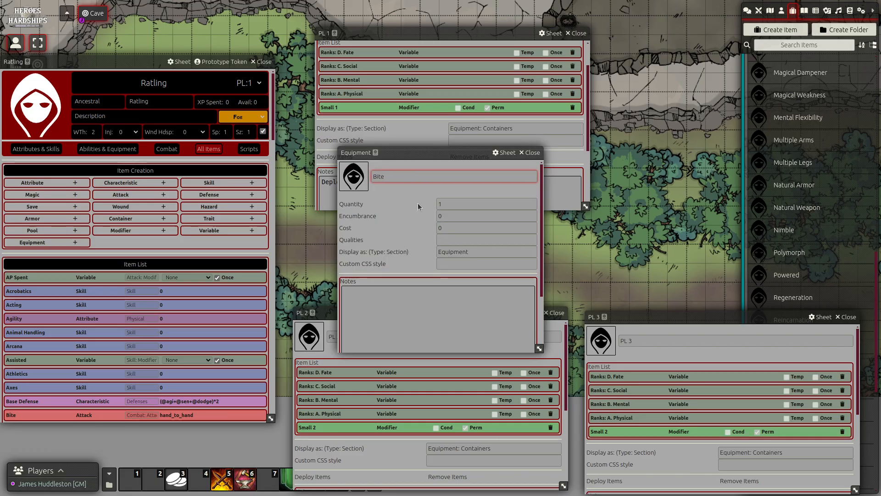
pyautogui.press('Return')
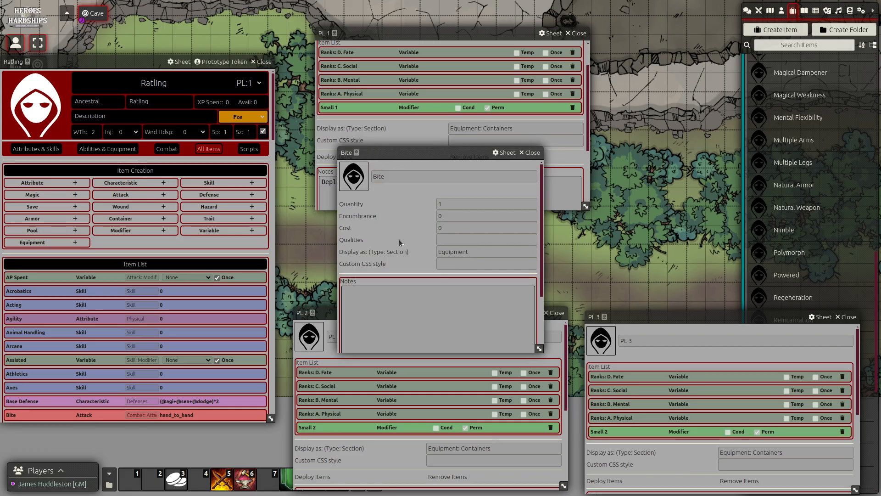
pyautogui.click(443, 239)
pyautogui.click(459, 240)
pyautogui.write('One-Handed, Light, Piercing')
pyautogui.click(416, 233)
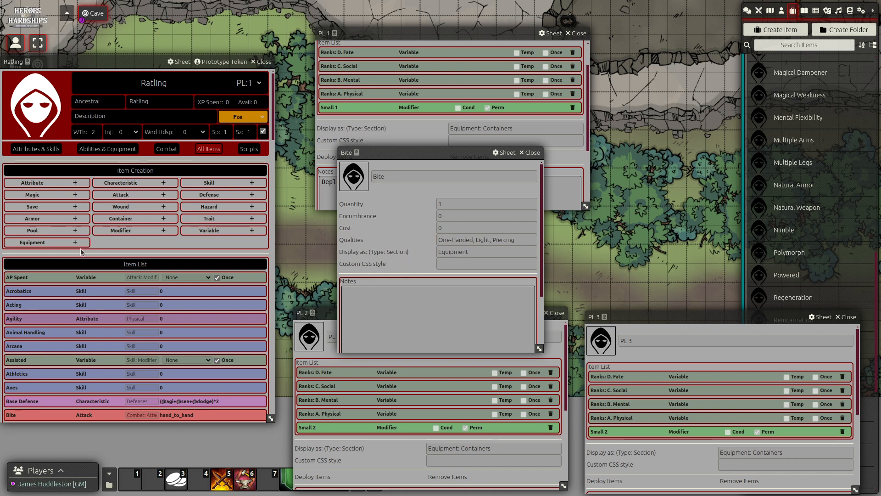
# Step: Check the Bite attack's entry and qualities in the Ratling's combat section and review the attack's settings
pyautogui.click(163, 150)
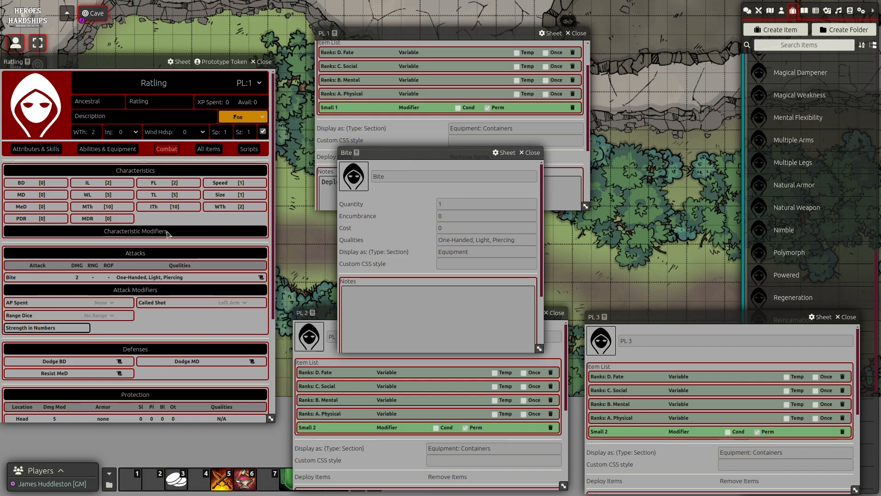
pyautogui.click(533, 153)
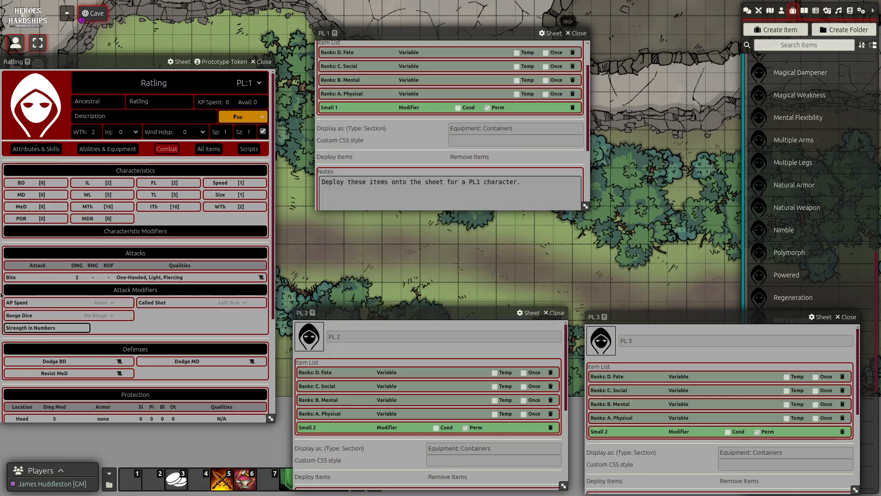
pyautogui.click(13, 277)
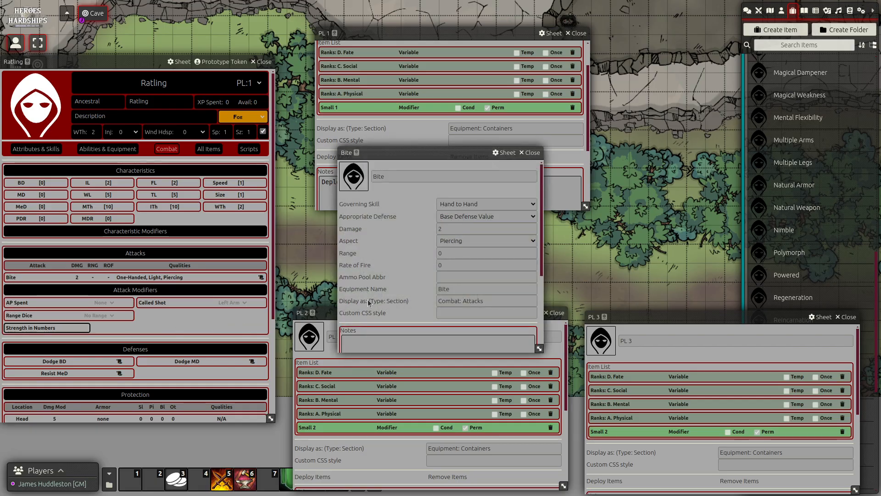
pyautogui.click(532, 153)
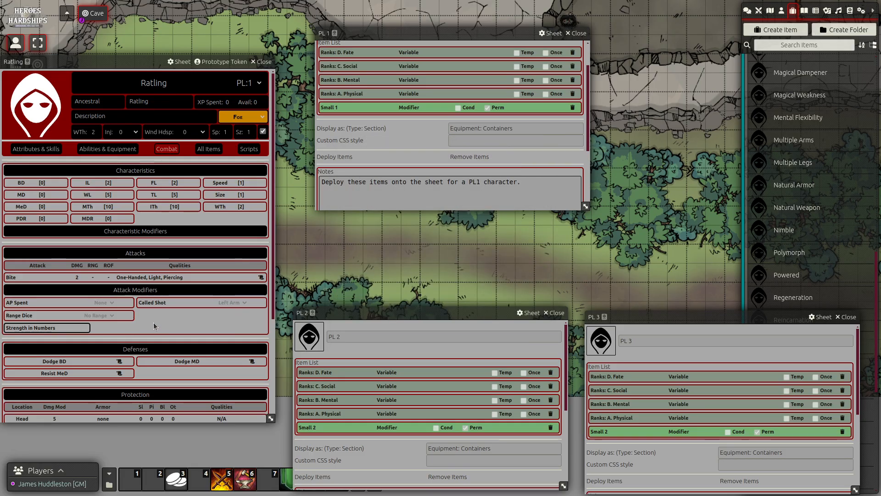
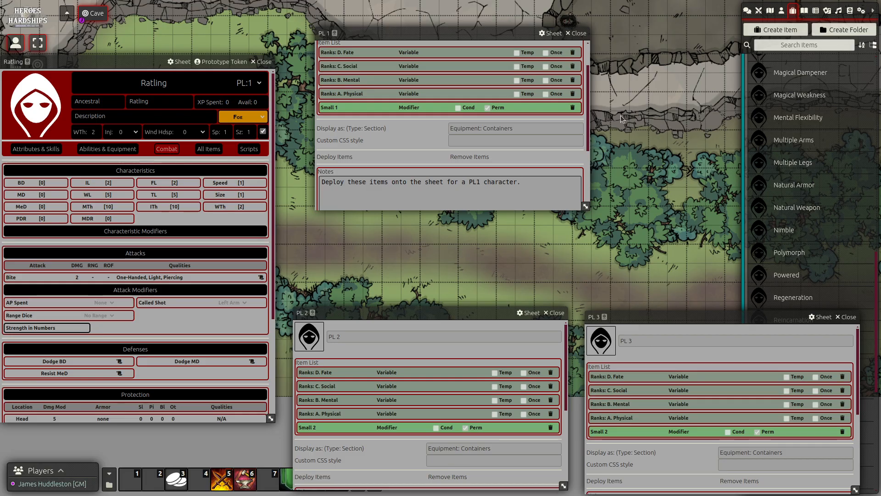
# Step: Add the Coward: In Danger flaw from the core content Flaws folder to the Ratling sheet
pyautogui.scroll(10, 802, 75)
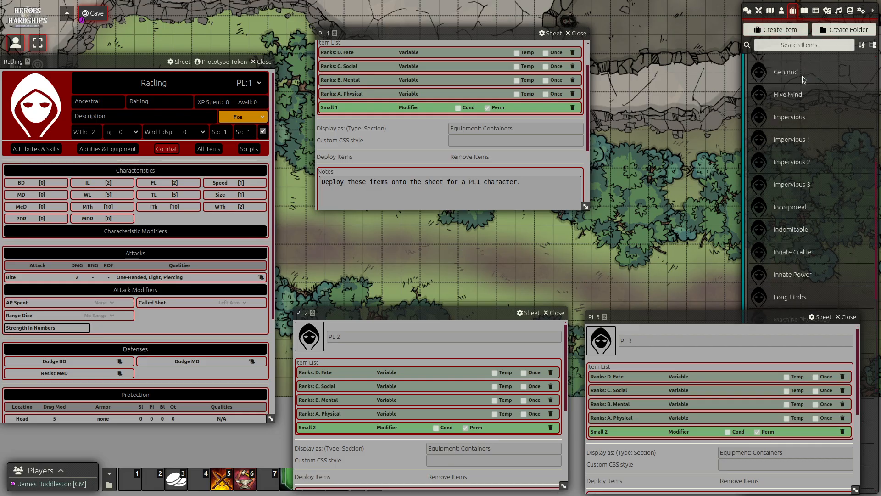
pyautogui.click(789, 97)
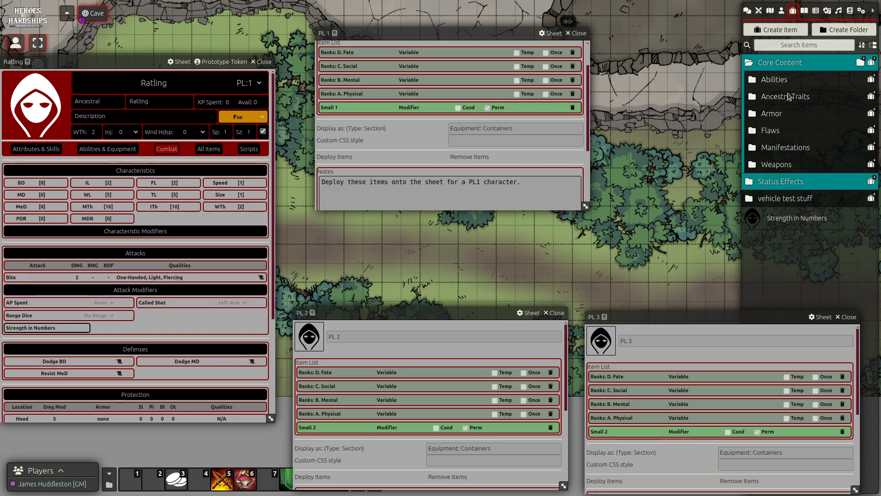
pyautogui.click(772, 131)
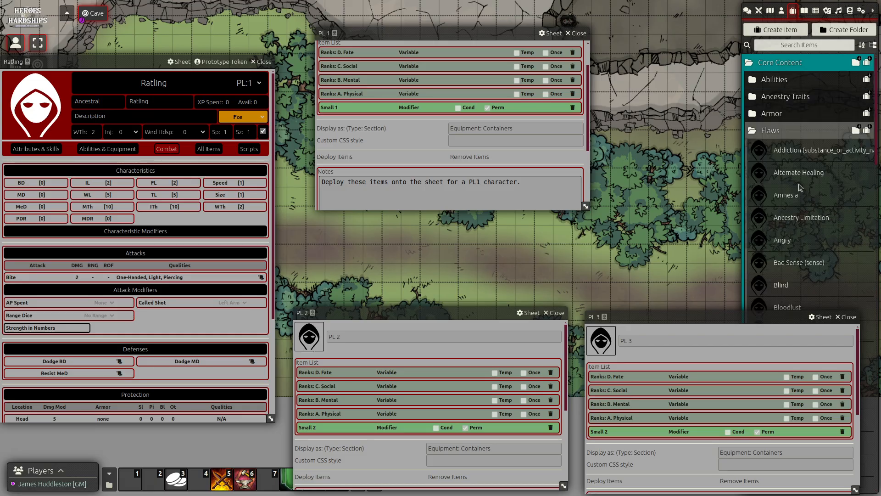
pyautogui.scroll(-6, 799, 188)
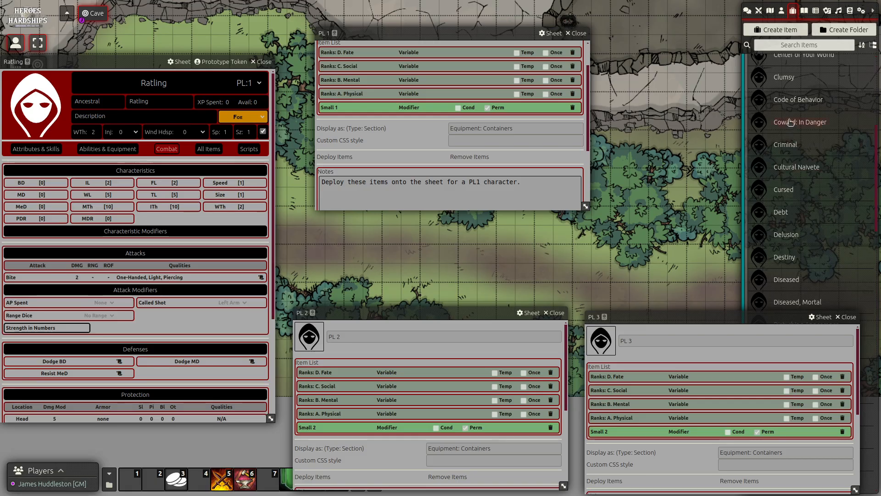
pyautogui.moveTo(789, 121); pyautogui.dragTo(190, 318)
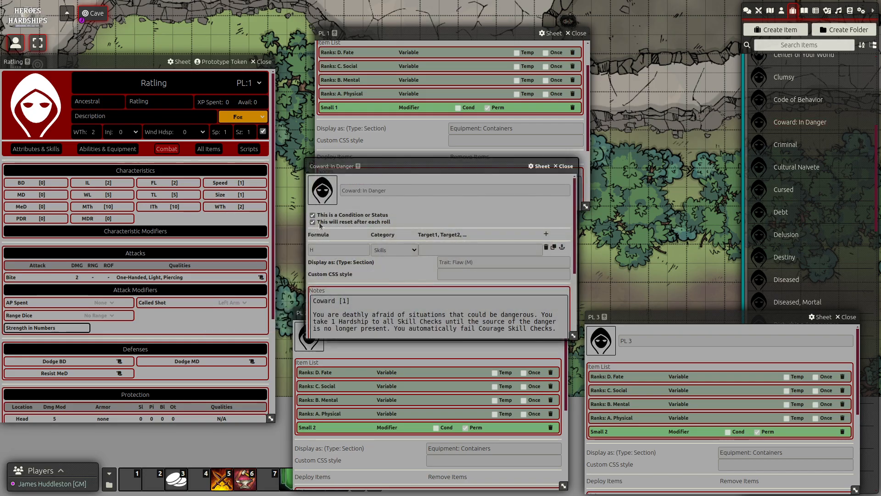
# Step: Review the Coward: In Danger flaw's name and modifier settings and its entry among the Ratling's abilities
pyautogui.tripleClick(346, 188)
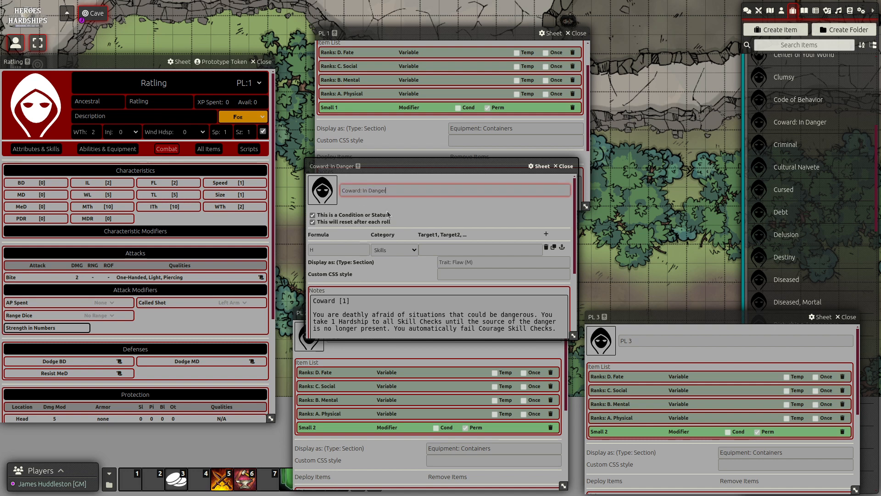
pyautogui.click(408, 214)
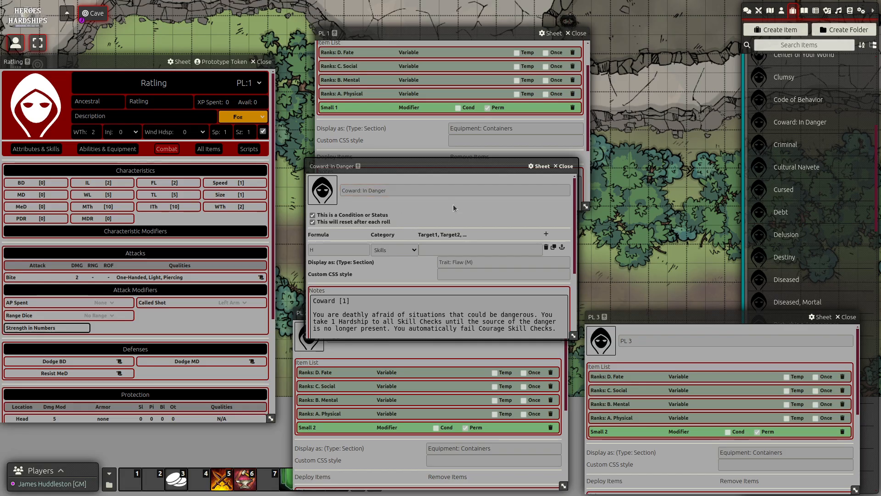
pyautogui.scroll(-2, 401, 305)
pyautogui.scroll(2, 401, 305)
pyautogui.click(566, 166)
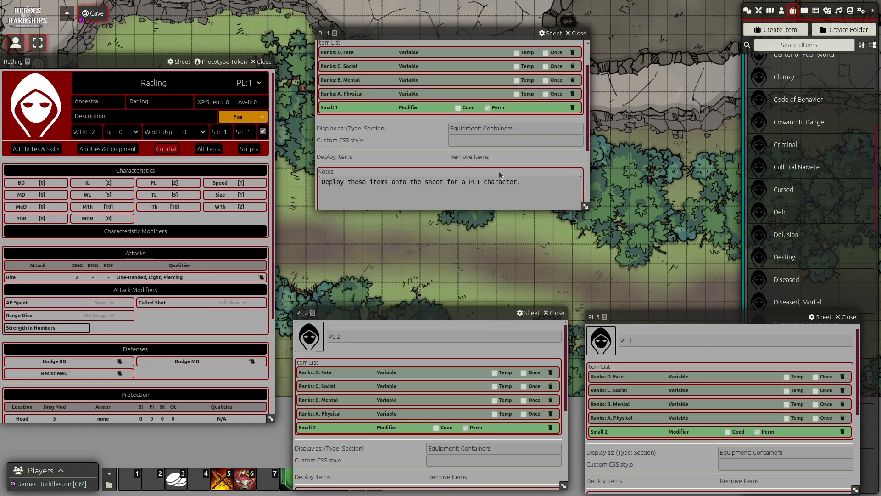
pyautogui.click(117, 151)
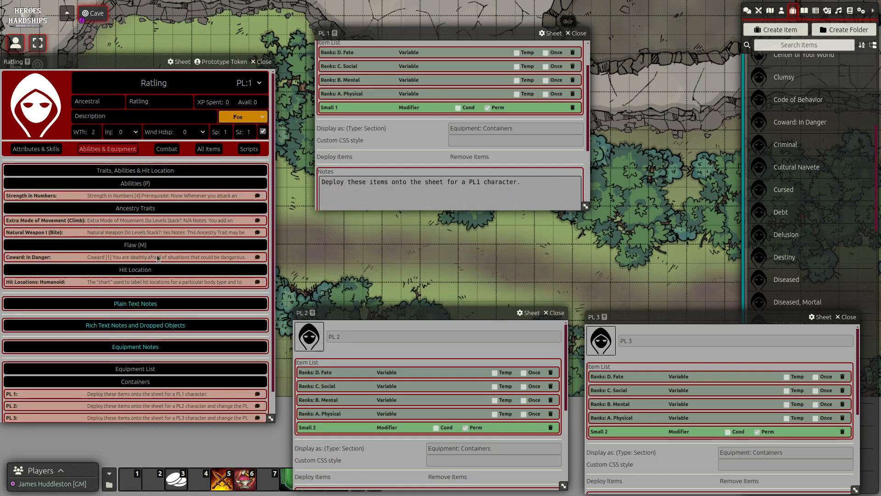
# Step: Convert the Nervous flaw from the Flaws folder to a modifier and set its Skills formula to H
pyautogui.scroll(-7, 824, 199)
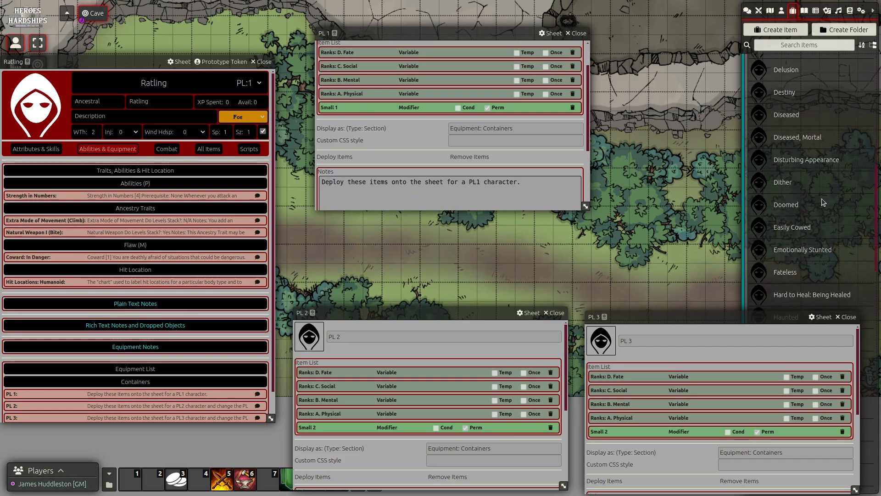
pyautogui.scroll(-4, 821, 202)
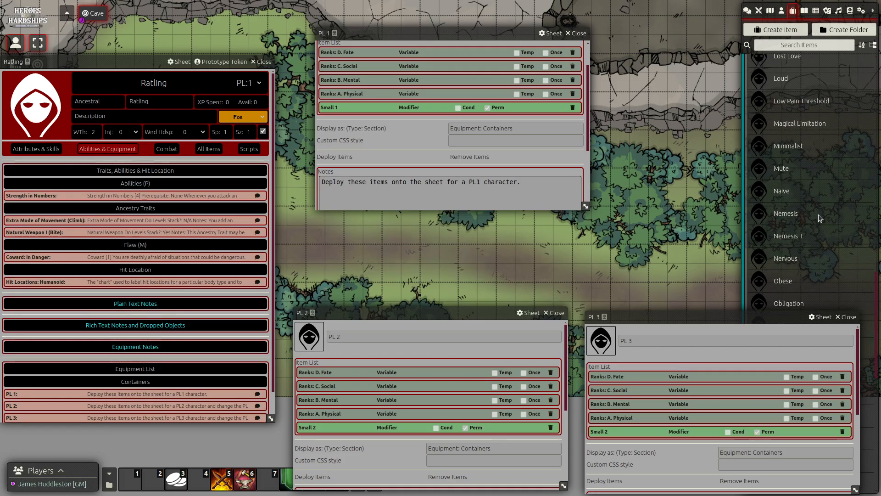
pyautogui.scroll(-1, 807, 212)
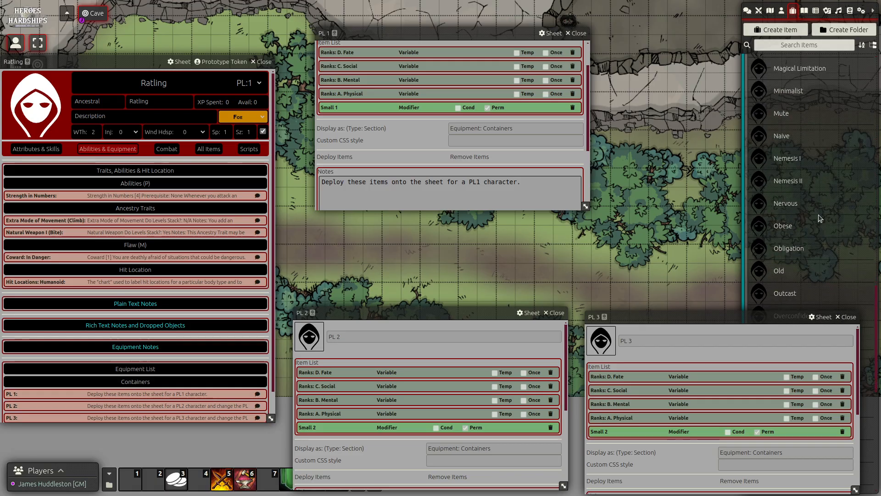
pyautogui.click(787, 204)
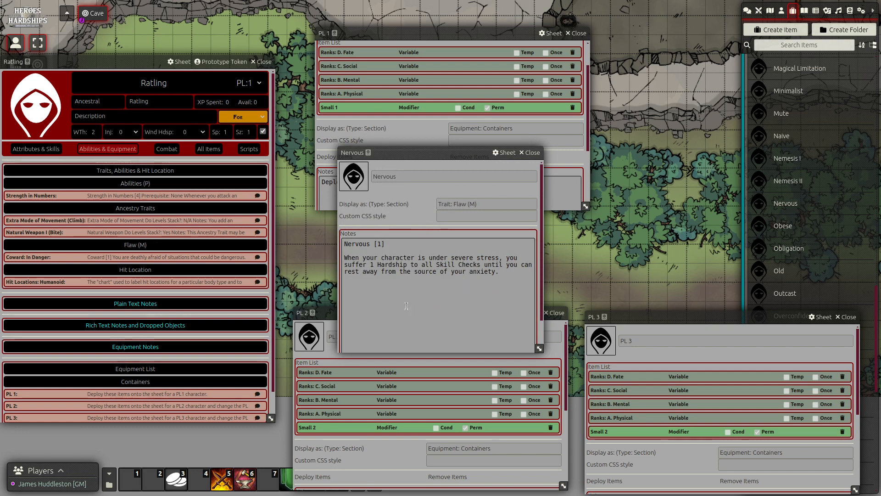
pyautogui.scroll(-1, 406, 306)
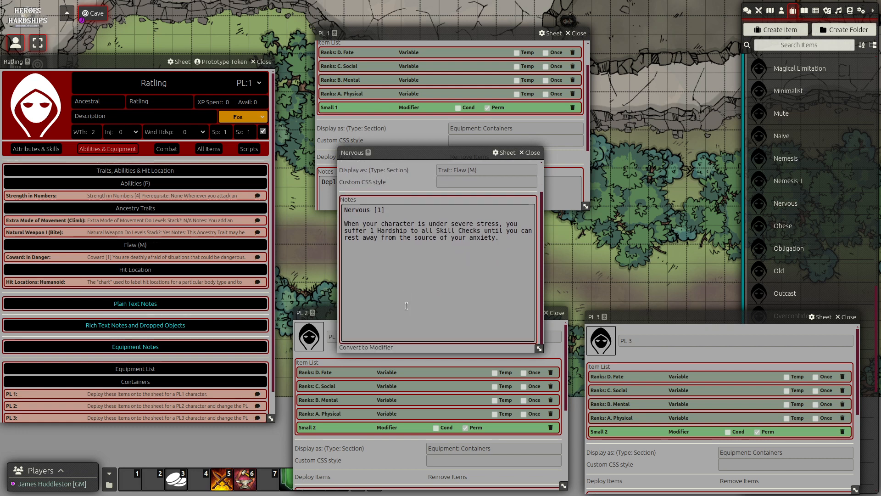
pyautogui.click(362, 346)
pyautogui.click(329, 264)
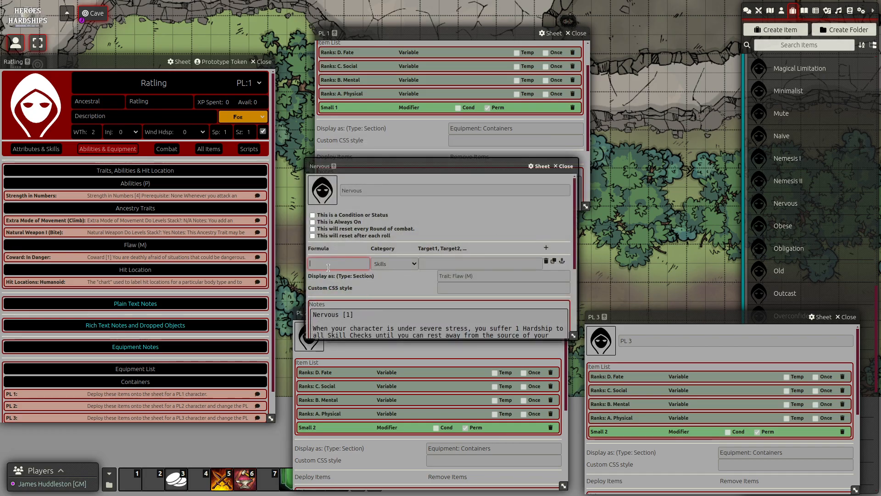
pyautogui.write('H')
pyautogui.click(433, 216)
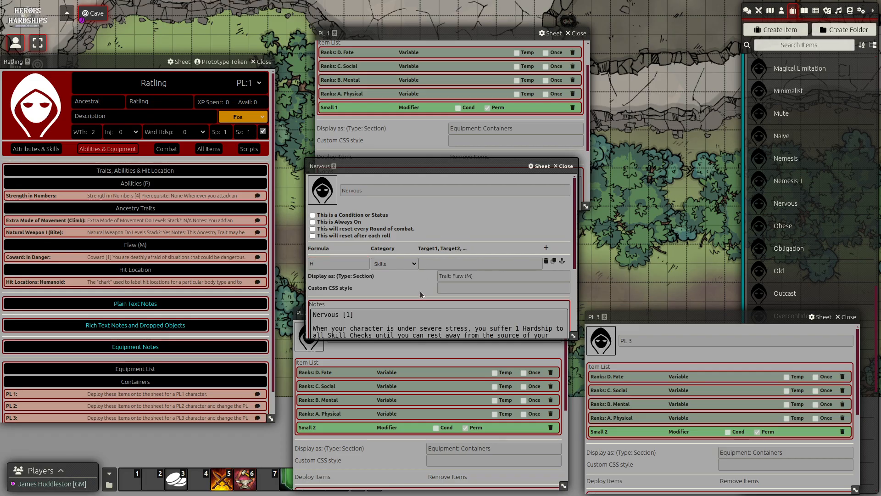
# Step: Mark the Nervous flaw as a condition or status that resets after each roll
pyautogui.click(313, 214)
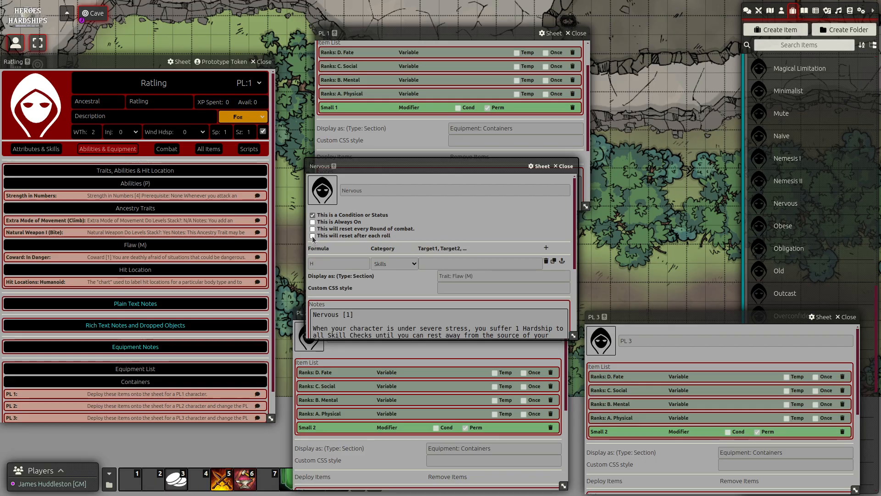
pyautogui.click(312, 236)
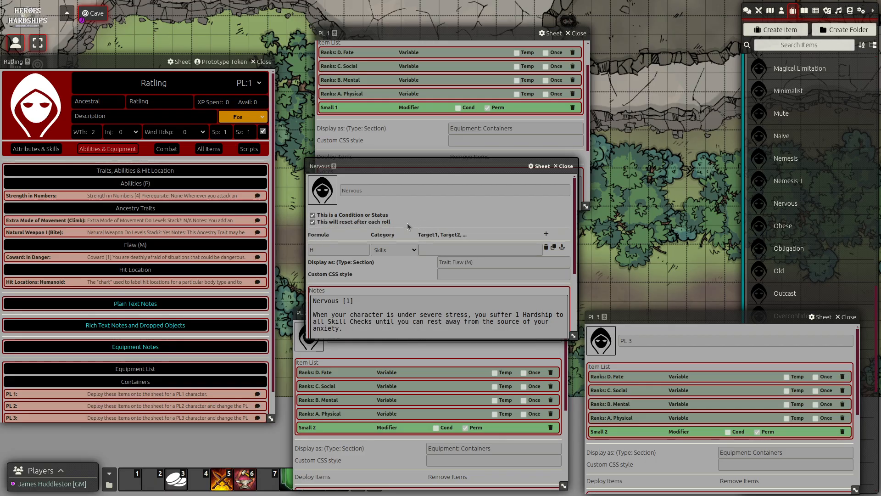
pyautogui.click(357, 221)
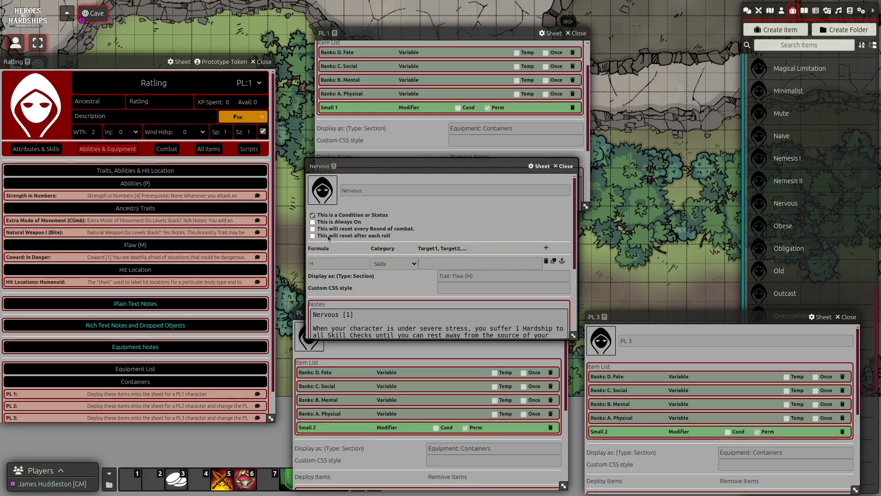
pyautogui.click(313, 236)
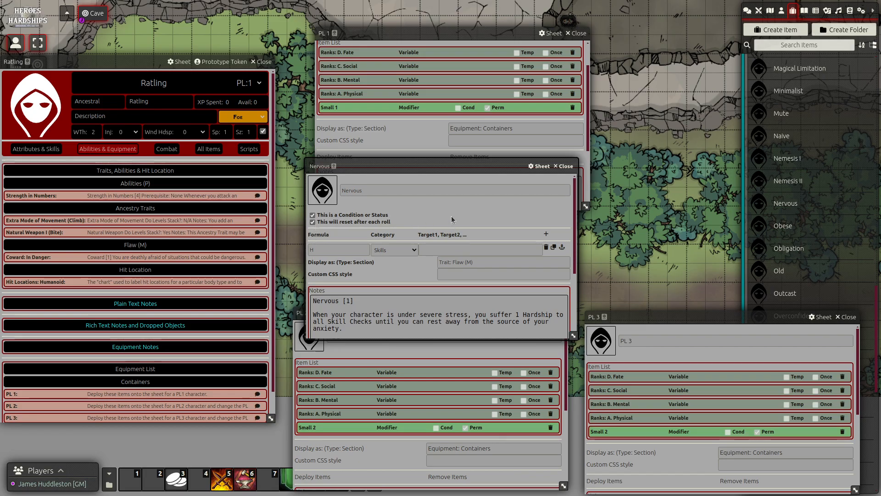
pyautogui.click(407, 191)
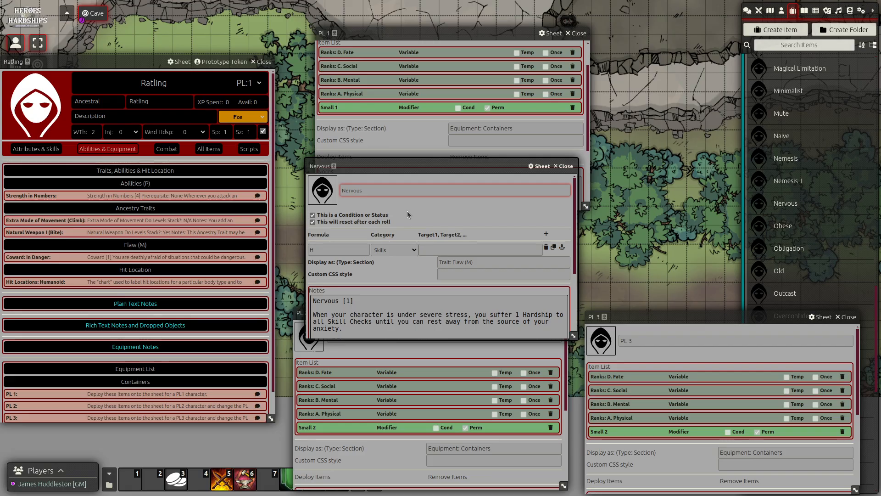
pyautogui.click(406, 211)
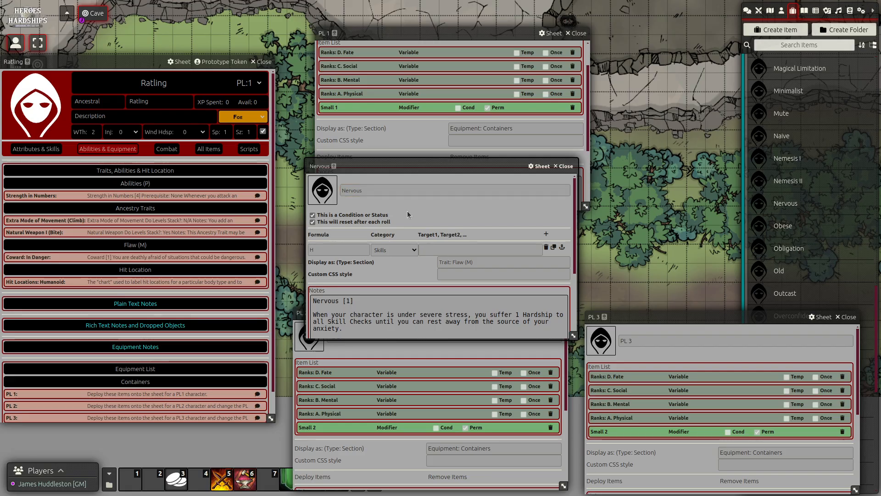
pyautogui.click(567, 166)
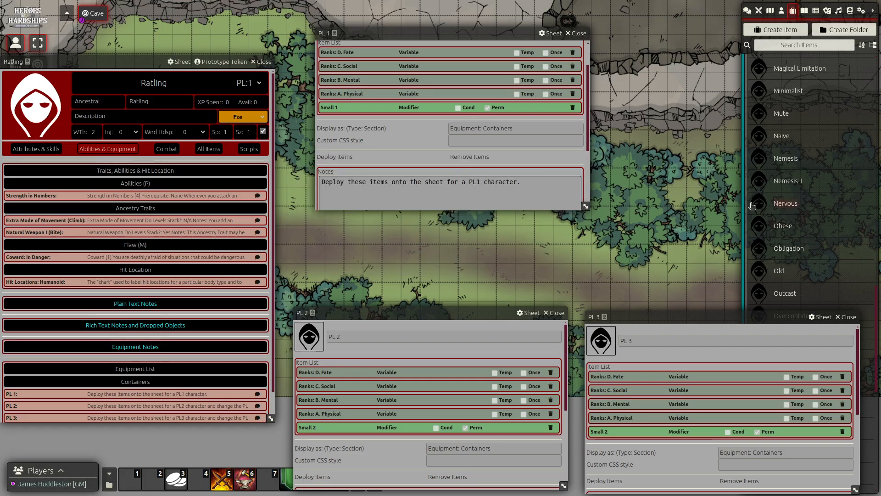
# Step: Add the Nervous flaw to the Ratling sheet and rename that copy Nervous: Above Ground
pyautogui.moveTo(787, 206); pyautogui.dragTo(149, 236)
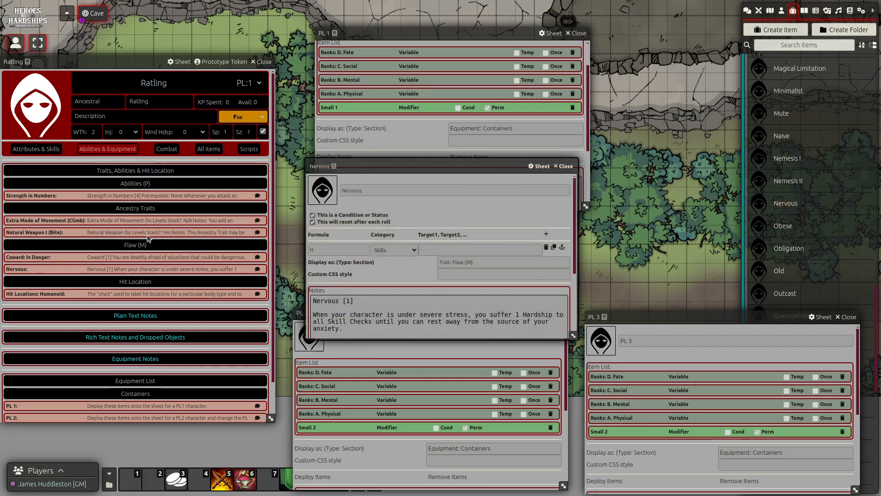
pyautogui.doubleClick(382, 191)
pyautogui.click(374, 189)
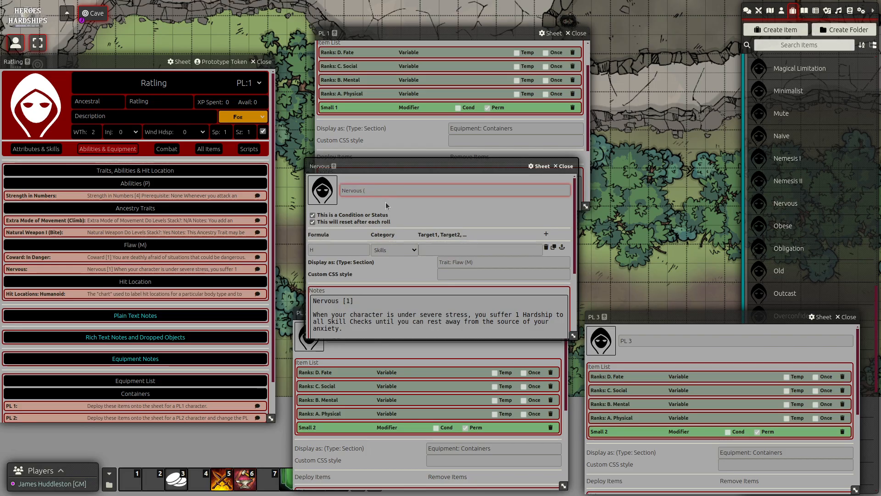
pyautogui.write('(Above')
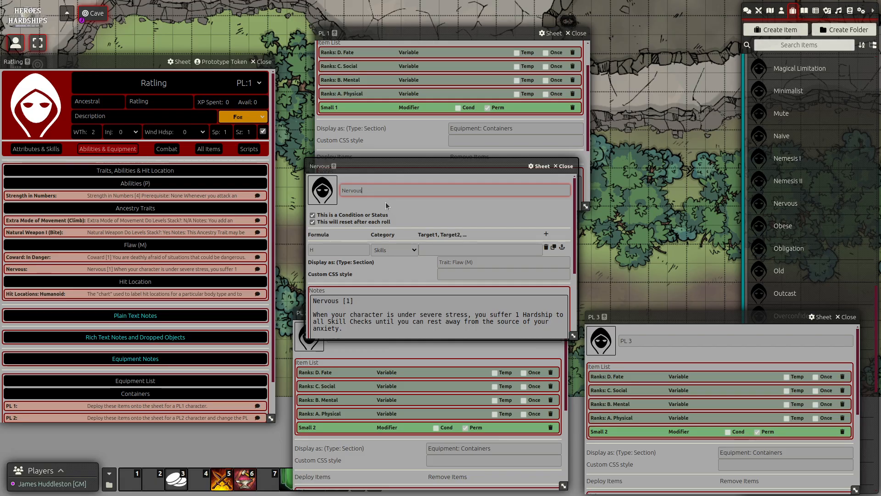
pyautogui.write(': A')
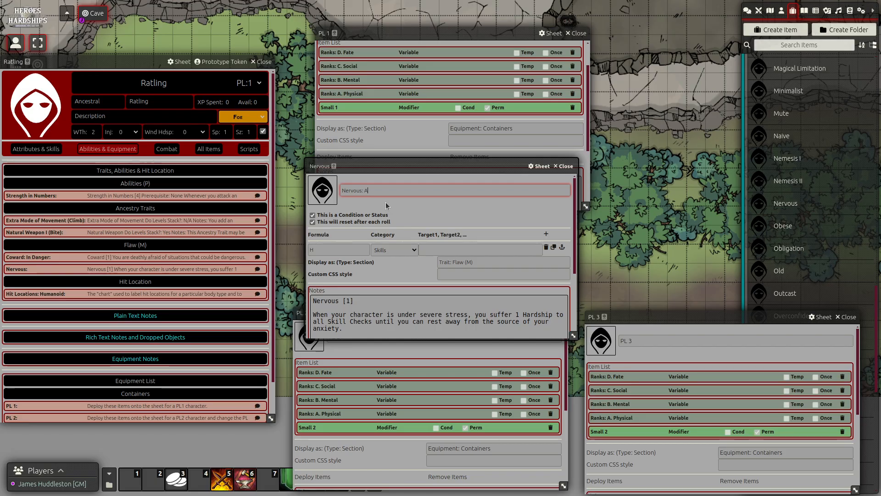
pyautogui.write('bove Ground')
pyautogui.press('Return')
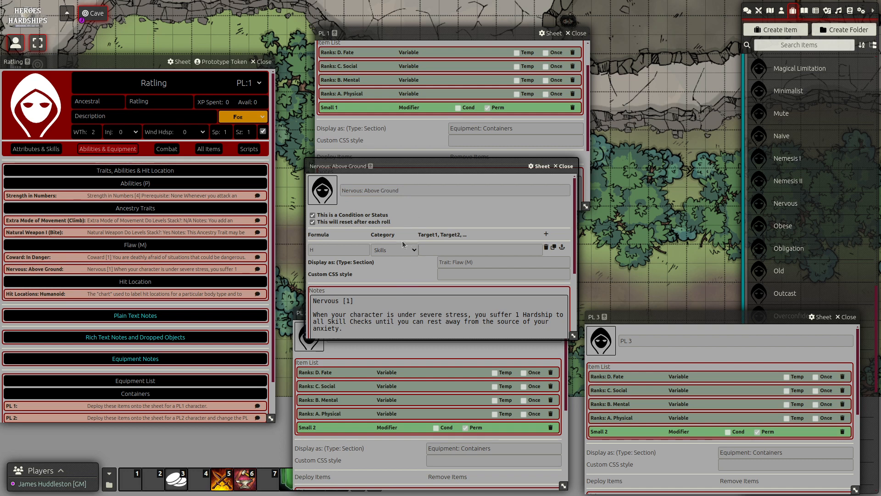
# Step: Duplicate the H modifier line of Nervous: Above Ground three times and set the copies' categories to Attacks, Magic and Defenses
pyautogui.click(554, 248)
pyautogui.click(555, 247)
pyautogui.click(554, 247)
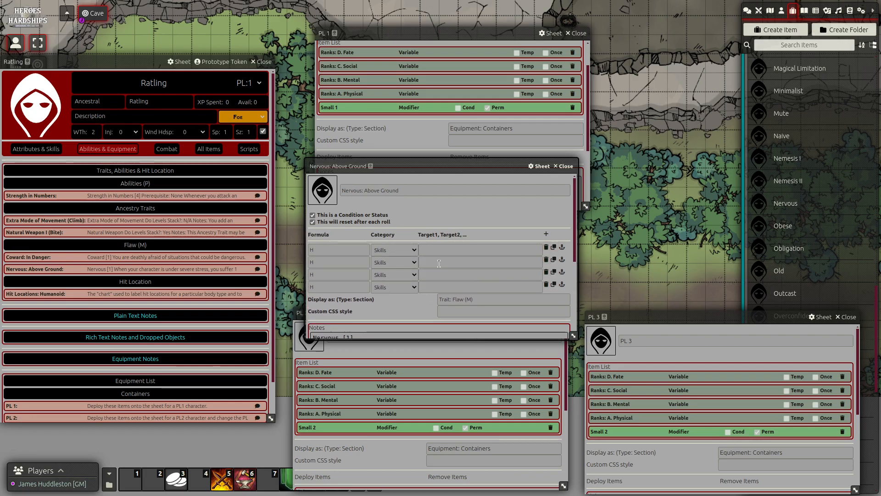
pyautogui.click(406, 262)
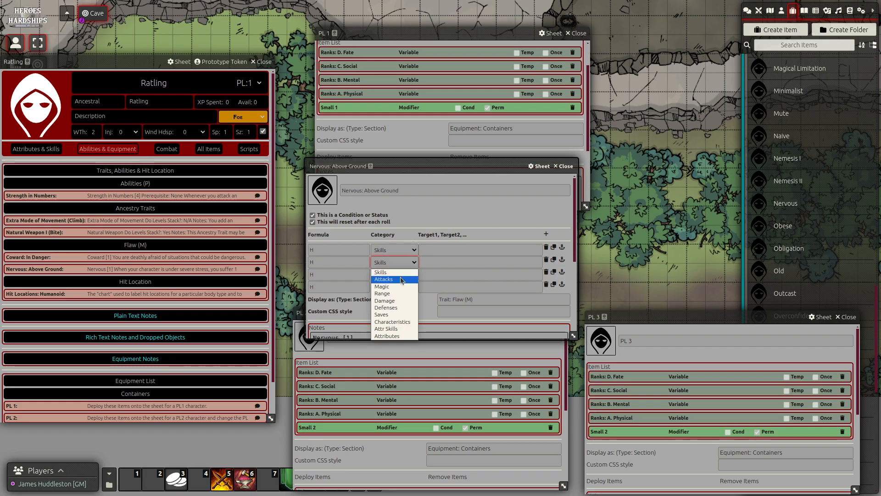
pyautogui.click(400, 278)
pyautogui.click(403, 274)
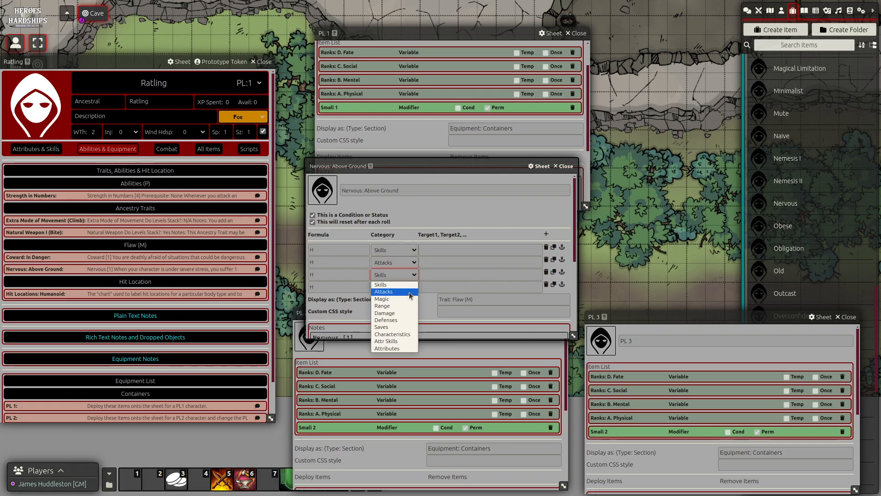
pyautogui.click(399, 298)
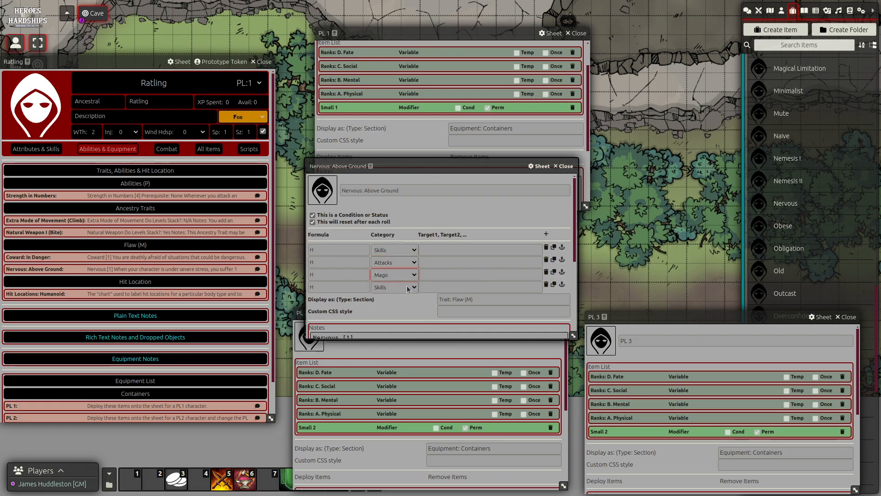
pyautogui.click(412, 286)
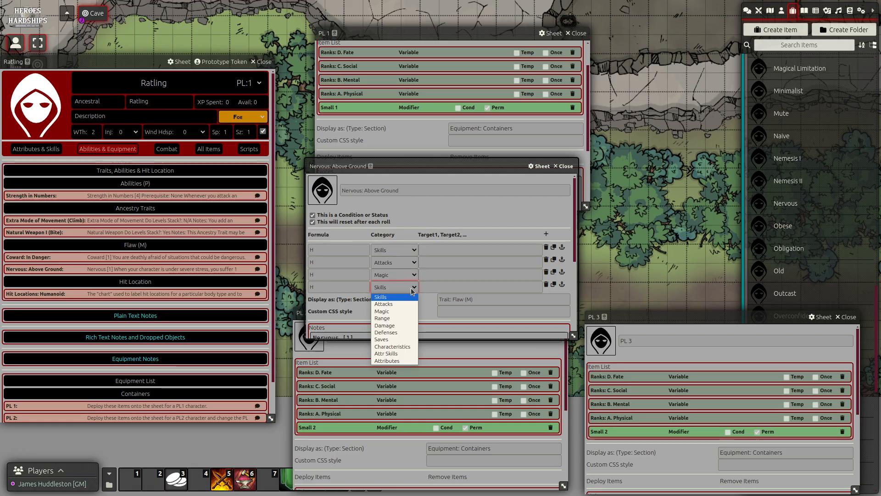
pyautogui.click(393, 329)
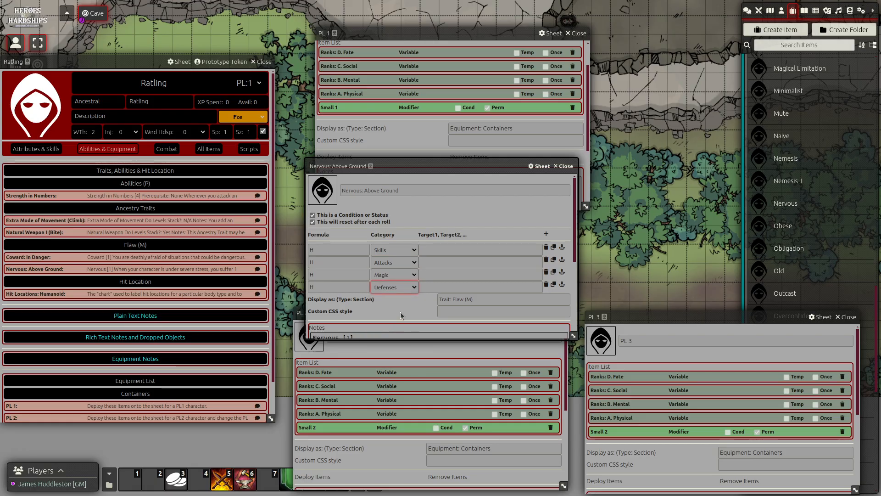
# Step: Duplicate the Defenses modifier line of Nervous: Above Ground and set the copy's category to Saves
pyautogui.click(553, 284)
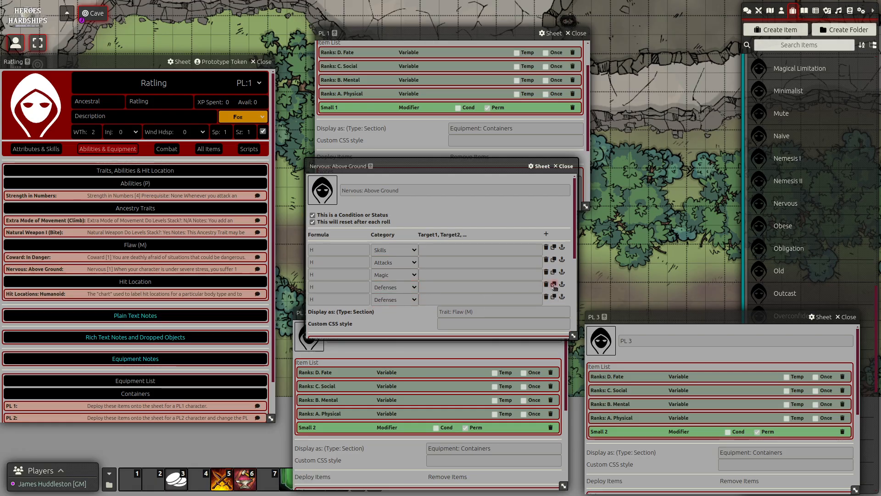
pyautogui.click(408, 300)
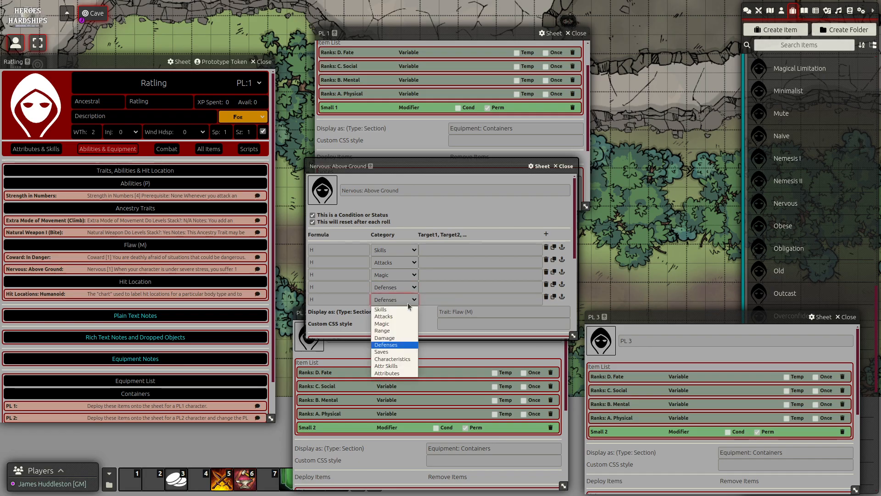
pyautogui.click(386, 352)
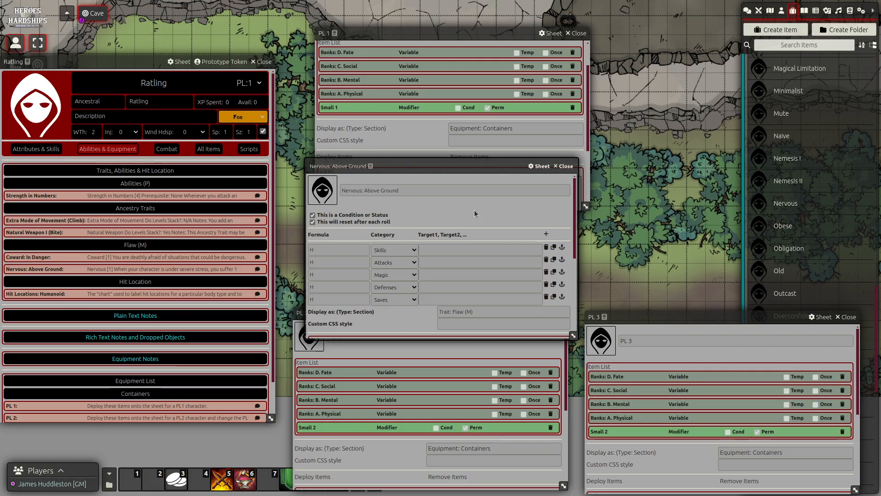
pyautogui.click(566, 166)
# Step: Open the original Nervous flaw from the item library and duplicate its H modifier line four times
pyautogui.click(796, 206)
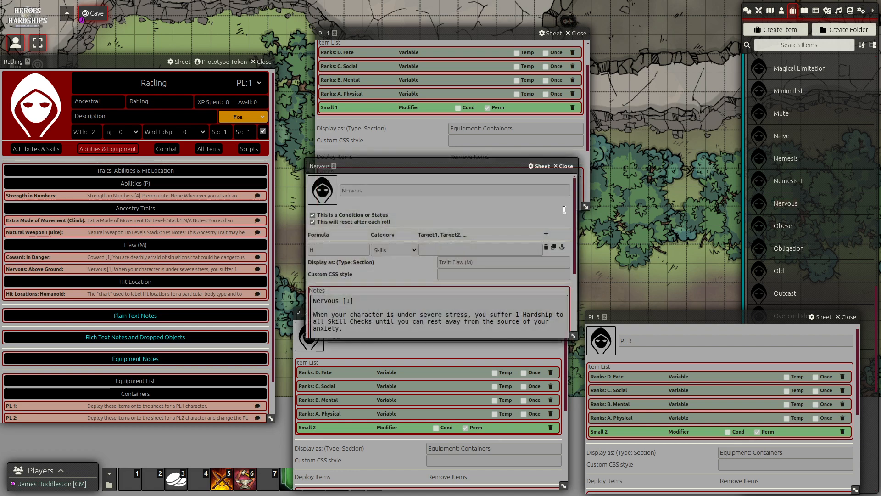
pyautogui.click(553, 247)
pyautogui.click(553, 248)
pyautogui.click(553, 247)
pyautogui.click(553, 247)
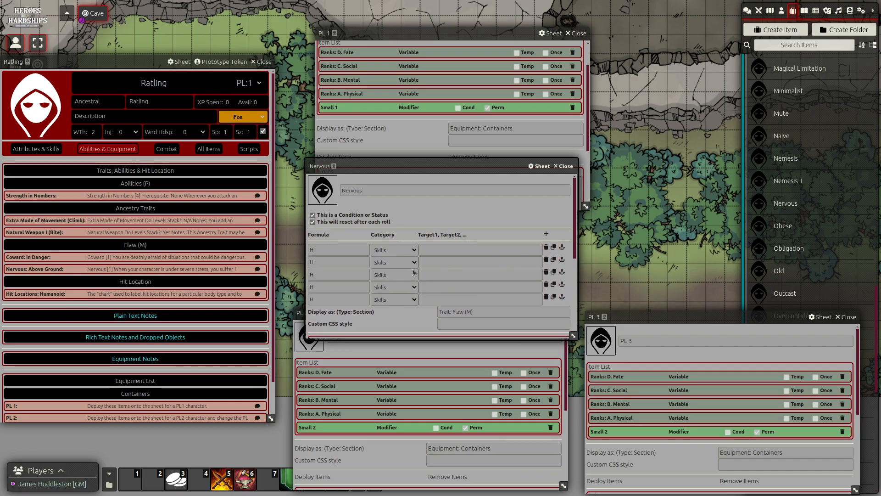
# Step: Set the categories of the original Nervous flaw's four duplicated modifier lines to Attacks, Magic, Defenses and Saves
pyautogui.click(404, 262)
pyautogui.click(394, 279)
pyautogui.click(394, 274)
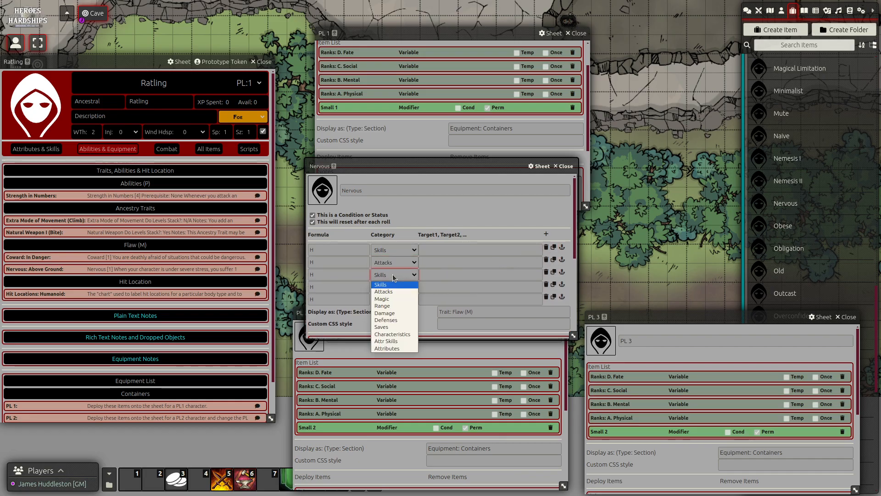
pyautogui.click(387, 298)
pyautogui.click(387, 288)
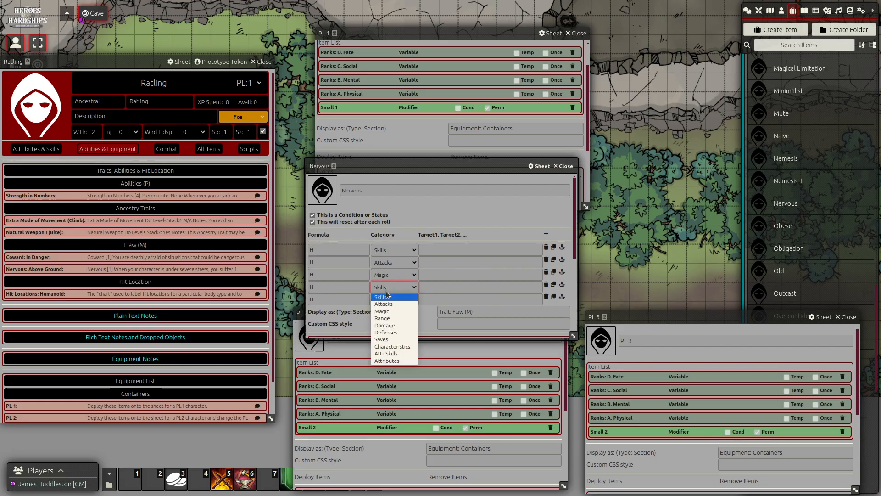
pyautogui.click(385, 331)
pyautogui.click(386, 299)
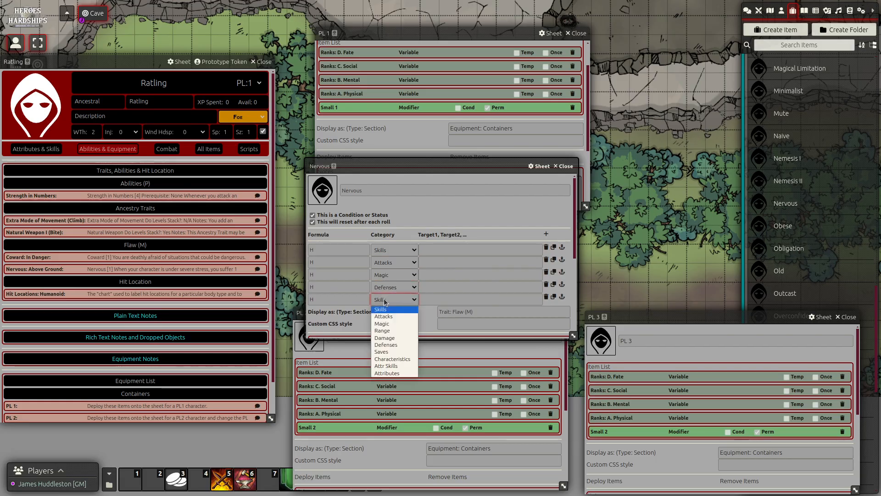
pyautogui.click(386, 351)
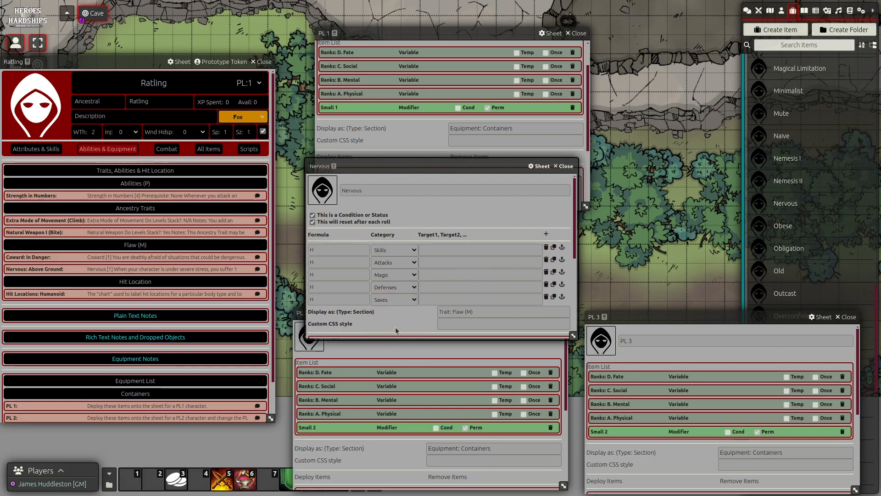
pyautogui.click(564, 167)
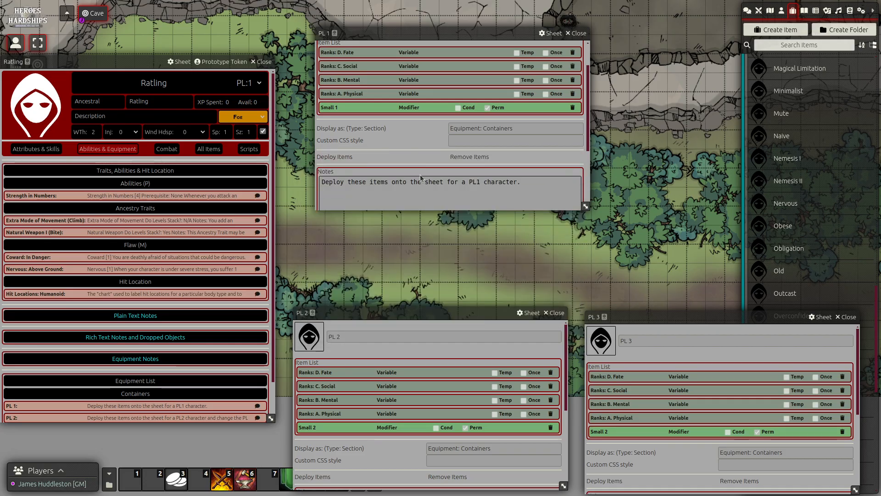
# Step: Review the Hard to Hit I ability from the core Abilities and add it to the PL 3 container
pyautogui.scroll(1, 420, 174)
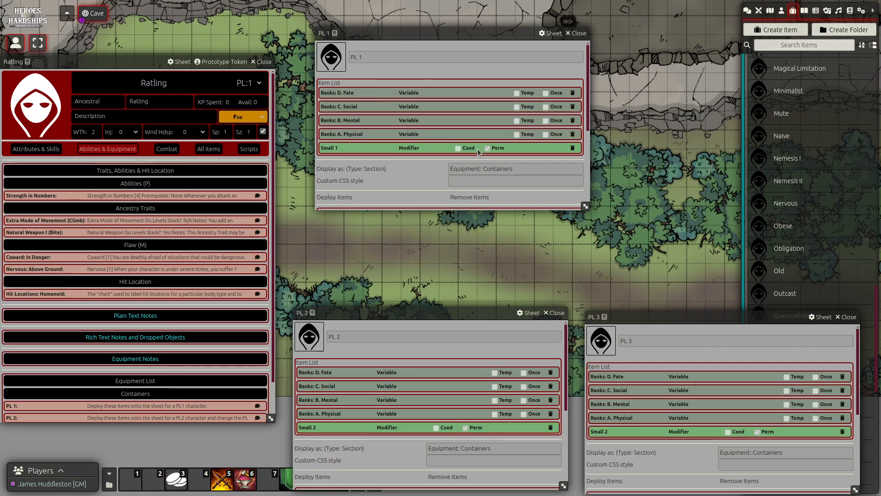
pyautogui.scroll(1, 792, 103)
pyautogui.scroll(15, 793, 103)
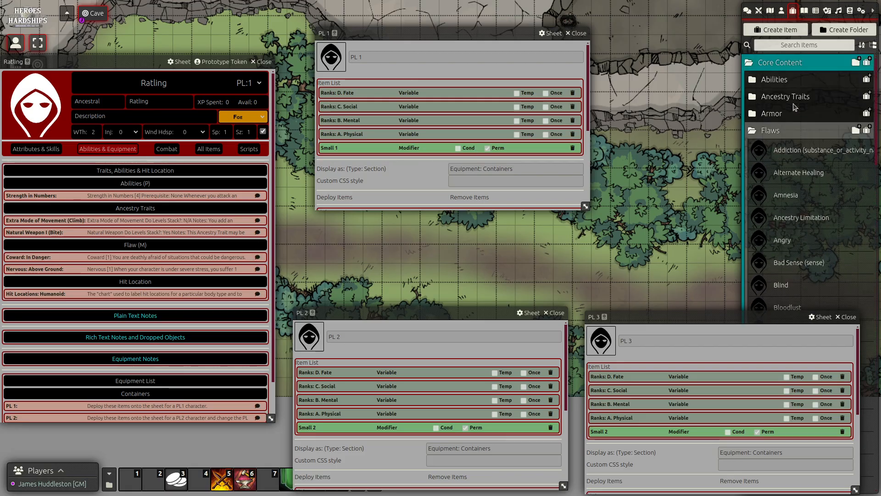
pyautogui.click(785, 132)
pyautogui.click(777, 82)
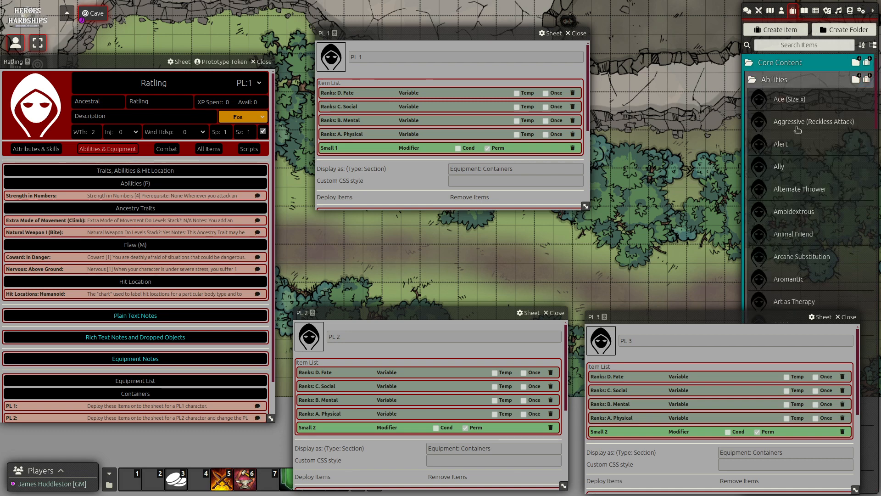
pyautogui.scroll(-3, 799, 154)
pyautogui.scroll(-8, 798, 154)
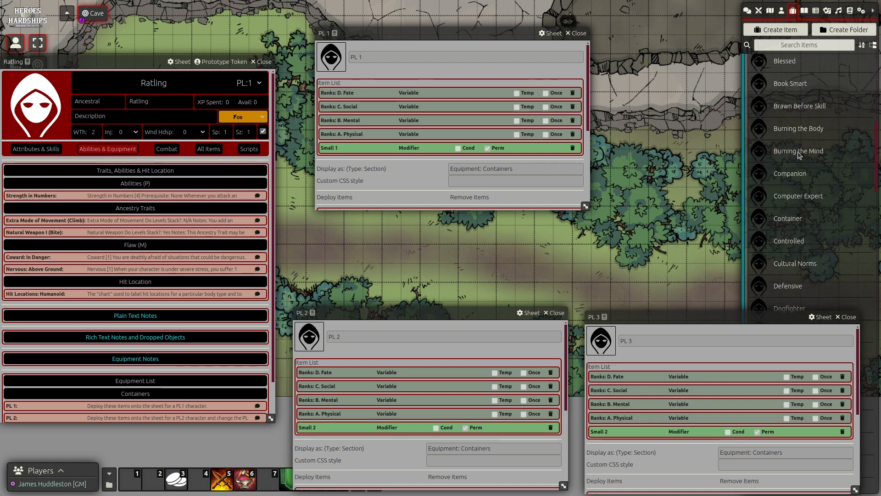
pyautogui.scroll(-5, 798, 154)
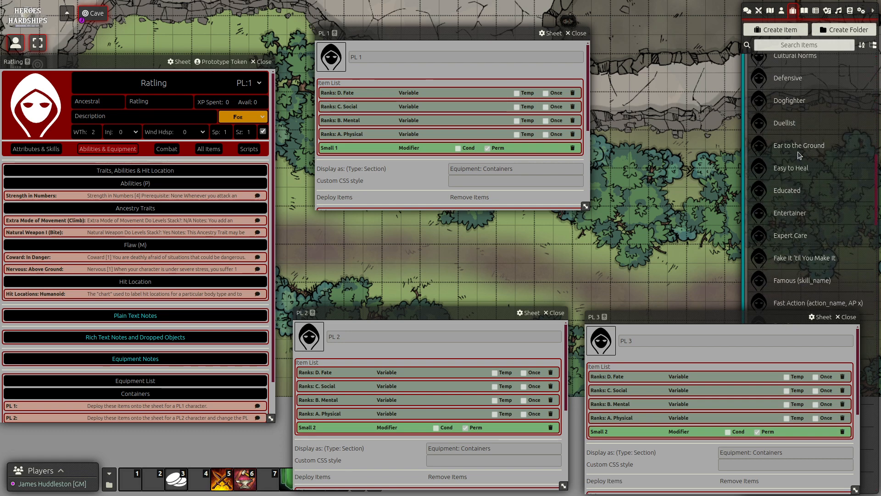
pyautogui.scroll(-1, 799, 155)
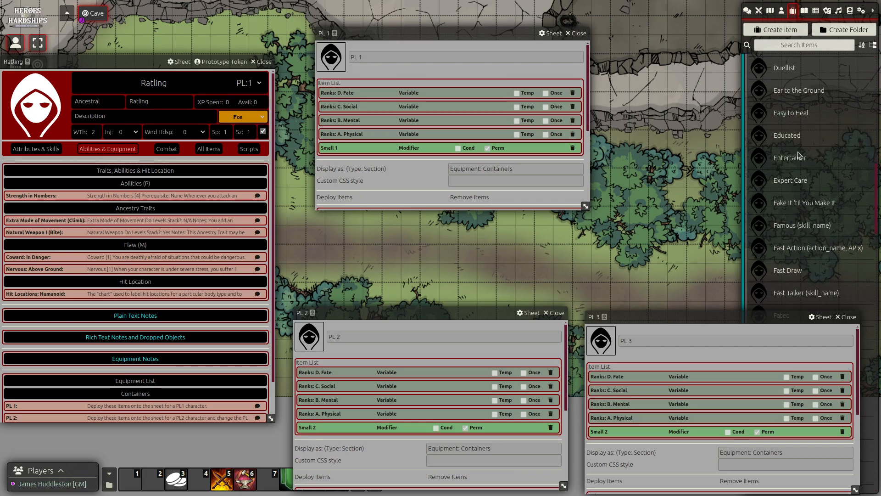
pyautogui.scroll(-6, 798, 155)
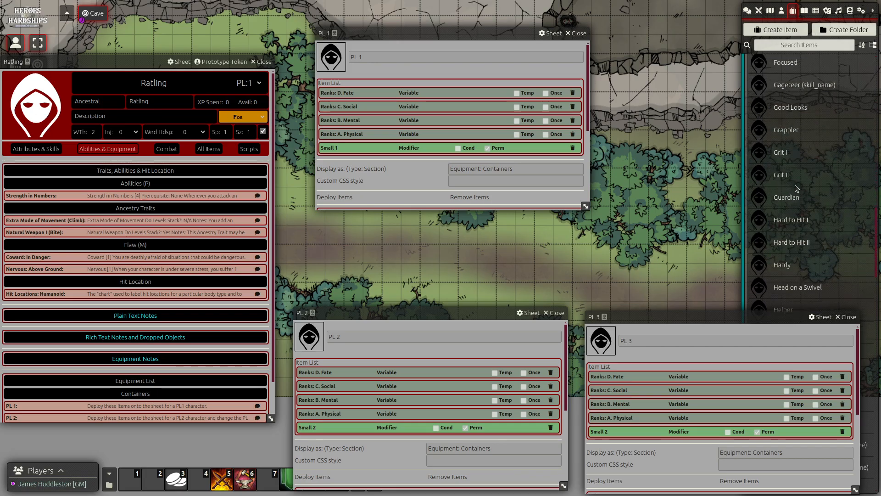
pyautogui.click(785, 220)
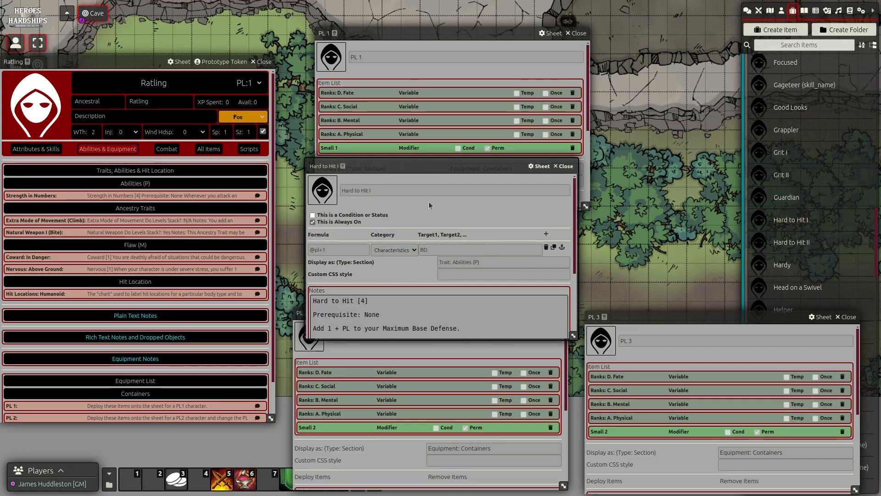
pyautogui.click(566, 167)
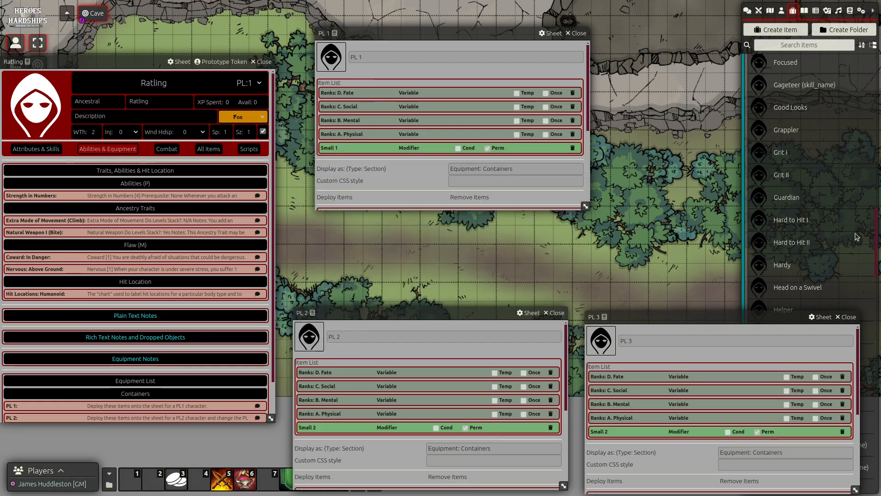
pyautogui.moveTo(788, 222); pyautogui.dragTo(685, 459)
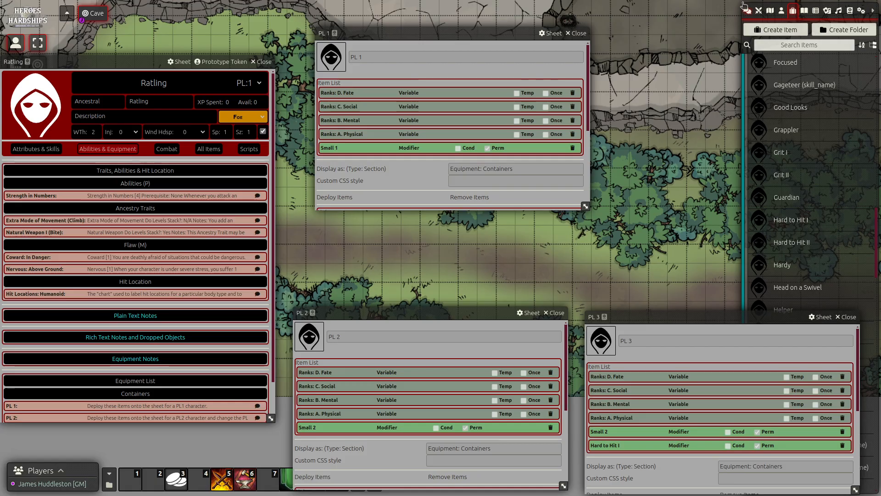
# Step: Add the Short Sword container from the core Melee weapons to the Ratling sheet
pyautogui.scroll(15, 813, 108)
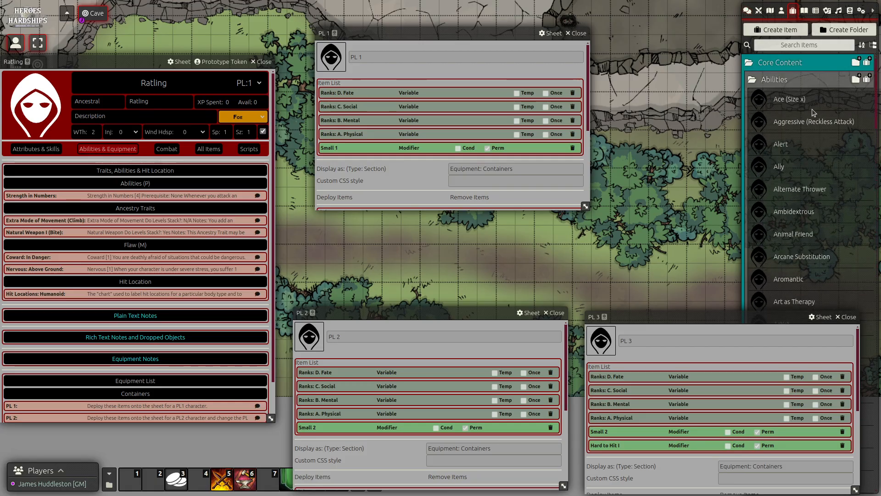
pyautogui.click(784, 79)
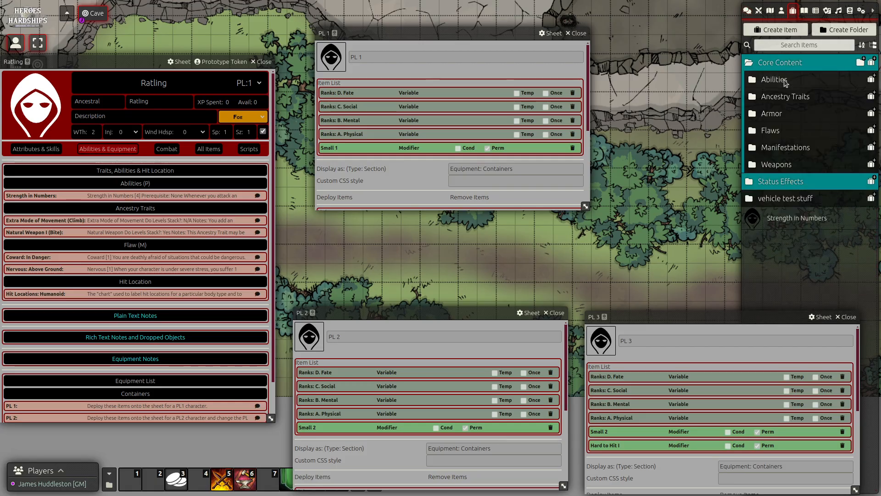
pyautogui.click(776, 166)
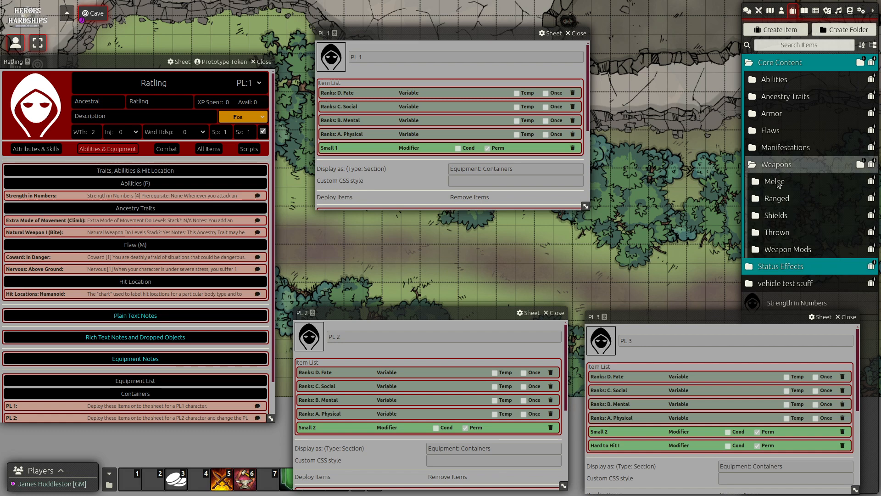
pyautogui.click(775, 181)
pyautogui.scroll(-5, 794, 202)
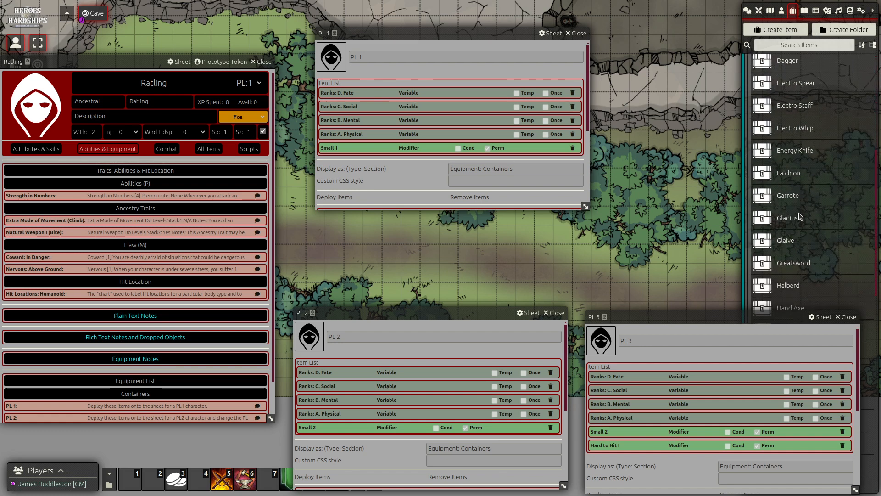
pyautogui.scroll(-4, 799, 217)
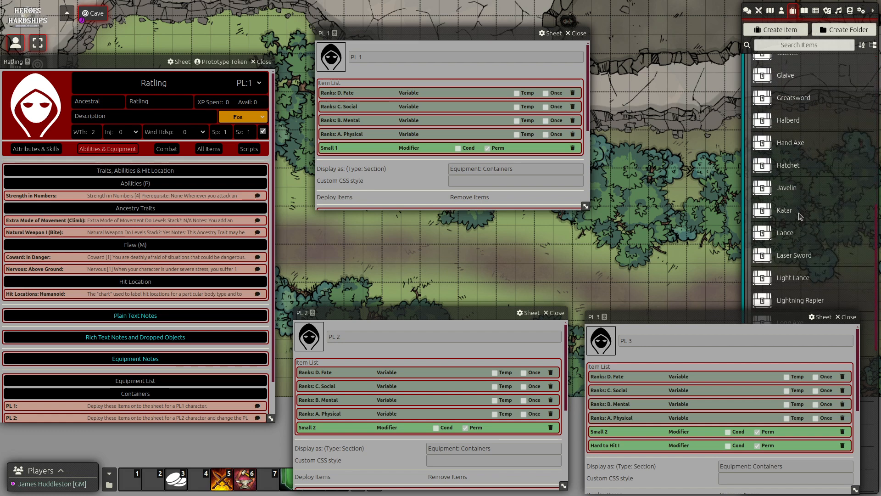
pyautogui.scroll(-4, 799, 216)
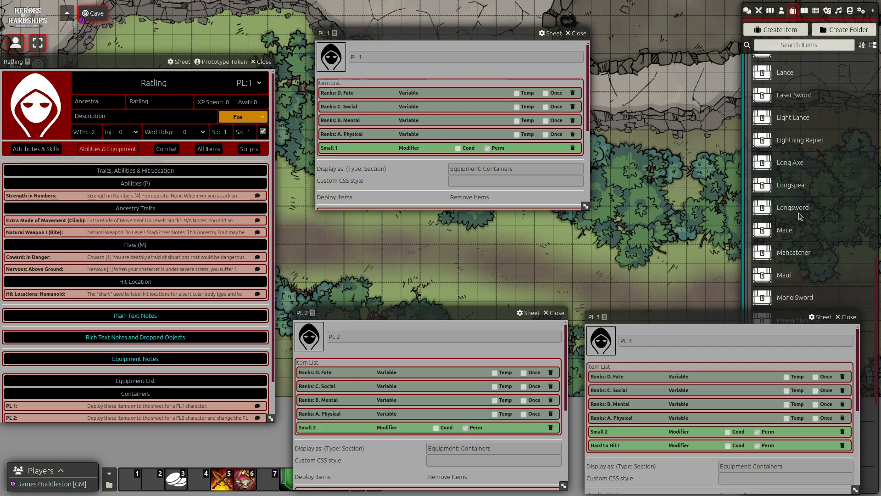
pyautogui.scroll(-5, 799, 213)
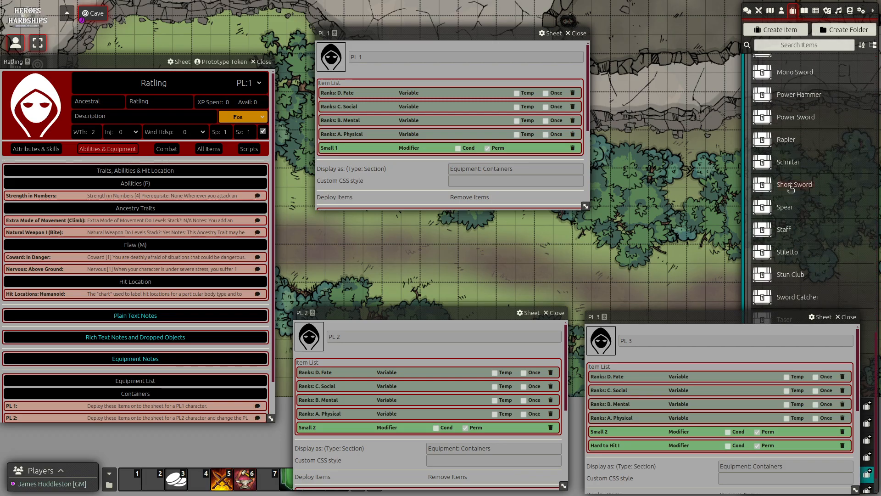
pyautogui.moveTo(790, 188); pyautogui.dragTo(155, 261)
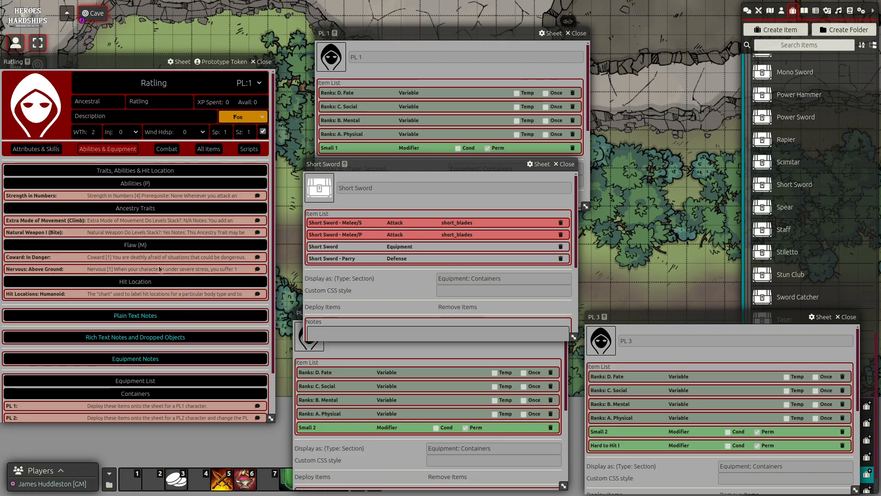
# Step: Deploy the Short Sword container's items onto the Ratling sheet and delete the emptied container entry
pyautogui.scroll(-3, 137, 330)
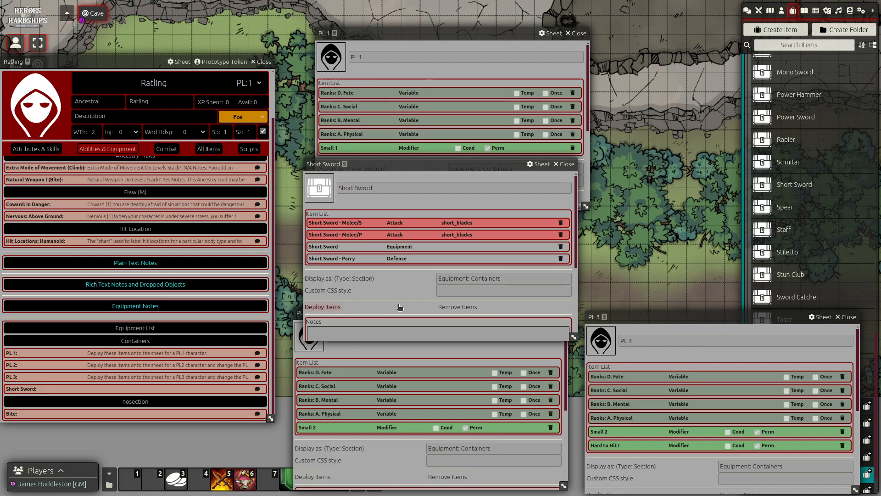
pyautogui.click(334, 308)
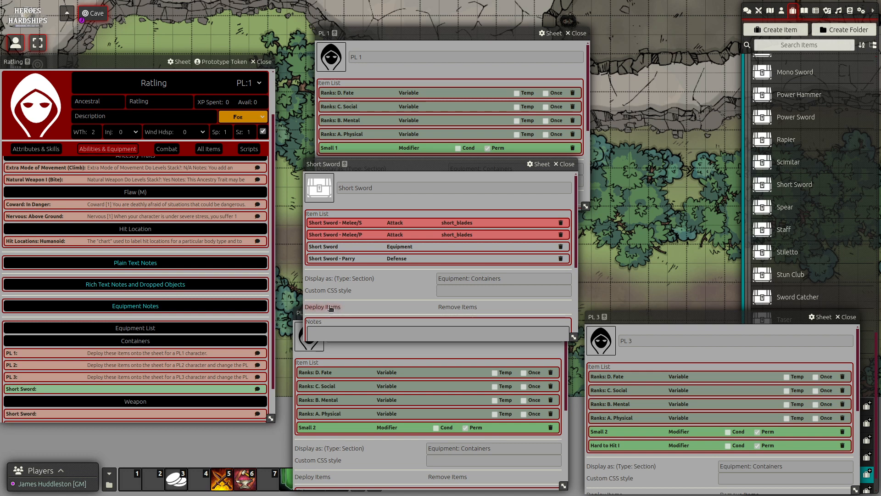
pyautogui.rightClick(19, 389)
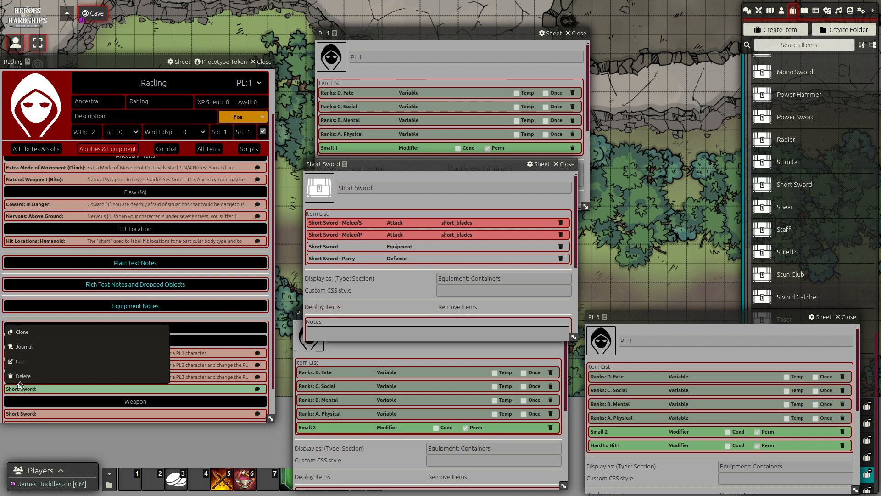
pyautogui.click(25, 377)
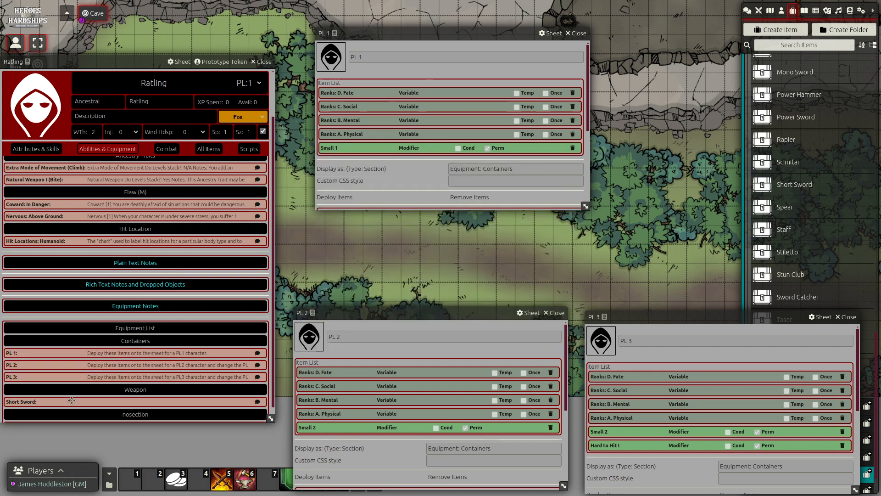
# Step: Inspect the deployed Short Sword equipment item and check the Ratling's combat attacks and defenses
pyautogui.scroll(-1, 73, 382)
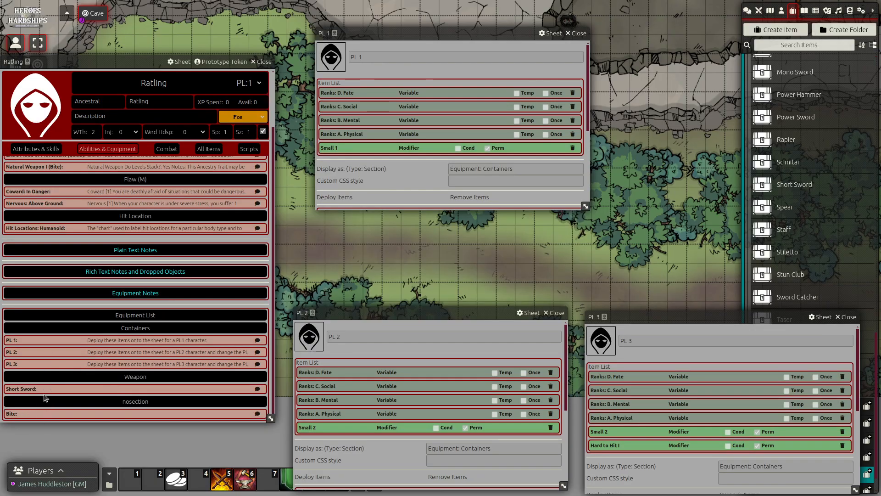
pyautogui.click(20, 388)
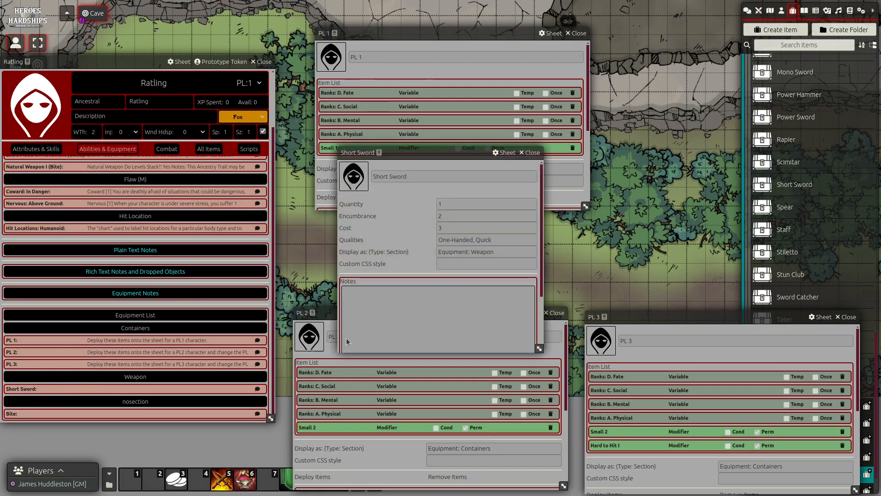
pyautogui.click(531, 152)
pyautogui.click(167, 149)
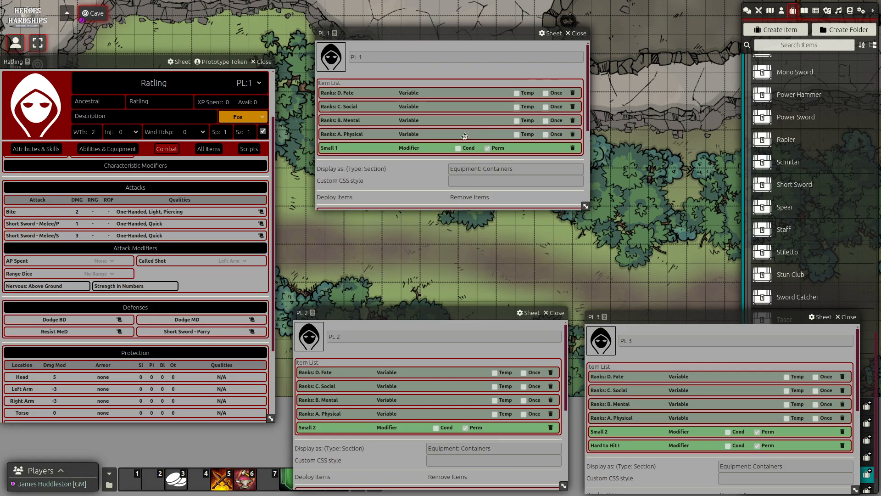
# Step: Add the Short Bow container from the core Ranged weapons to the Ratling sheet
pyautogui.scroll(-1, 809, 229)
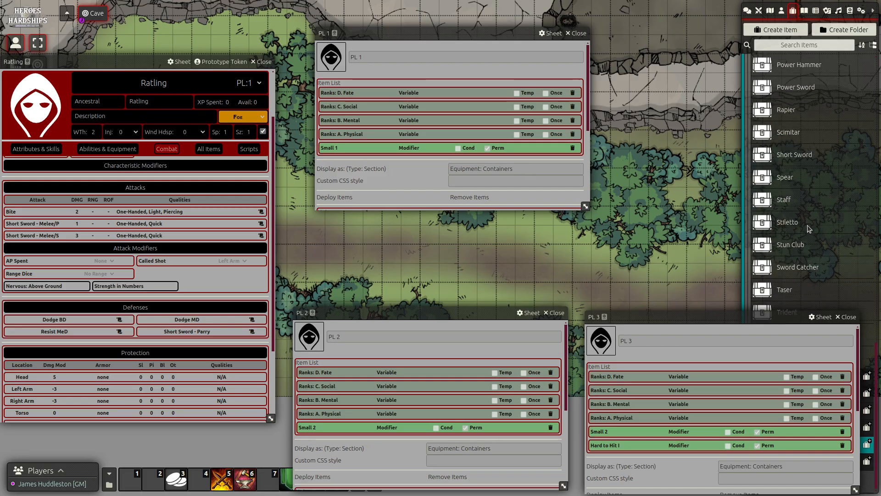
pyautogui.scroll(10, 809, 230)
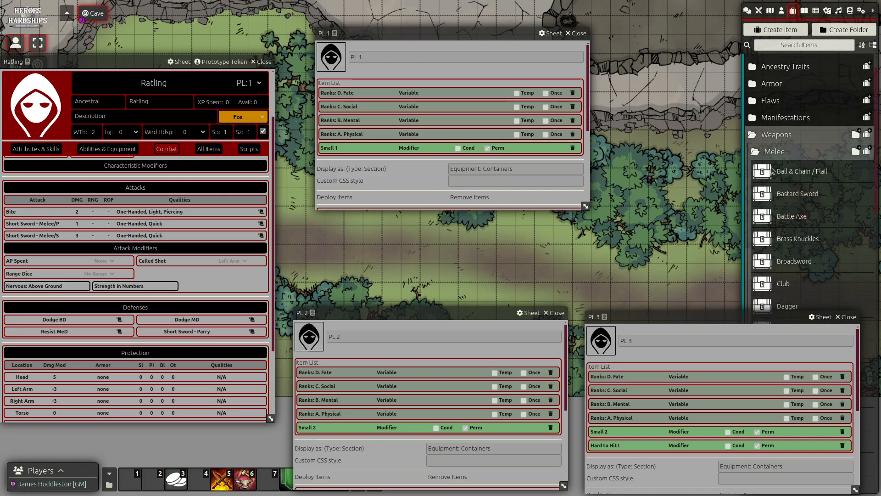
pyautogui.click(778, 150)
pyautogui.click(773, 198)
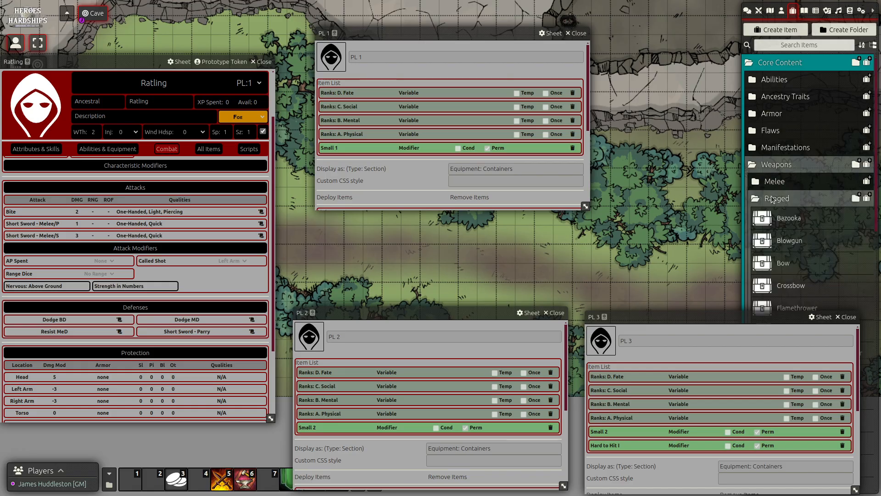
pyautogui.scroll(-12, 798, 228)
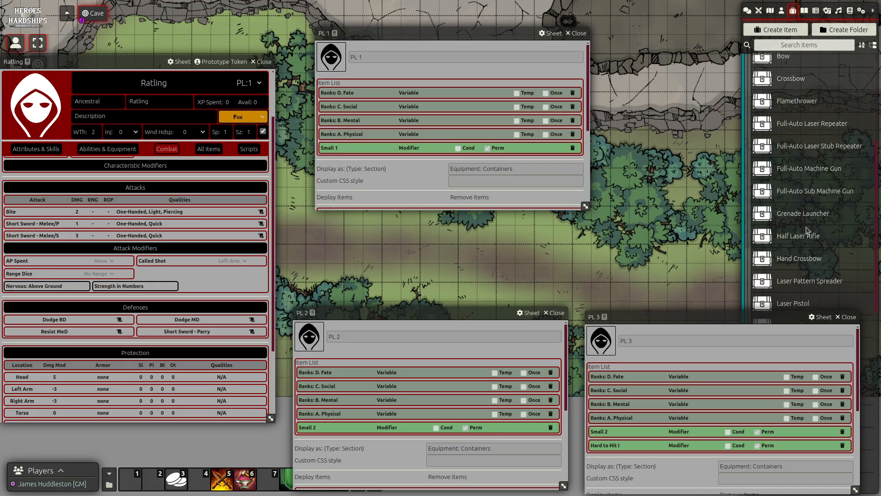
pyautogui.scroll(-5, 807, 228)
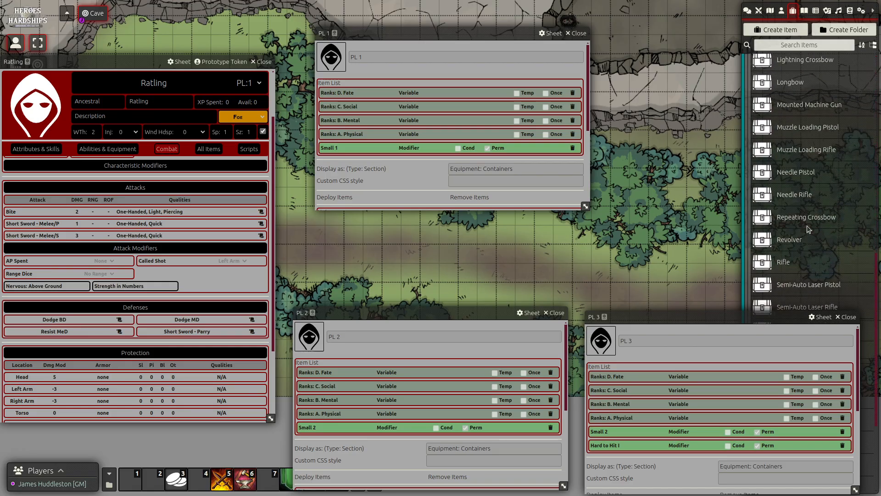
pyautogui.scroll(-4, 807, 228)
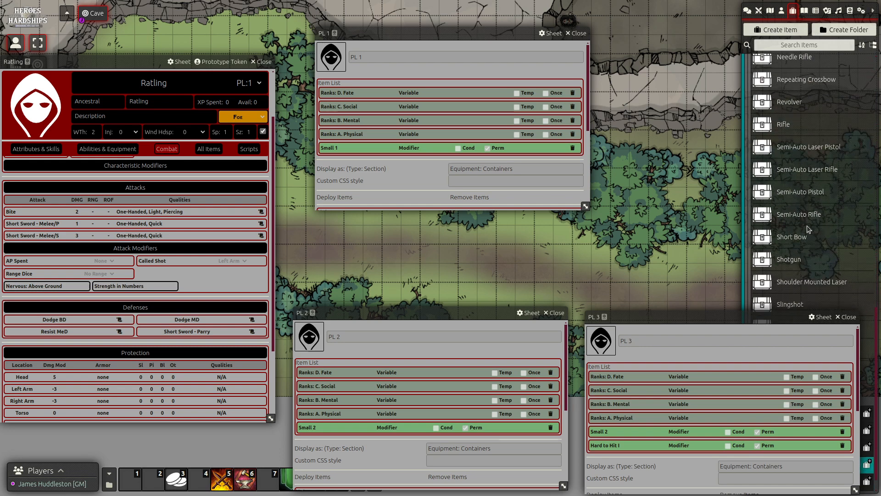
pyautogui.moveTo(792, 220); pyautogui.dragTo(217, 279)
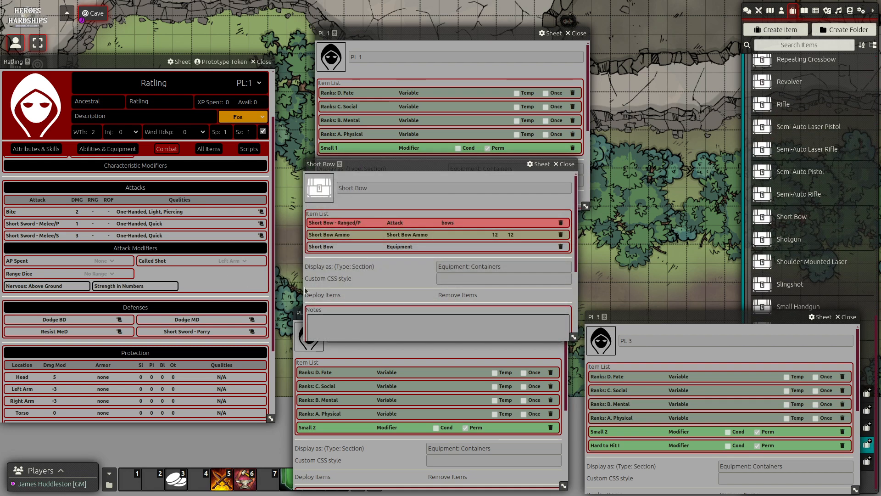
# Step: Deploy the Short Bow container's items onto the Ratling sheet and delete the leftover Short Bow container entry
pyautogui.click(318, 295)
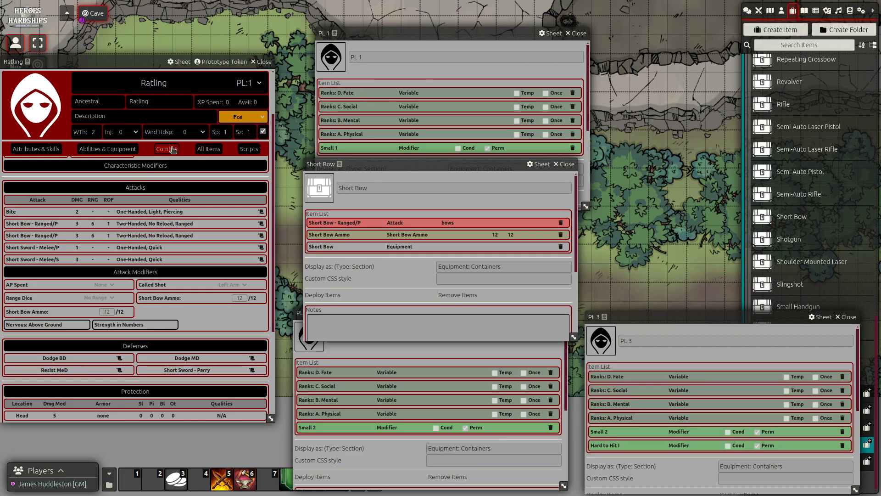
pyautogui.click(129, 149)
pyautogui.scroll(-1, 95, 335)
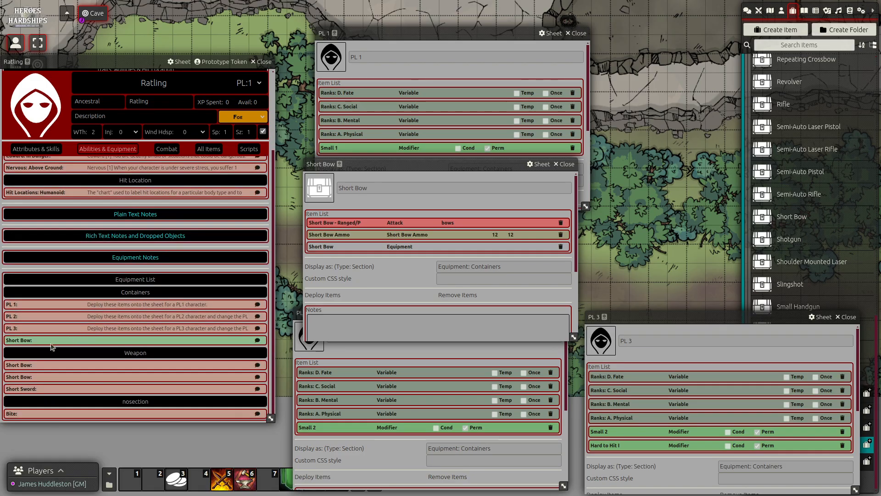
pyautogui.rightClick(27, 340)
pyautogui.click(23, 328)
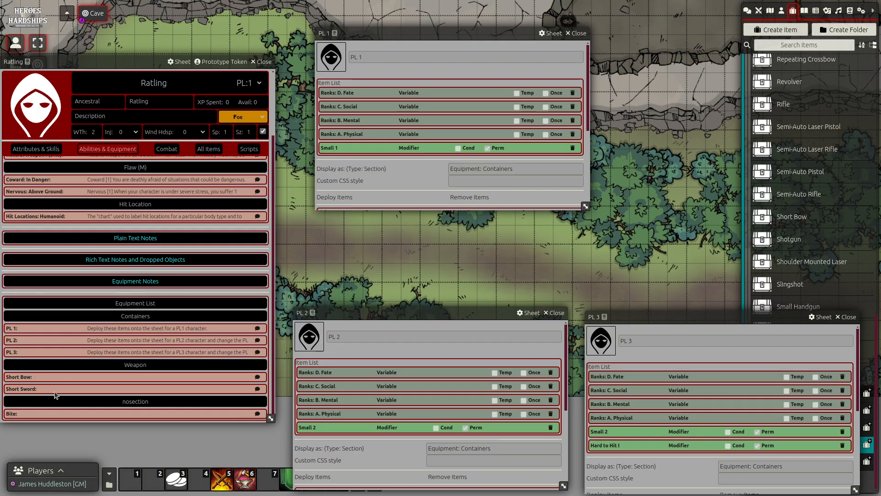
# Step: Inspect the deployed Short Bow equipment item and review the Ratling's attributes, skills and skill modifiers
pyautogui.click(17, 376)
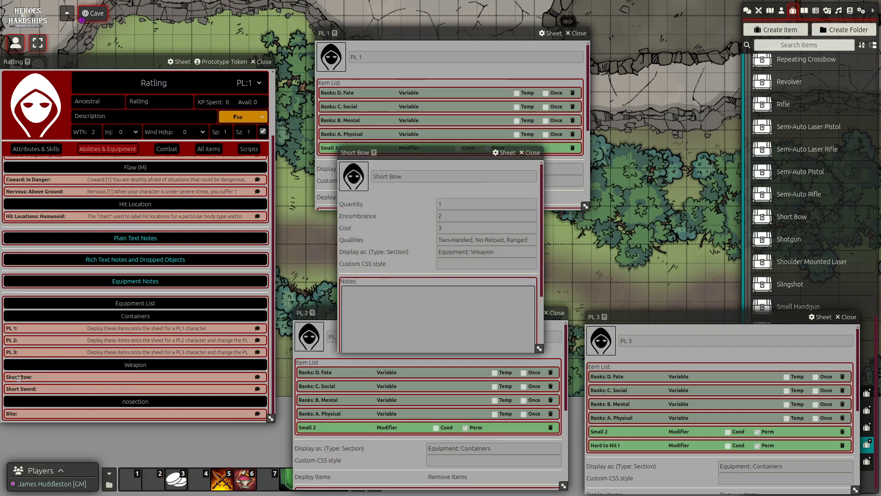
pyautogui.click(531, 152)
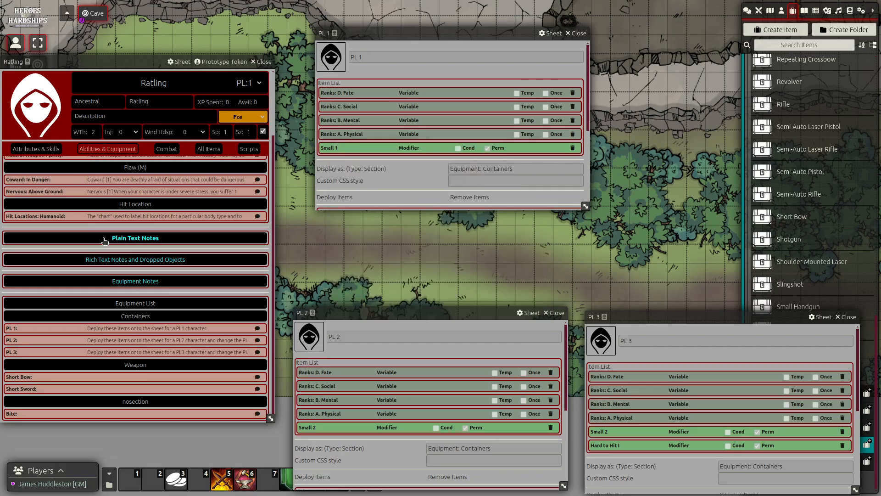
pyautogui.scroll(3, 46, 150)
pyautogui.click(38, 151)
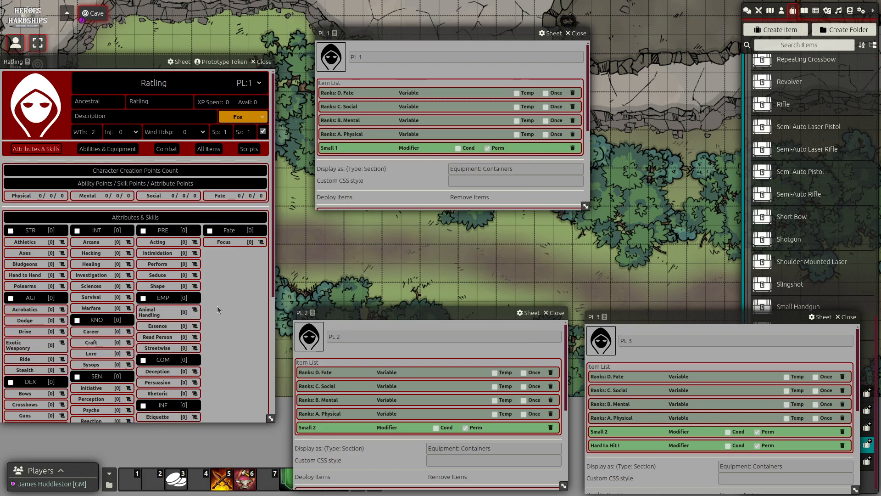
pyautogui.scroll(-5, 216, 305)
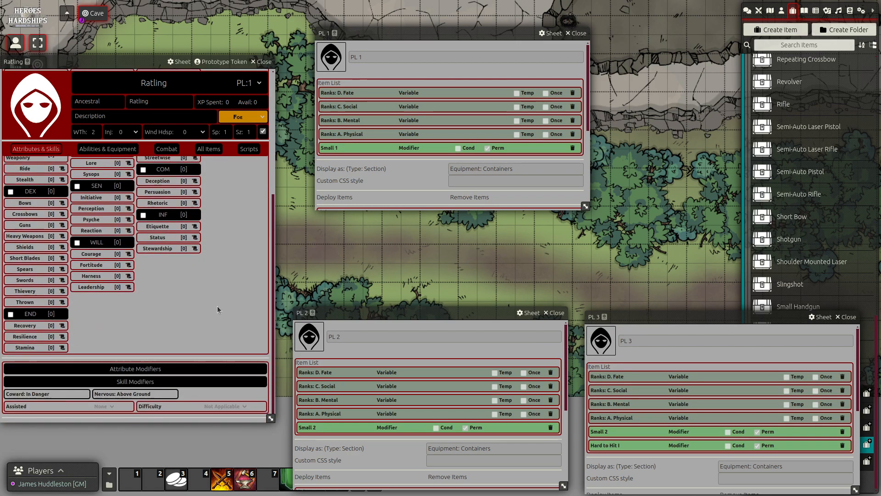
pyautogui.scroll(5, 217, 306)
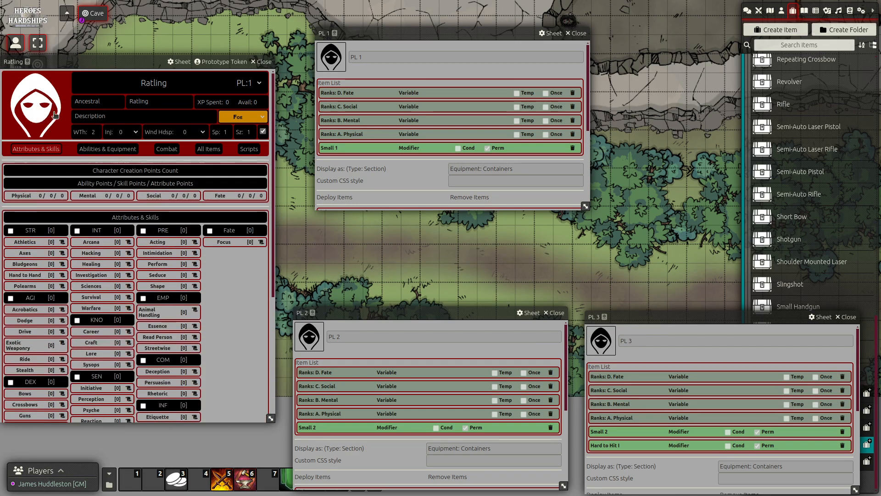
pyautogui.scroll(-4, 224, 341)
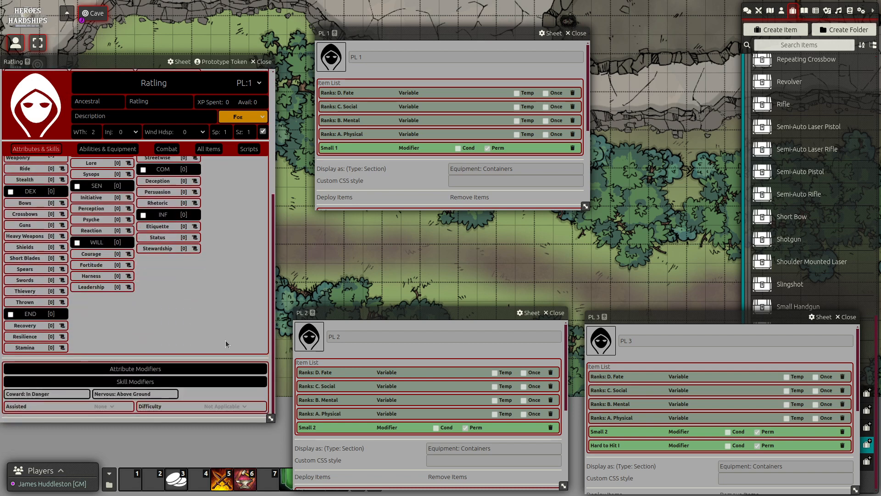
pyautogui.scroll(5, 227, 327)
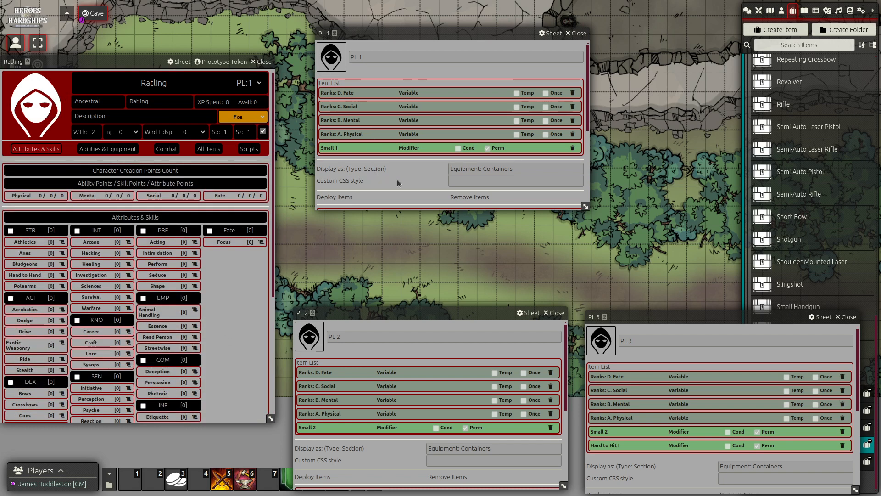
# Step: Close the PL 1, PL 2 and PL 3 container sheets and move the Ratling sheet over the middle of the map
pyautogui.click(579, 34)
pyautogui.click(556, 312)
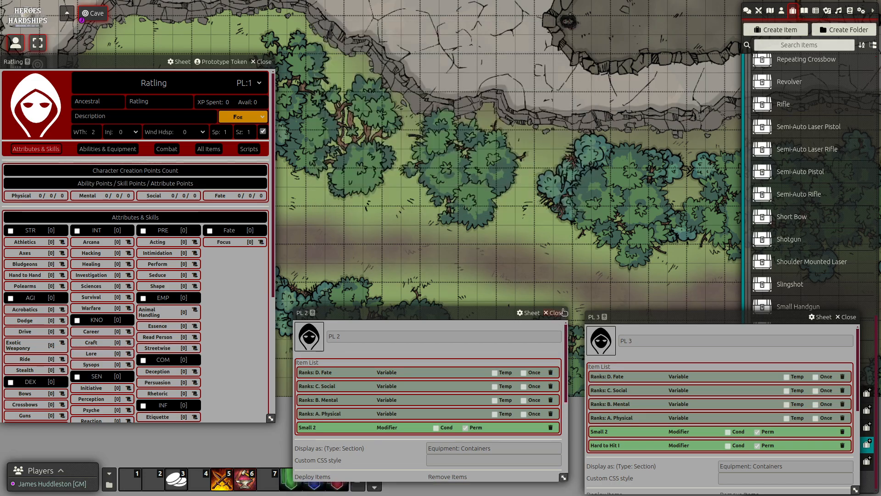
pyautogui.click(848, 317)
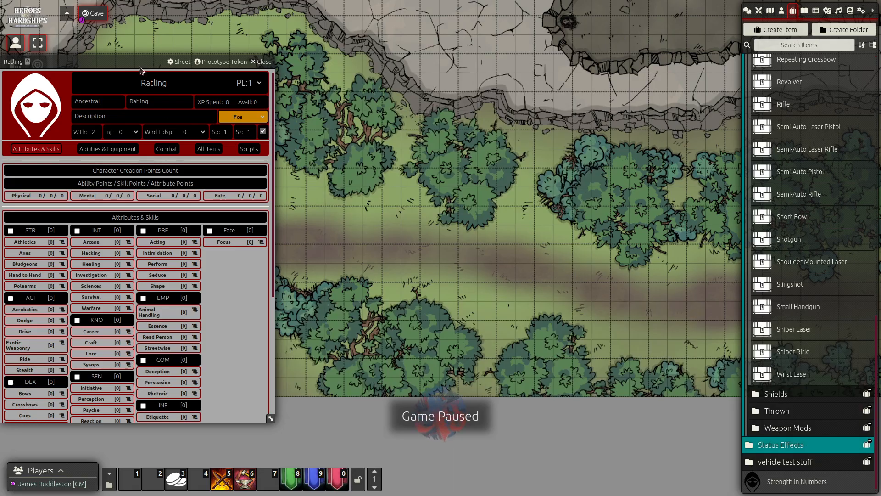
pyautogui.moveTo(128, 62); pyautogui.dragTo(516, 31)
# Step: Deploy the PL 1 container's items onto the Ratling sheet and close the container
pyautogui.click(496, 118)
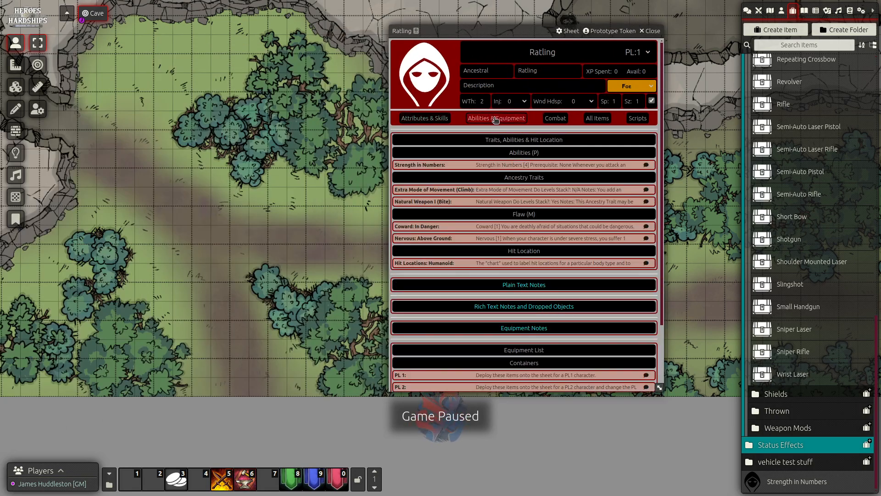
pyautogui.scroll(-2, 447, 300)
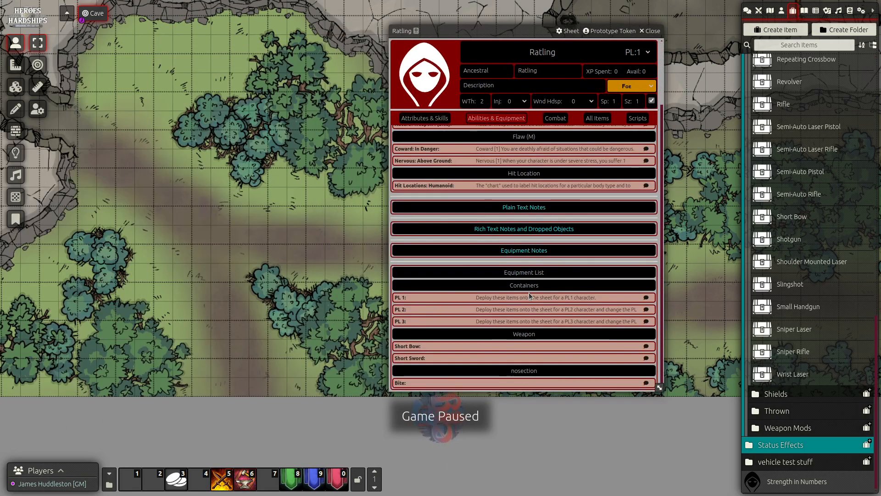
pyautogui.click(402, 298)
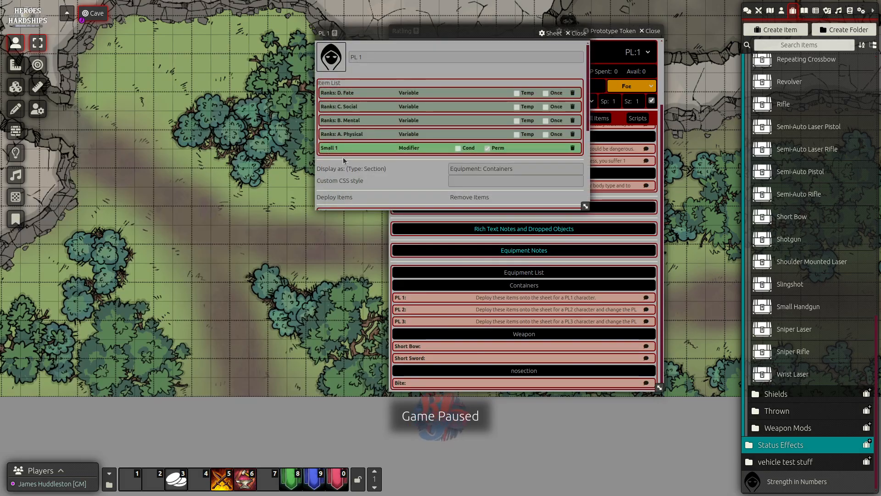
pyautogui.click(337, 198)
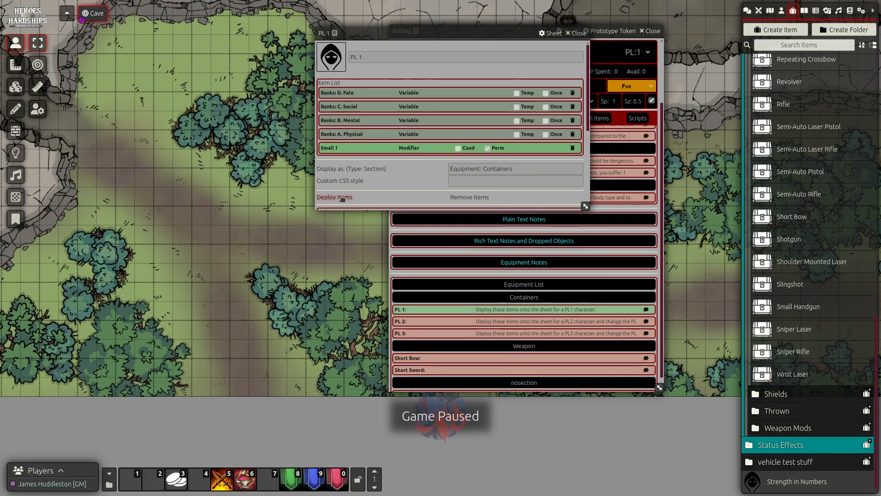
pyautogui.click(576, 34)
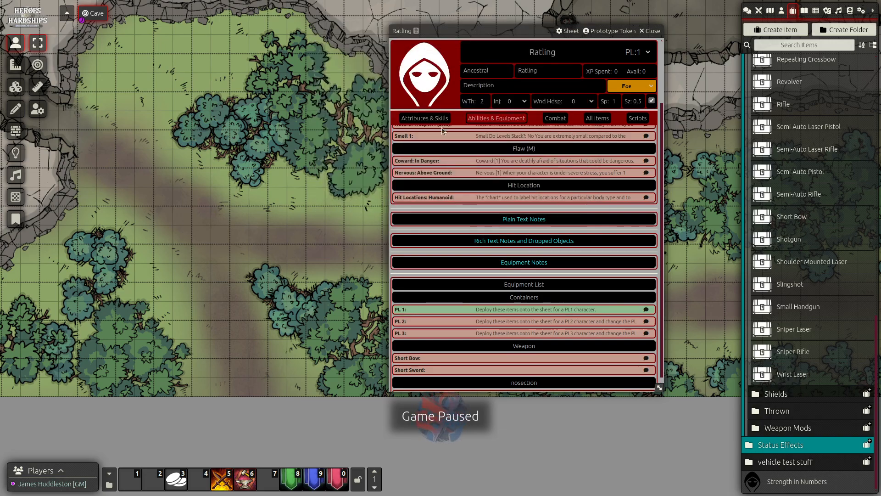
# Step: Check the Ratling's skill ranks, combat characteristics and attacks, and close its sheet
pyautogui.click(424, 118)
pyautogui.scroll(2, 501, 187)
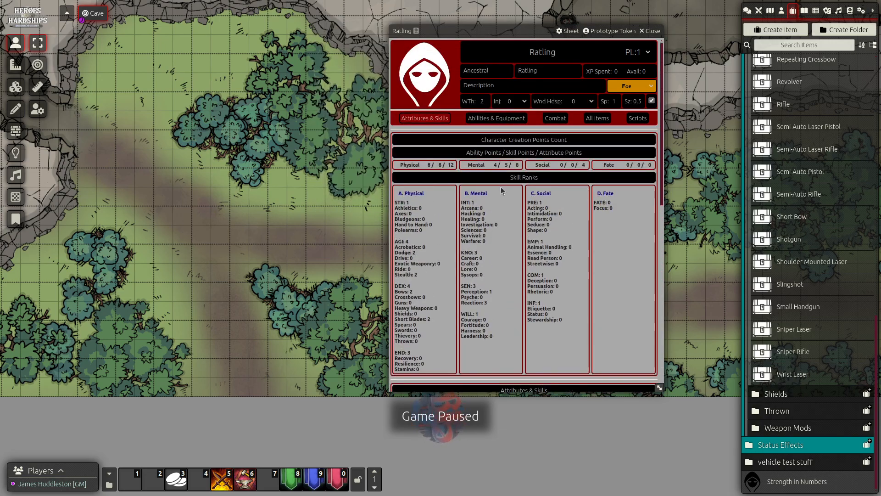
pyautogui.click(555, 118)
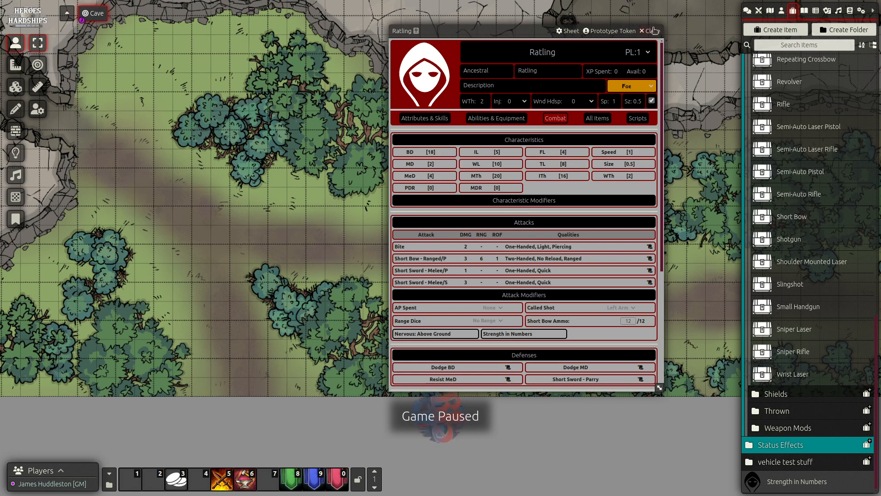
pyautogui.click(653, 31)
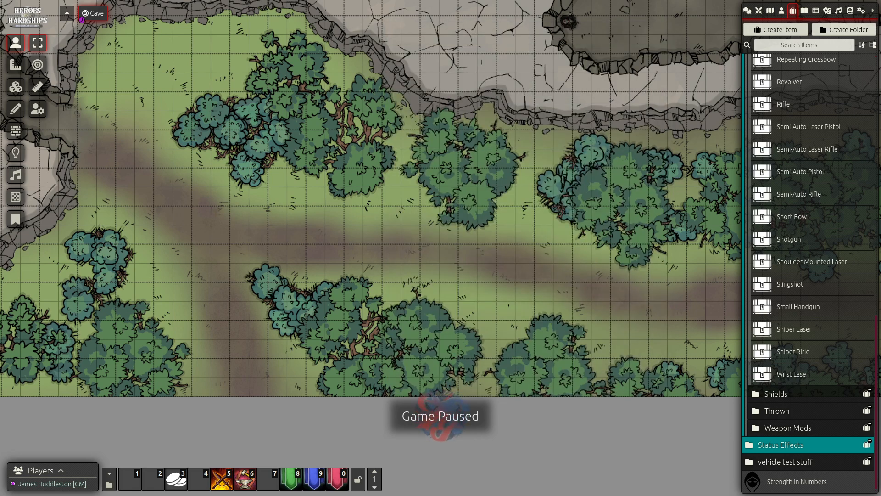